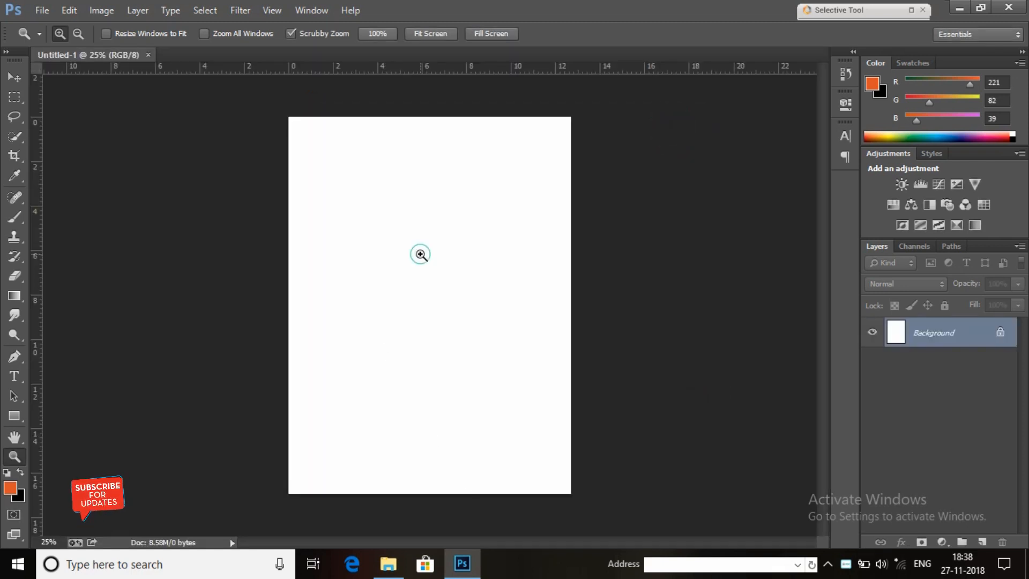
Place the rode image from the New folder window into the blank document and move it to the canvas's lower edge
{"action": "left_click", "coordinate": [420, 250]}
{"action": "right_click", "coordinate": [421, 251]}
{"action": "left_click", "coordinate": [474, 353]}
{"action": "left_click", "coordinate": [399, 568]}
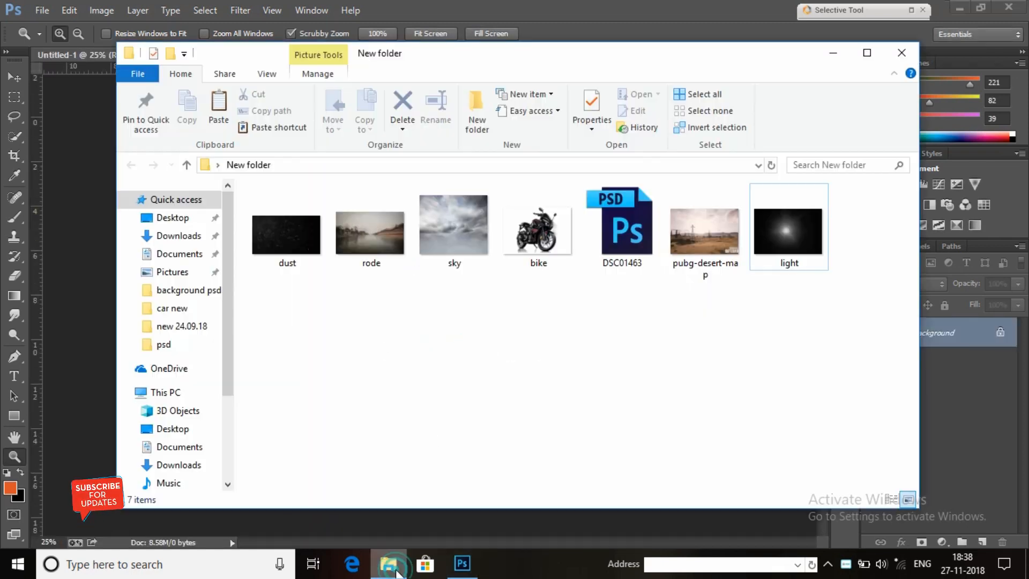
{"action": "left_click_drag", "start_coordinate": [383, 257], "coordinate": [123, 353]}
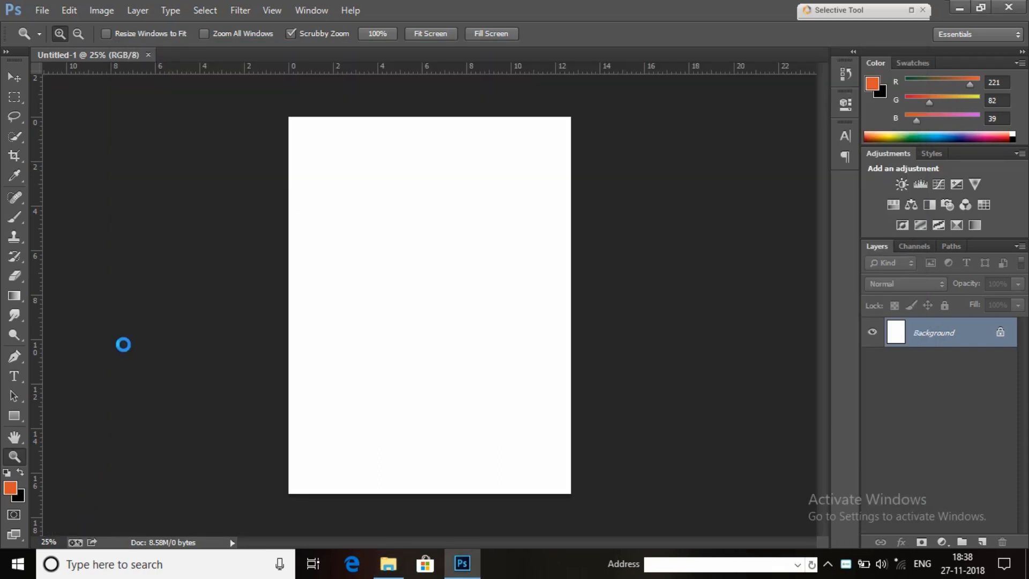
{"action": "mouse_move", "coordinate": [448, 447]}
{"action": "left_mouse_down"}
{"action": "mouse_move", "coordinate": [448, 474]}
{"action": "mouse_move", "coordinate": [448, 465]}
{"action": "left_mouse_up"}
{"action": "key", "text": "ctrl+minus"}
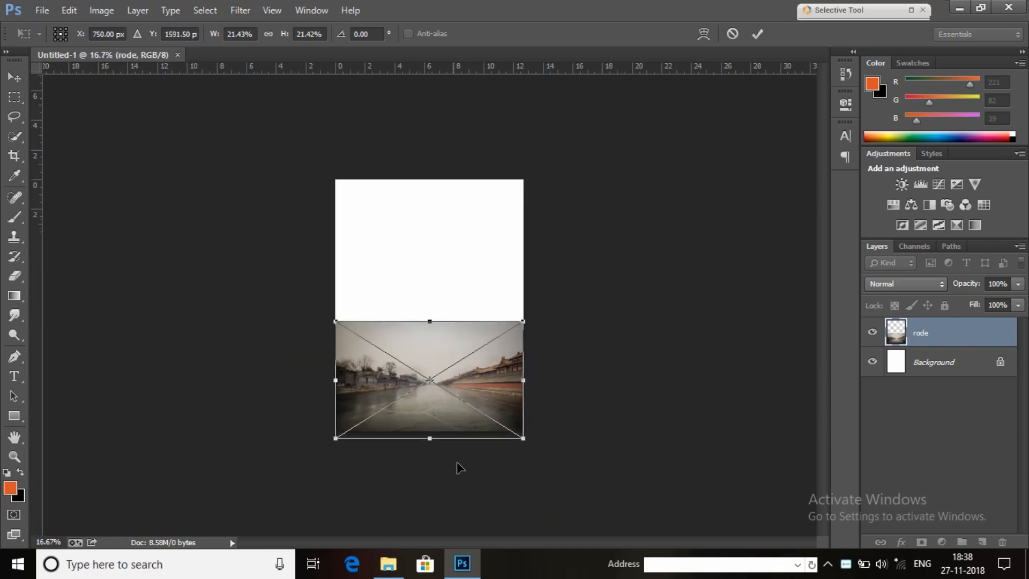
Enlarge the placed rode image to about 35% width, reduce its height so it fills the canvas's lower part, and commit the placement
{"action": "left_click_drag", "start_coordinate": [519, 437], "coordinate": [583, 471]}
{"action": "left_click_drag", "start_coordinate": [485, 453], "coordinate": [487, 433]}
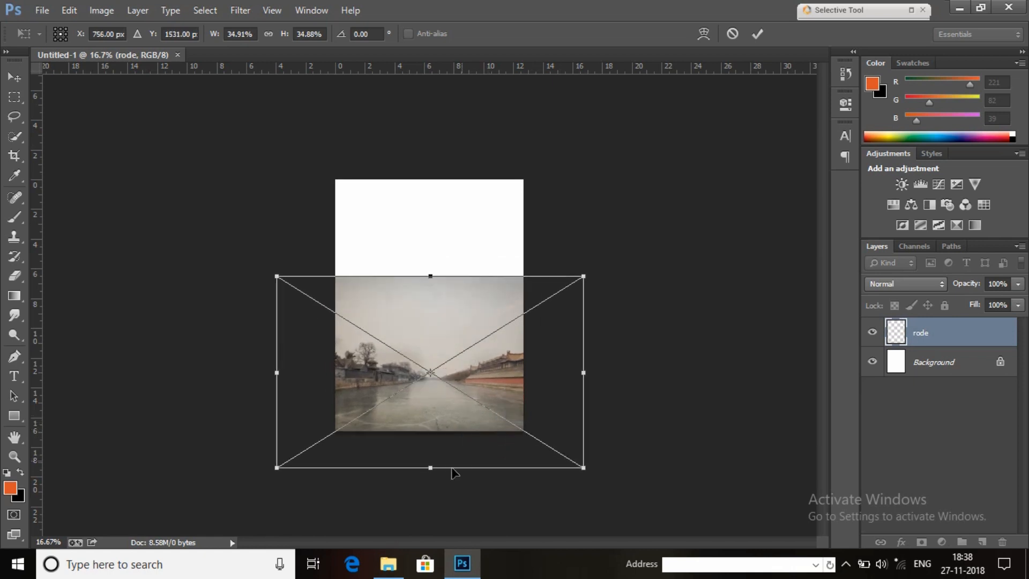
{"action": "left_click_drag", "start_coordinate": [430, 468], "coordinate": [430, 441]}
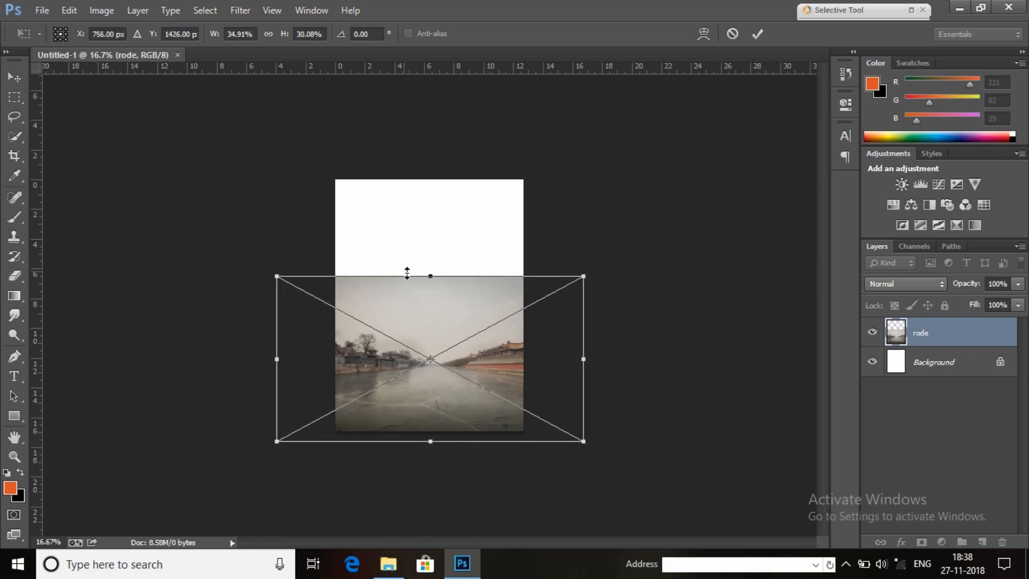
{"action": "left_click_drag", "start_coordinate": [430, 275], "coordinate": [431, 297]}
{"action": "left_click", "coordinate": [757, 34]}
{"action": "key", "text": "z"}
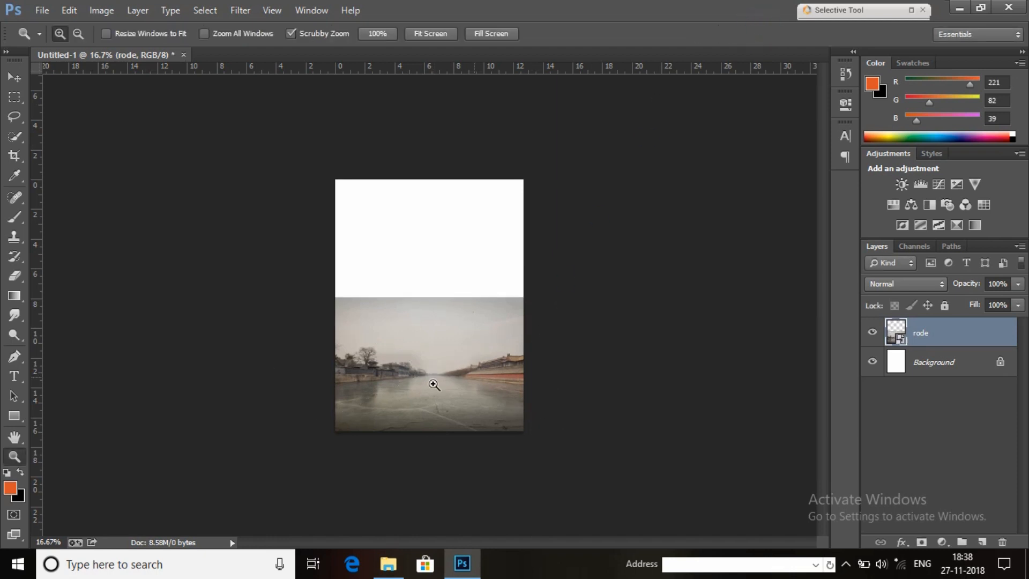
Place the pubg-desert-map image at 24% in the middle of the canvas, above the rode layer
{"action": "left_click_drag", "start_coordinate": [417, 397], "coordinate": [448, 398]}
{"action": "right_click", "coordinate": [459, 290]}
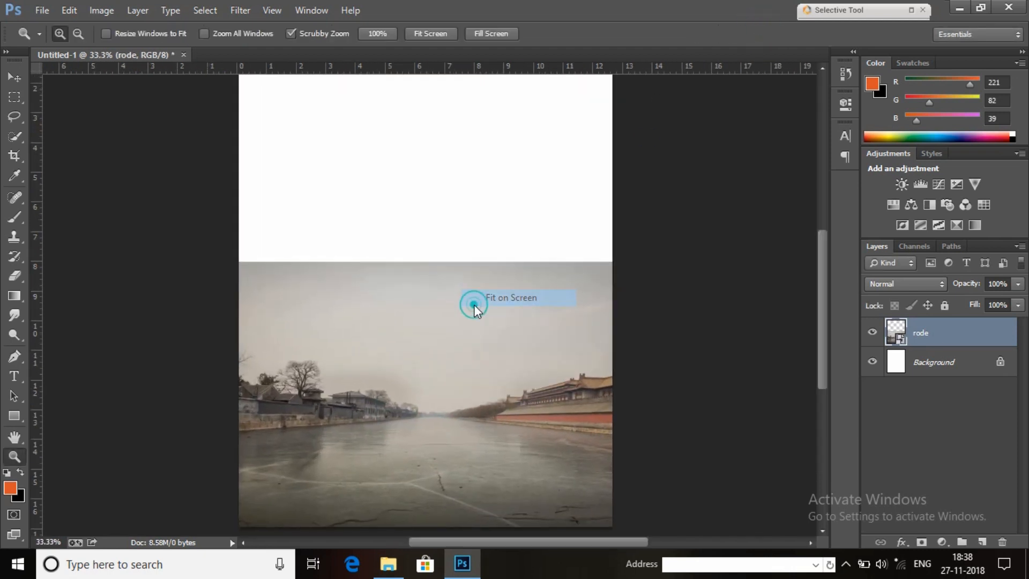
{"action": "left_click", "coordinate": [505, 384]}
{"action": "left_click", "coordinate": [388, 564]}
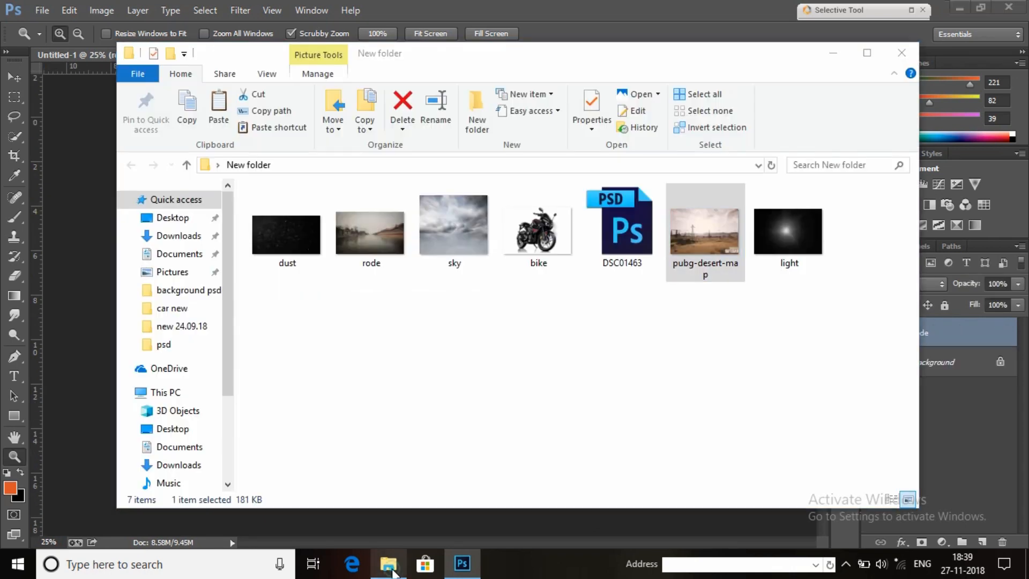
{"action": "left_click_drag", "start_coordinate": [688, 249], "coordinate": [82, 223]}
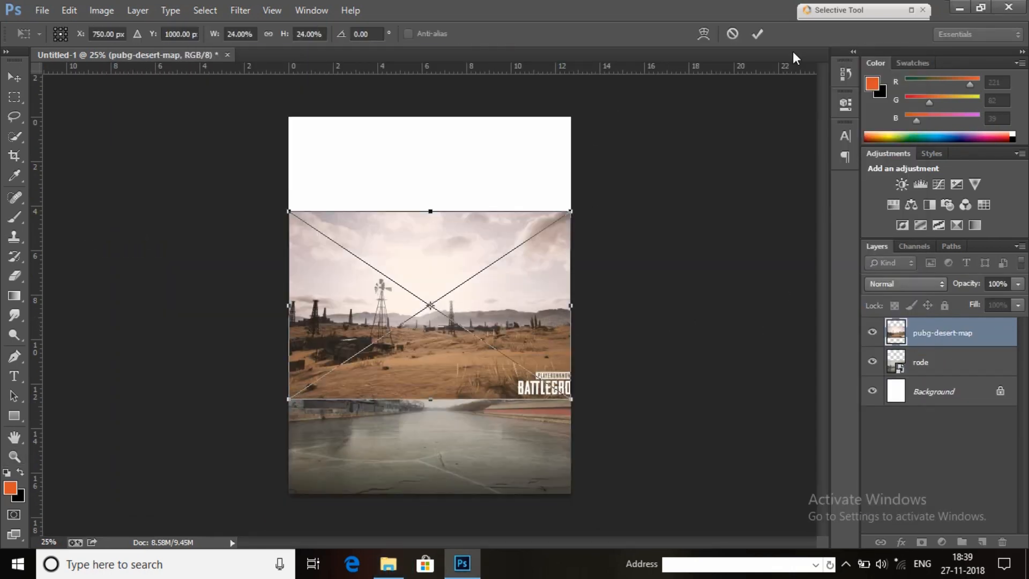
{"action": "left_click", "coordinate": [757, 34]}
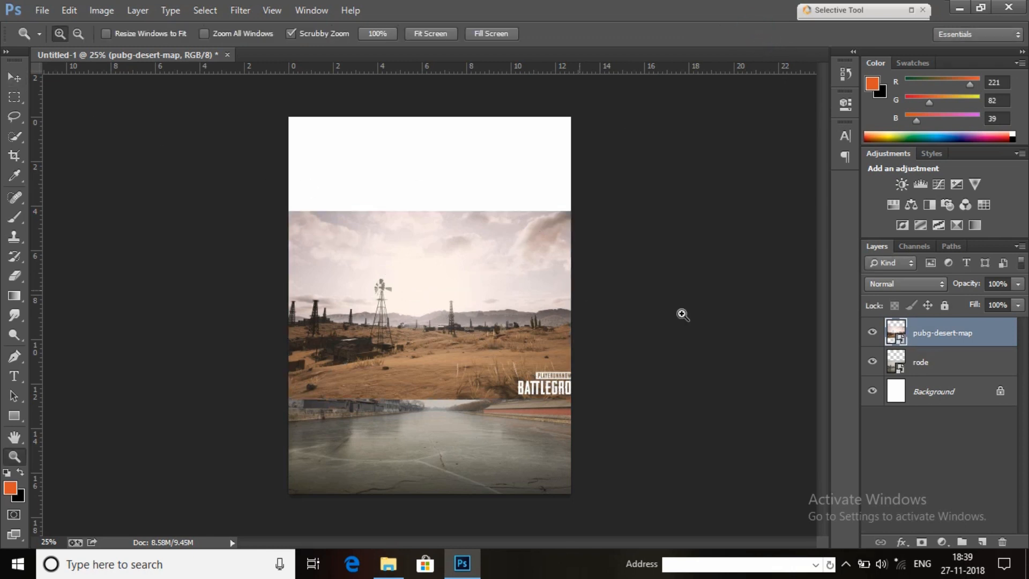
Rasterize the rode and pubg-desert-map layers
{"action": "right_click", "coordinate": [951, 362]}
{"action": "left_click", "coordinate": [758, 229]}
{"action": "left_click", "coordinate": [957, 333]}
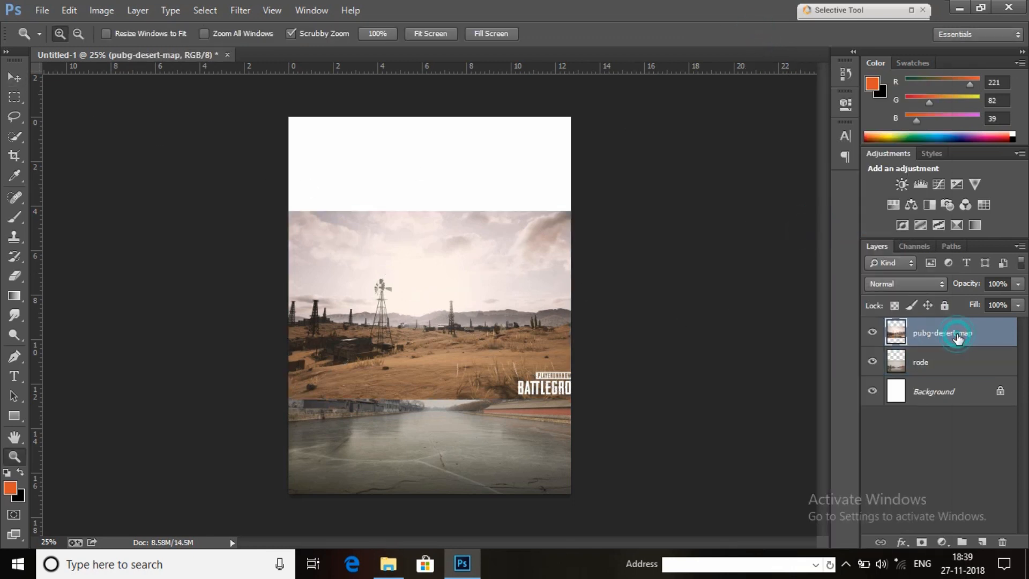
Scale the pubg-desert-map layer to about 120% and shift it down over the road image
{"action": "left_click", "coordinate": [14, 65]}
{"action": "key", "text": "ctrl+t"}
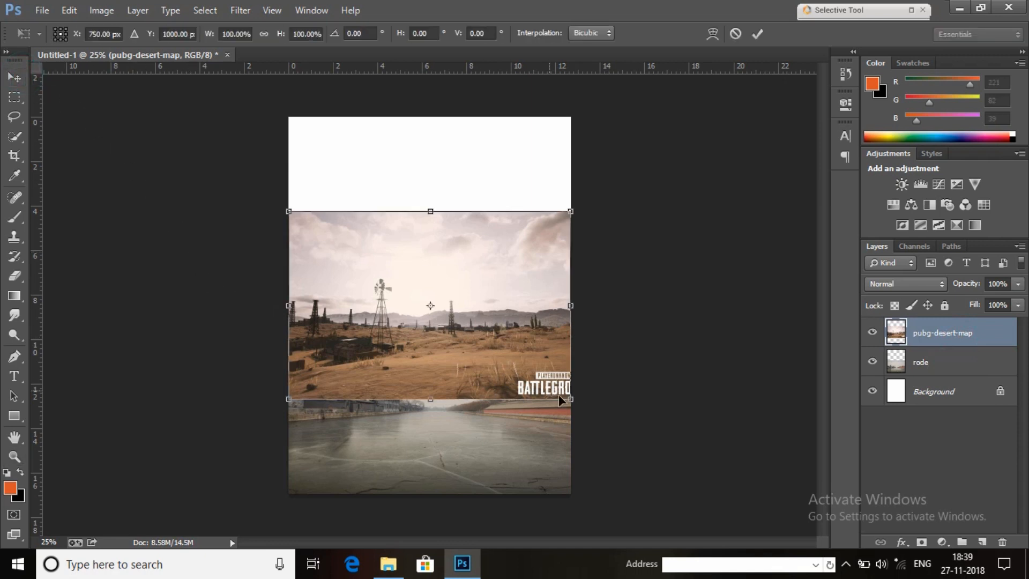
{"action": "left_click_drag", "start_coordinate": [570, 399], "coordinate": [601, 421]}
{"action": "left_click_drag", "start_coordinate": [517, 369], "coordinate": [512, 399]}
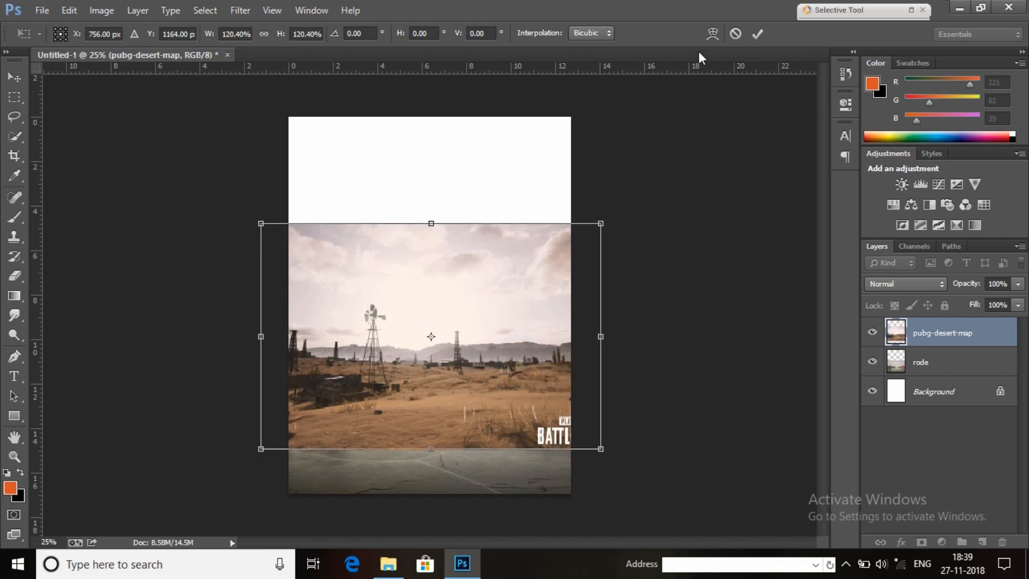
{"action": "left_click", "coordinate": [757, 34]}
Move the pubg-desert-map layer beneath rode and add a layer mask to the rode layer
{"action": "left_click_drag", "start_coordinate": [948, 339], "coordinate": [946, 377]}
{"action": "left_click", "coordinate": [942, 333]}
{"action": "left_click", "coordinate": [921, 542]}
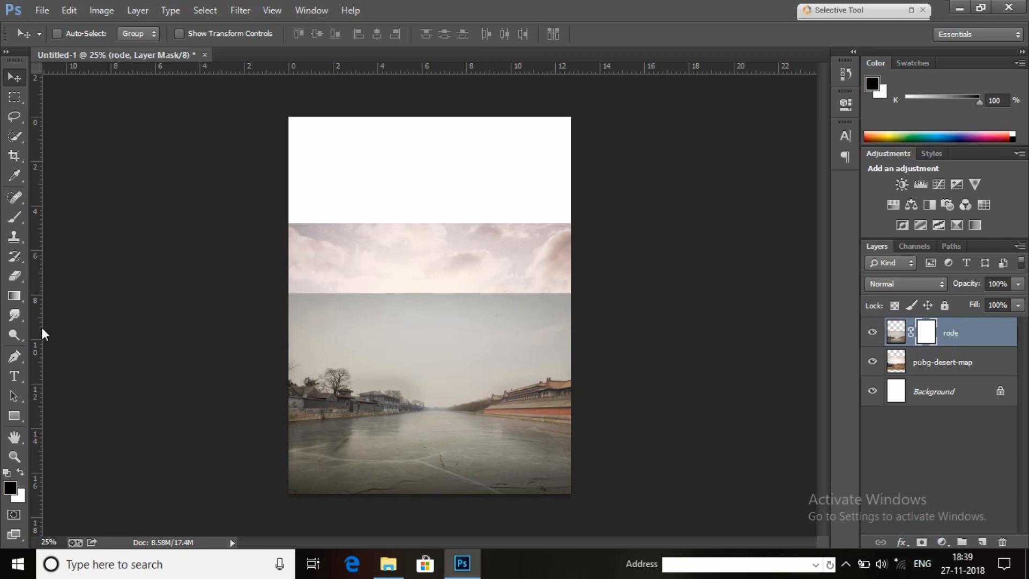
Fade out the rode layer's sky and buildings with downward black-to-transparent linear gradients on its mask, keeping the road surface
{"action": "left_click", "coordinate": [14, 297]}
{"action": "left_click_drag", "start_coordinate": [422, 290], "coordinate": [429, 431]}
{"action": "left_click_drag", "start_coordinate": [431, 342], "coordinate": [425, 455]}
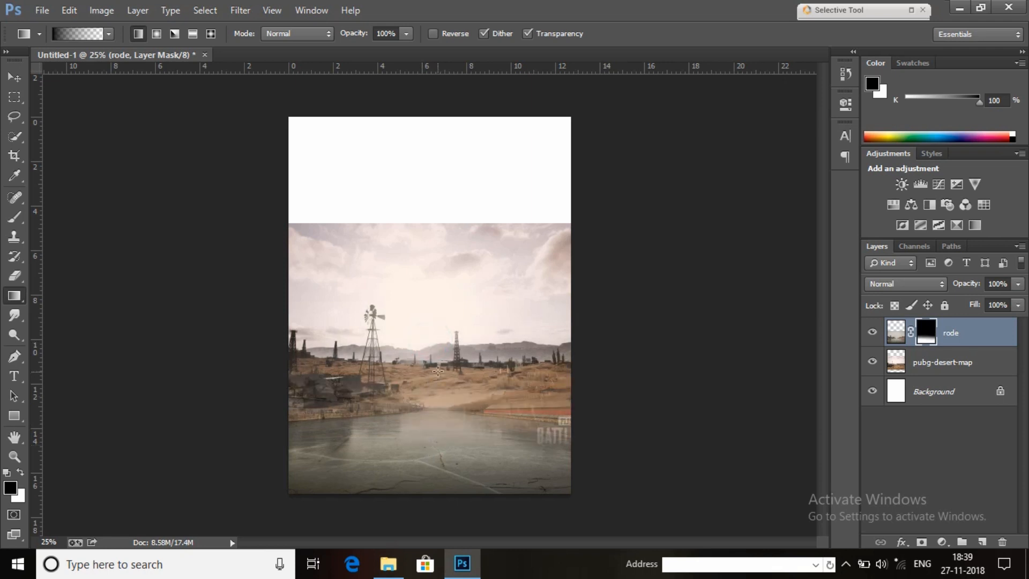
{"action": "left_click_drag", "start_coordinate": [436, 363], "coordinate": [441, 429]}
Move the pubg-desert-map layer down so its horizon meets the far end of the road
{"action": "key", "text": "v"}
{"action": "left_click_drag", "start_coordinate": [448, 311], "coordinate": [414, 345]}
{"action": "left_click", "coordinate": [921, 364]}
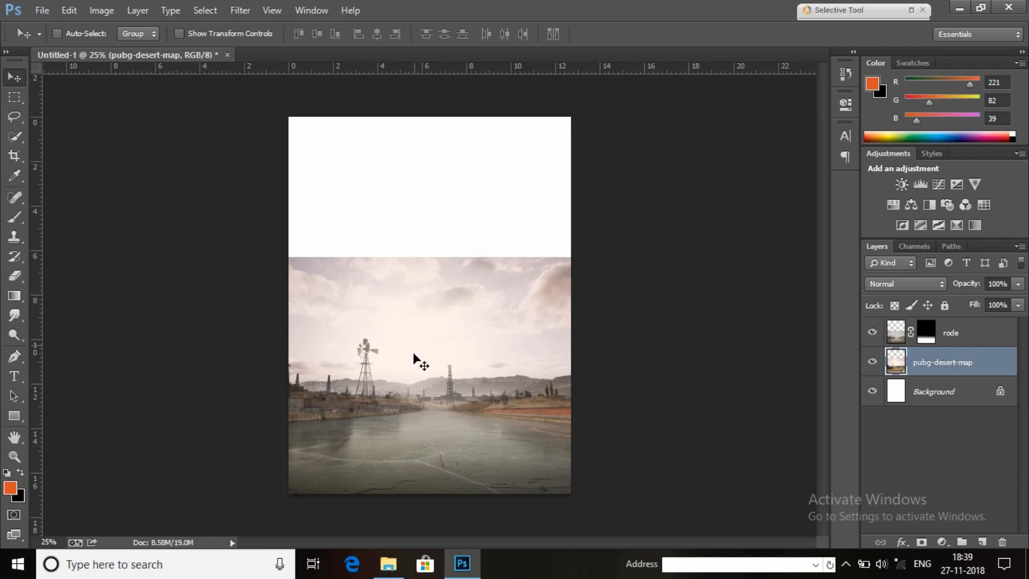
Place the sky image above the desert layer, enlarge it to about 68.5%, and position it over the canvas's upper part
{"action": "left_click", "coordinate": [387, 564]}
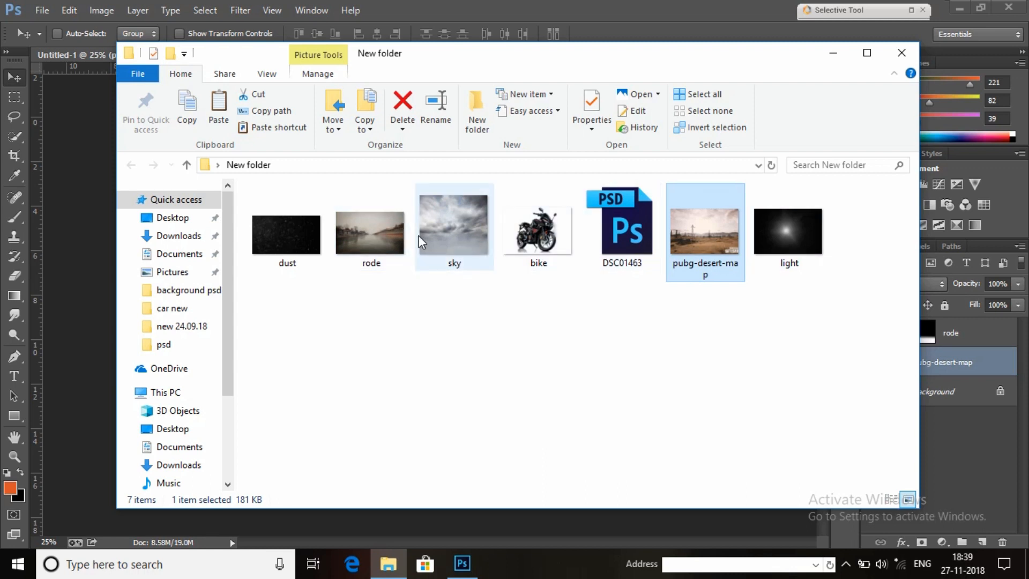
{"action": "left_click_drag", "start_coordinate": [433, 239], "coordinate": [87, 283]}
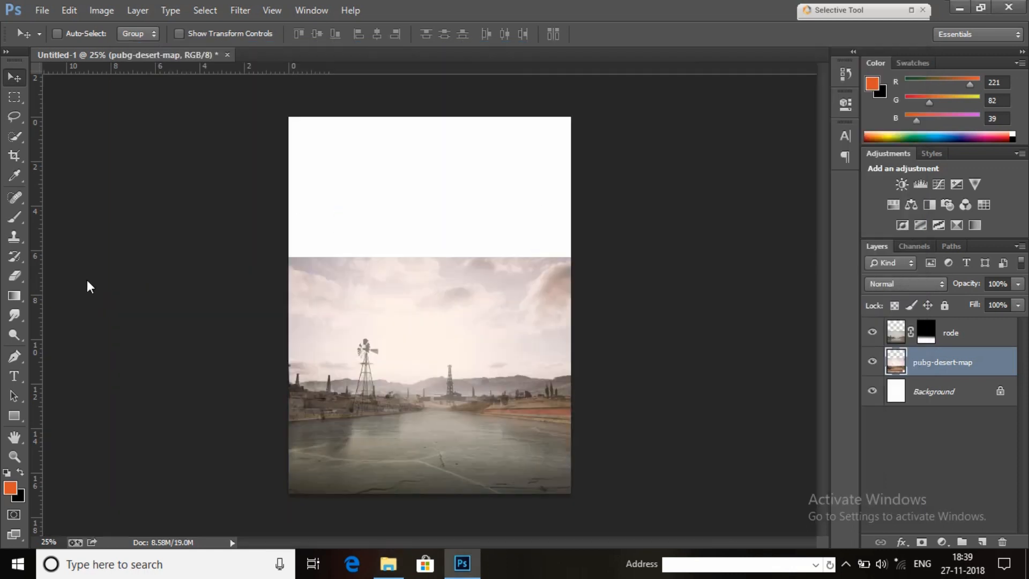
{"action": "left_click_drag", "start_coordinate": [521, 324], "coordinate": [518, 296]}
{"action": "left_click_drag", "start_coordinate": [570, 401], "coordinate": [630, 453]}
{"action": "left_click_drag", "start_coordinate": [541, 344], "coordinate": [541, 340]}
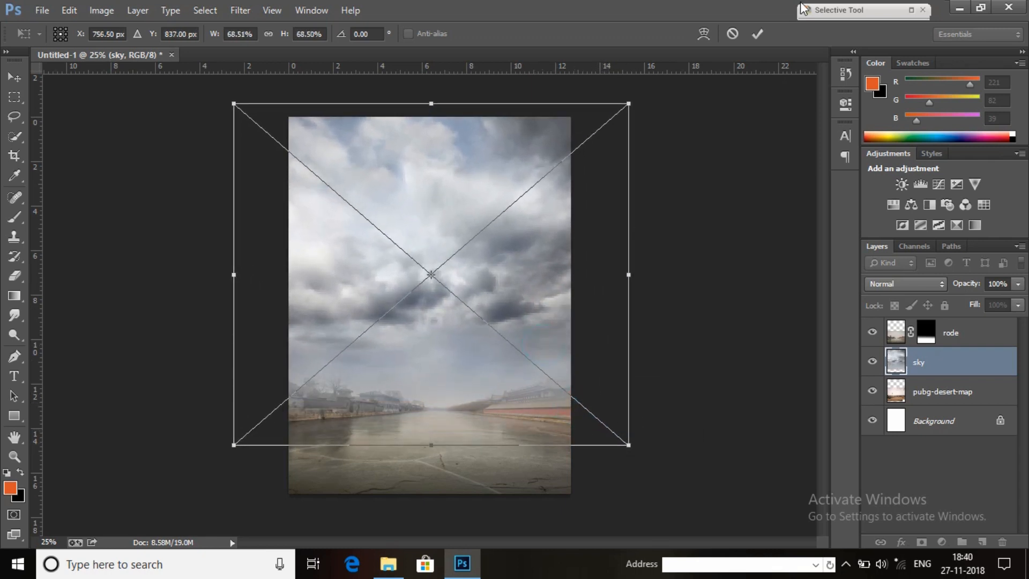
{"action": "left_click", "coordinate": [757, 34]}
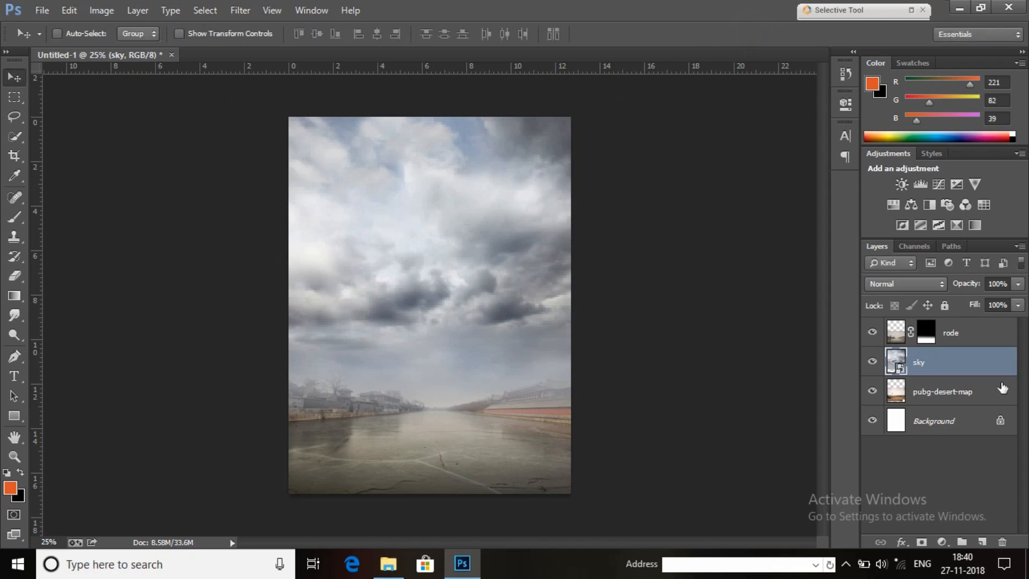
Rasterize the sky layer and move it beneath the pubg-desert-map layer
{"action": "right_click", "coordinate": [990, 368]}
{"action": "left_click", "coordinate": [798, 223]}
{"action": "left_click_drag", "start_coordinate": [952, 373], "coordinate": [943, 406]}
Add a layer mask to pubg-desert-map and blend its upper part into the clouds with downward black-to-transparent linear gradients
{"action": "left_click", "coordinate": [931, 368]}
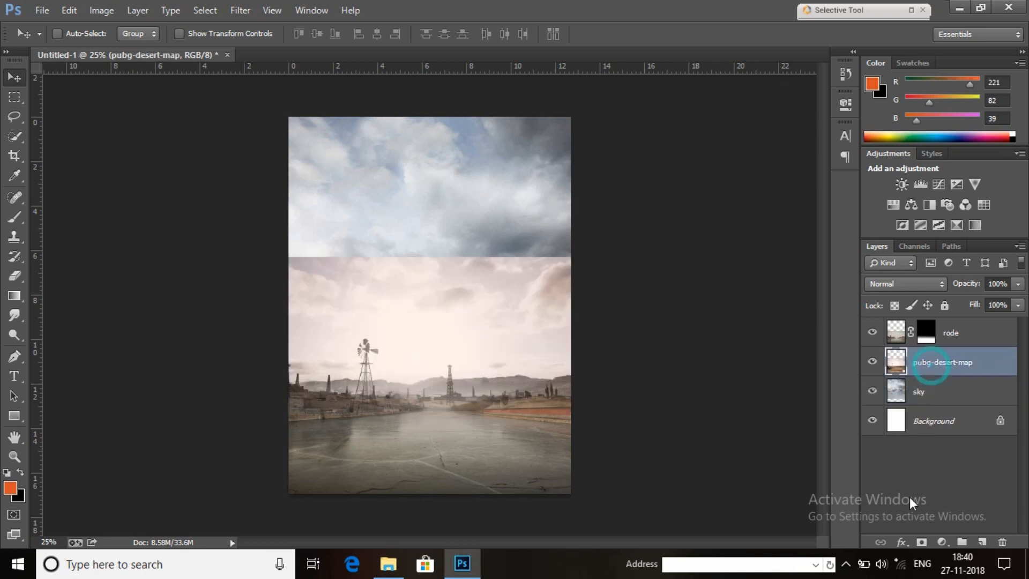
{"action": "left_click", "coordinate": [922, 540]}
{"action": "left_click", "coordinate": [14, 295]}
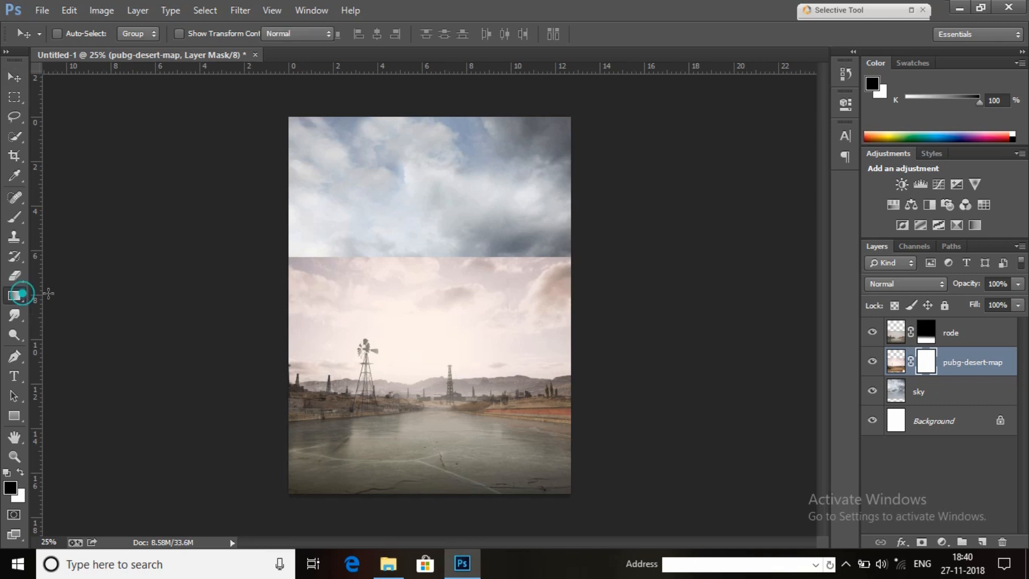
{"action": "left_click_drag", "start_coordinate": [420, 248], "coordinate": [406, 367]}
{"action": "left_click_drag", "start_coordinate": [423, 267], "coordinate": [428, 381]}
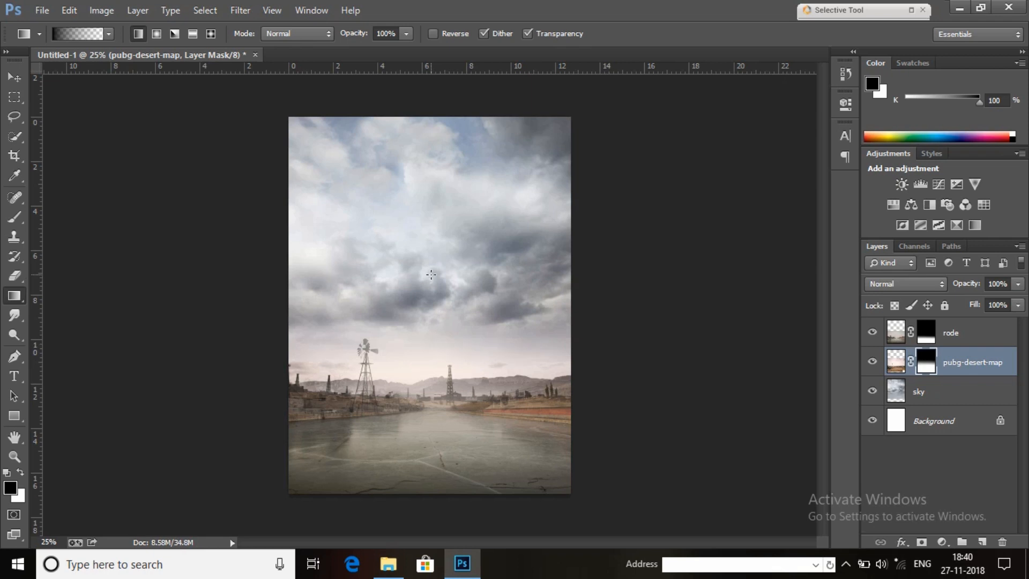
{"action": "left_click_drag", "start_coordinate": [424, 295], "coordinate": [426, 387]}
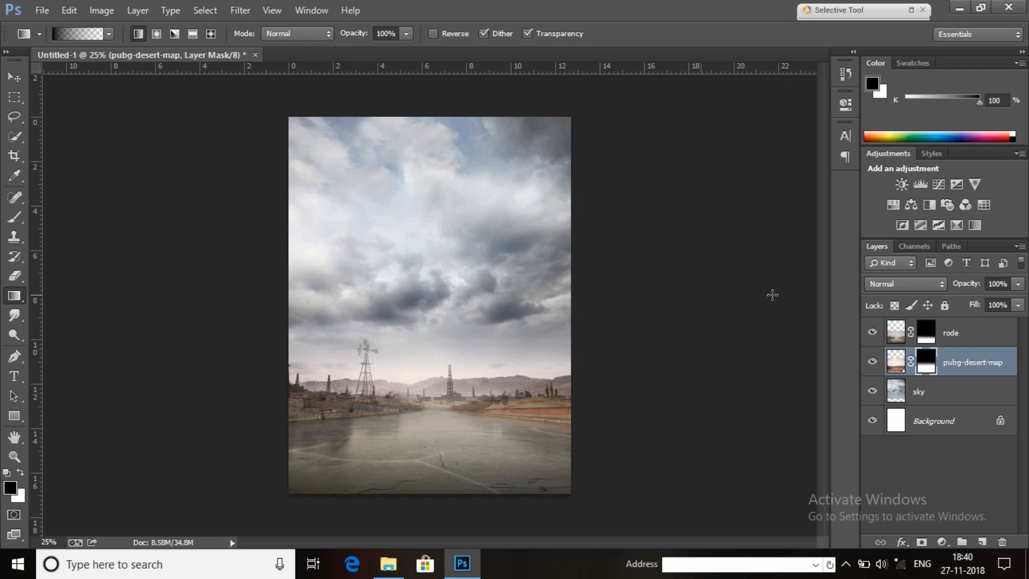
Group the sky, pubg-desert-map and rode layers into a group named BG
{"action": "left_click", "coordinate": [943, 391]}
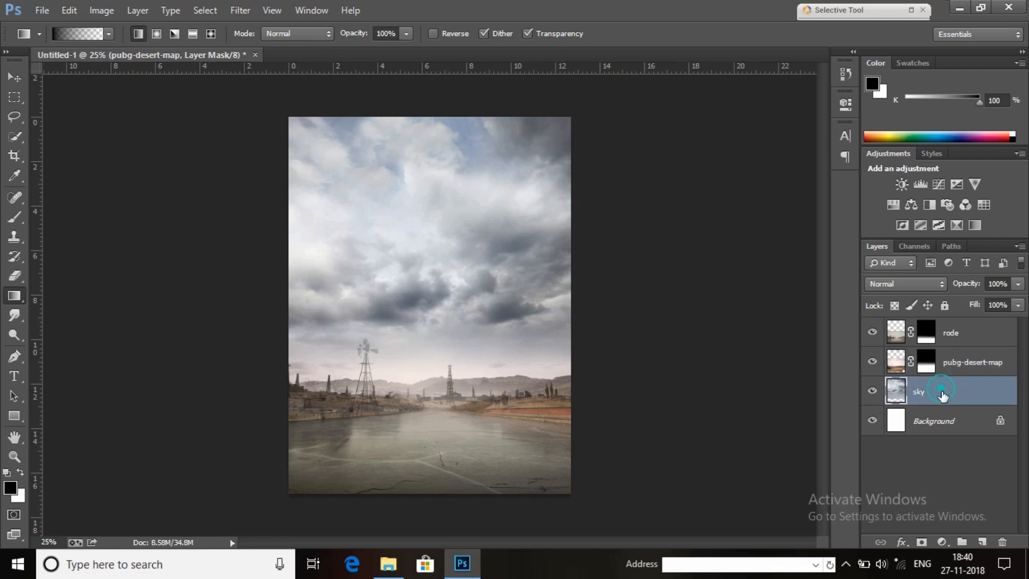
{"action": "left_click", "coordinate": [955, 336], "text": "shift"}
{"action": "right_click", "coordinate": [956, 337]}
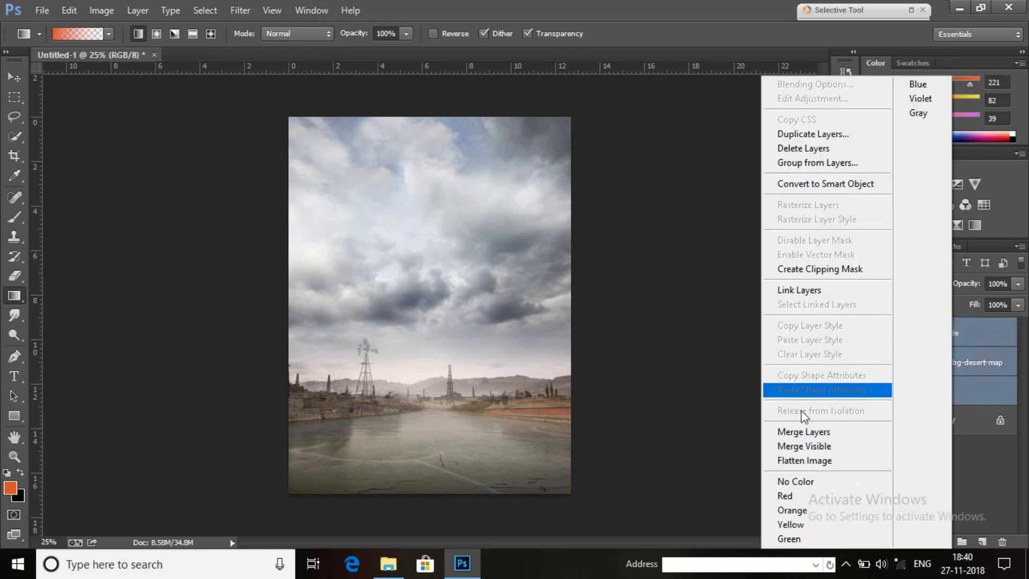
{"action": "left_click", "coordinate": [809, 163]}
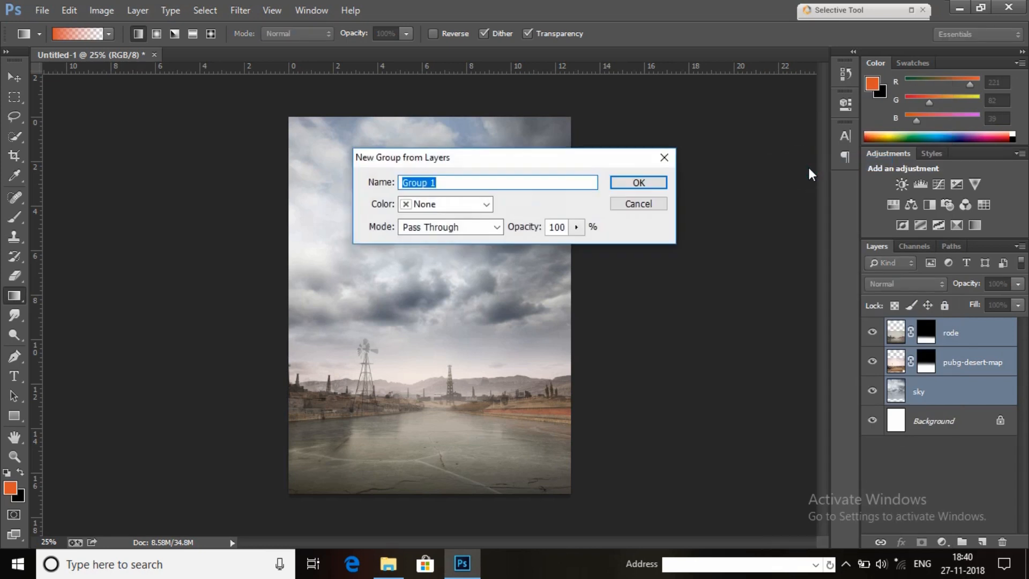
{"action": "type", "text": "BG"}
{"action": "left_click", "coordinate": [650, 185]}
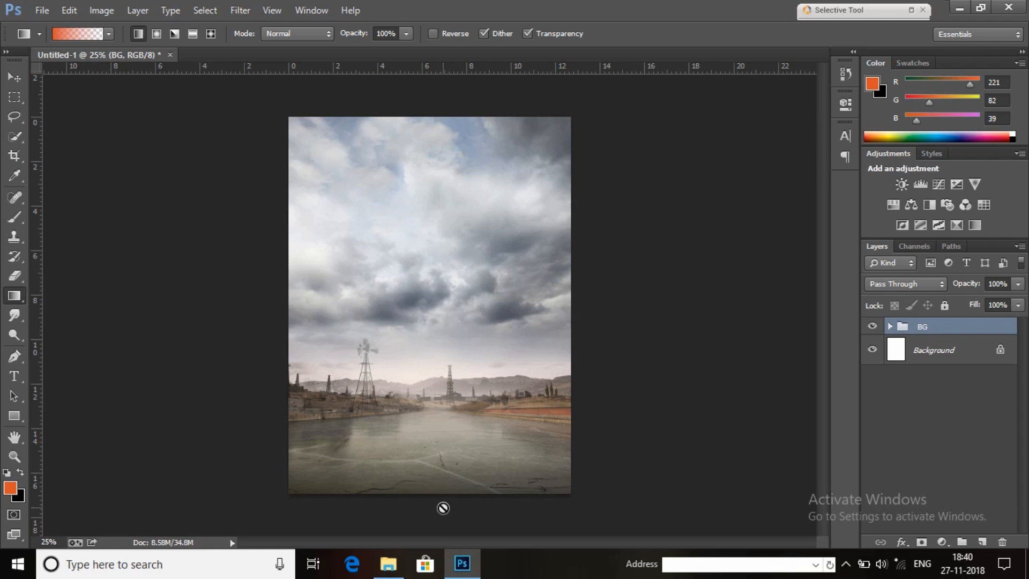
Open the DSC01463 PSD file from the New folder window and activate the Move tool
{"action": "left_click", "coordinate": [388, 563]}
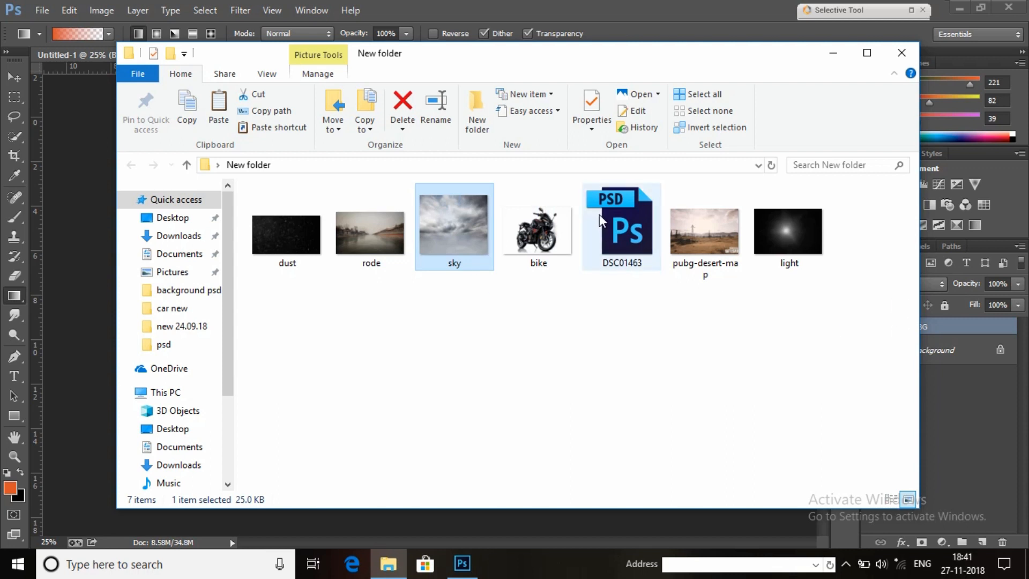
{"action": "double_click", "coordinate": [635, 221]}
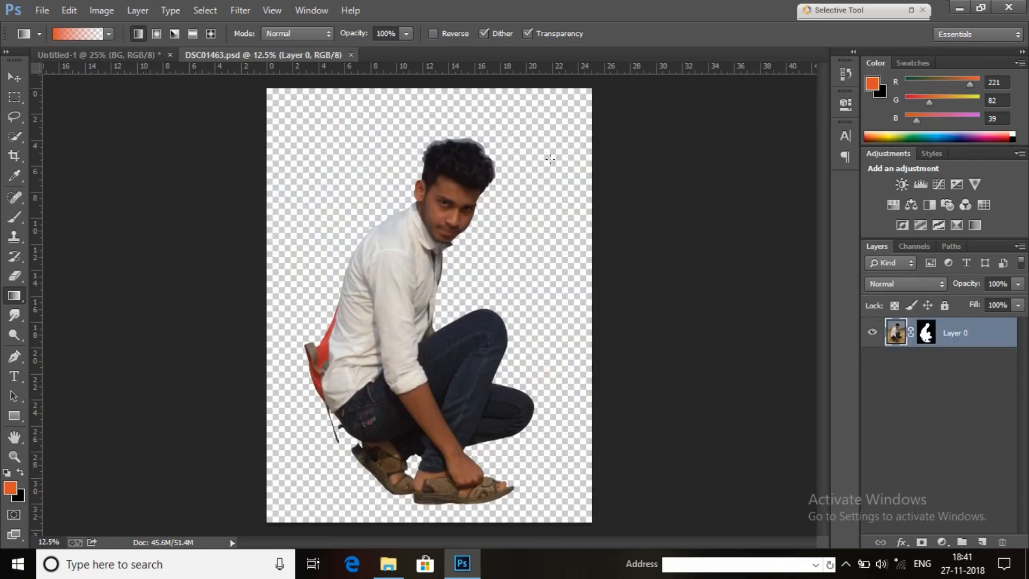
{"action": "left_click", "coordinate": [6, 79]}
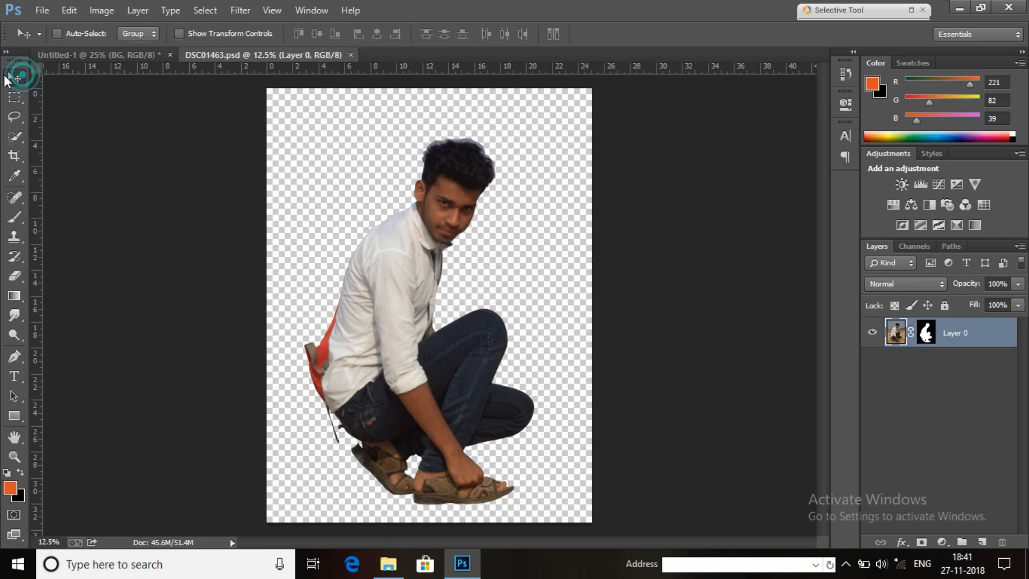
Refine the layer mask around the man's hair by brushing along the hair edge with Refine Mask, output to Layer Mask
{"action": "left_click", "coordinate": [12, 457]}
{"action": "left_click", "coordinate": [444, 142]}
{"action": "left_click", "coordinate": [488, 146]}
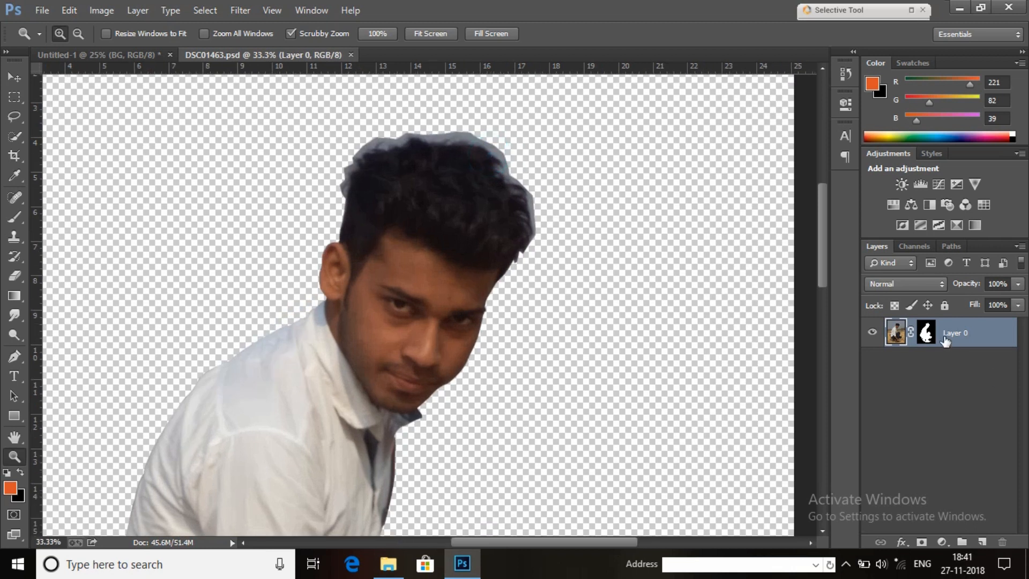
{"action": "left_click", "coordinate": [927, 333]}
{"action": "right_click", "coordinate": [934, 334]}
{"action": "left_click", "coordinate": [911, 455]}
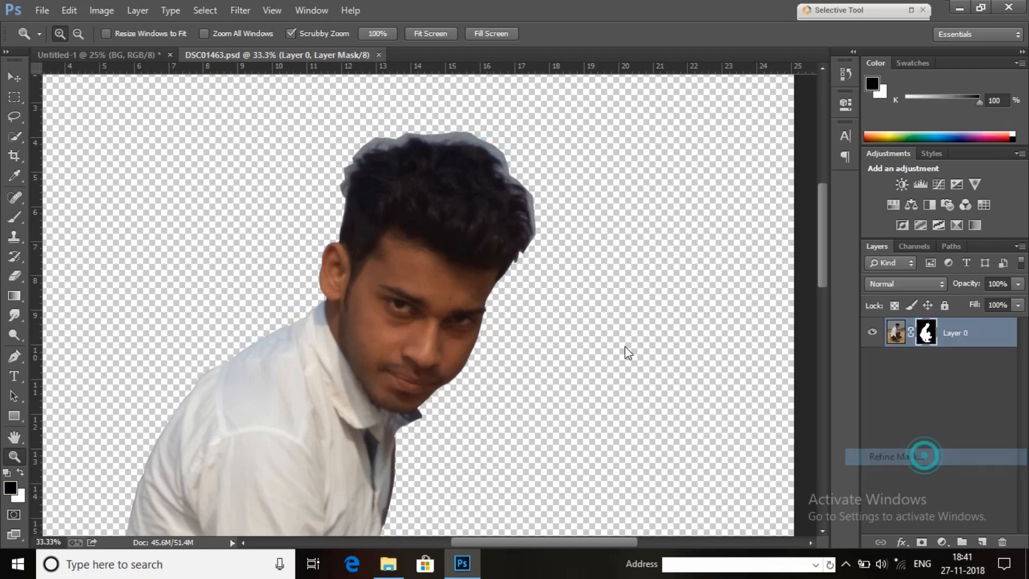
{"action": "left_click_drag", "start_coordinate": [530, 247], "coordinate": [534, 221]}
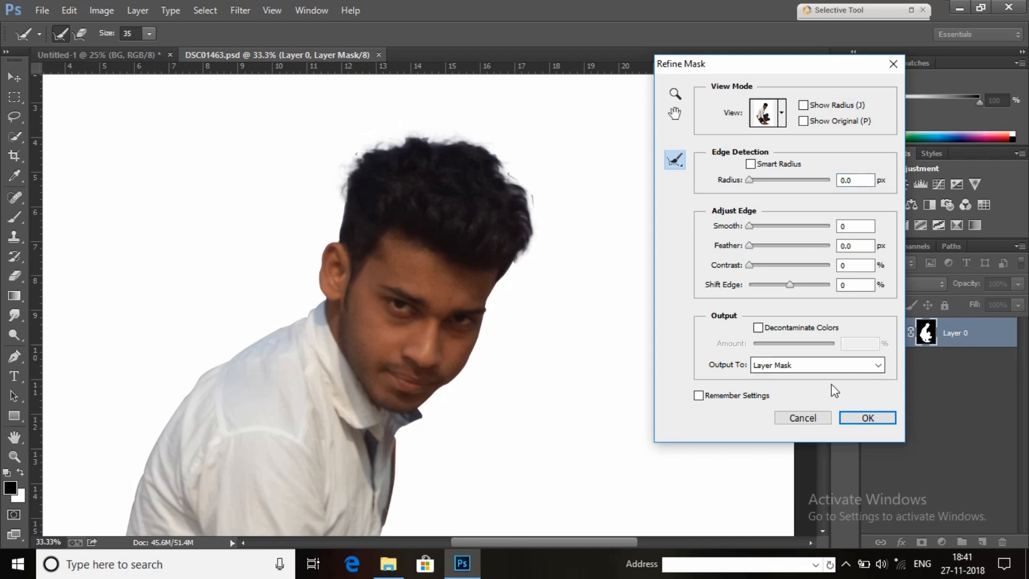
{"action": "left_click", "coordinate": [867, 422]}
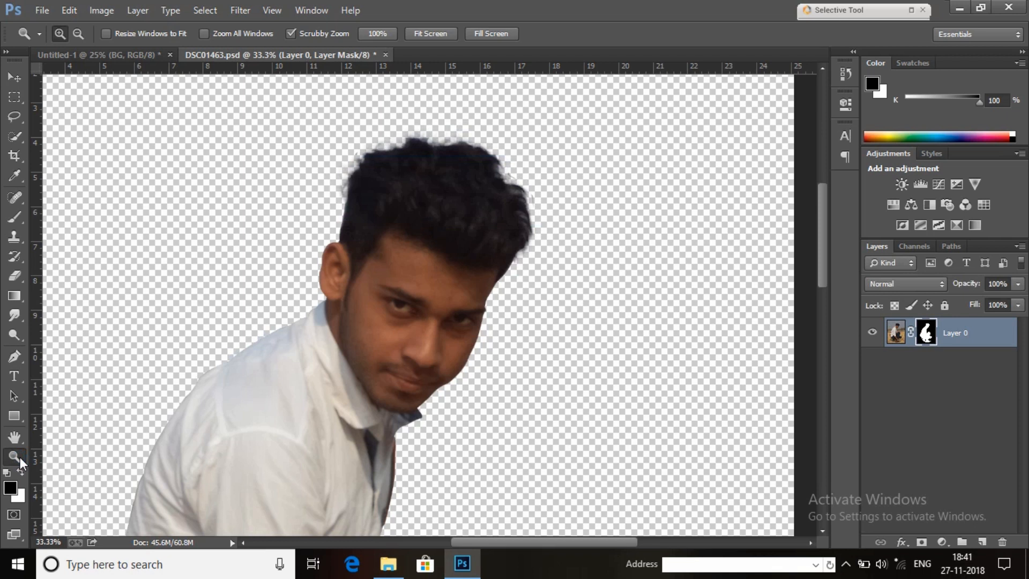
Bring the masked man cutout from DSC01463.psd into the Untitled-1 composite as a new layer above the BG group
{"action": "right_click", "coordinate": [152, 361]}
{"action": "left_click", "coordinate": [177, 370]}
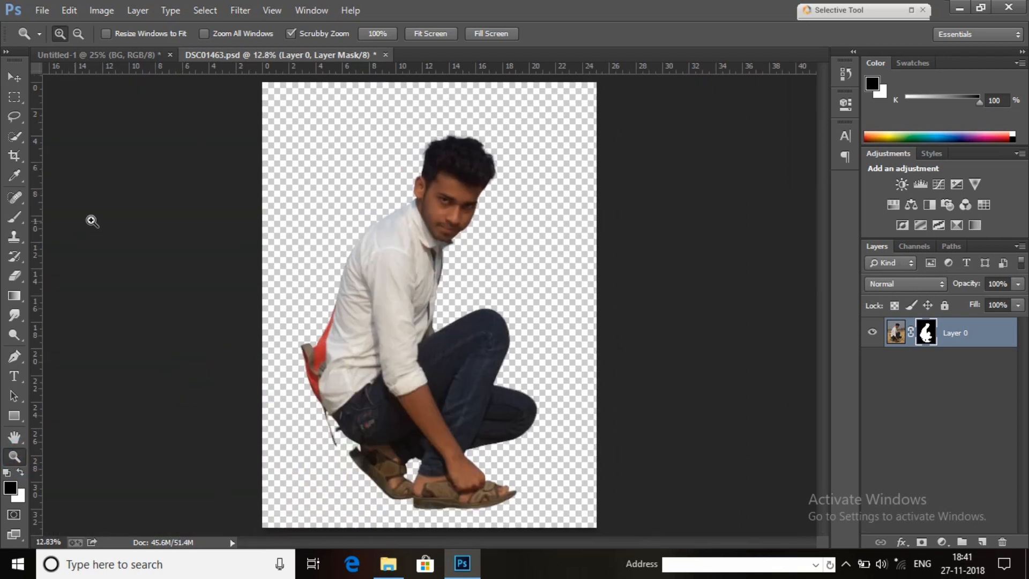
{"action": "left_click", "coordinate": [351, 224]}
{"action": "right_click", "coordinate": [352, 271]}
{"action": "left_click", "coordinate": [422, 369]}
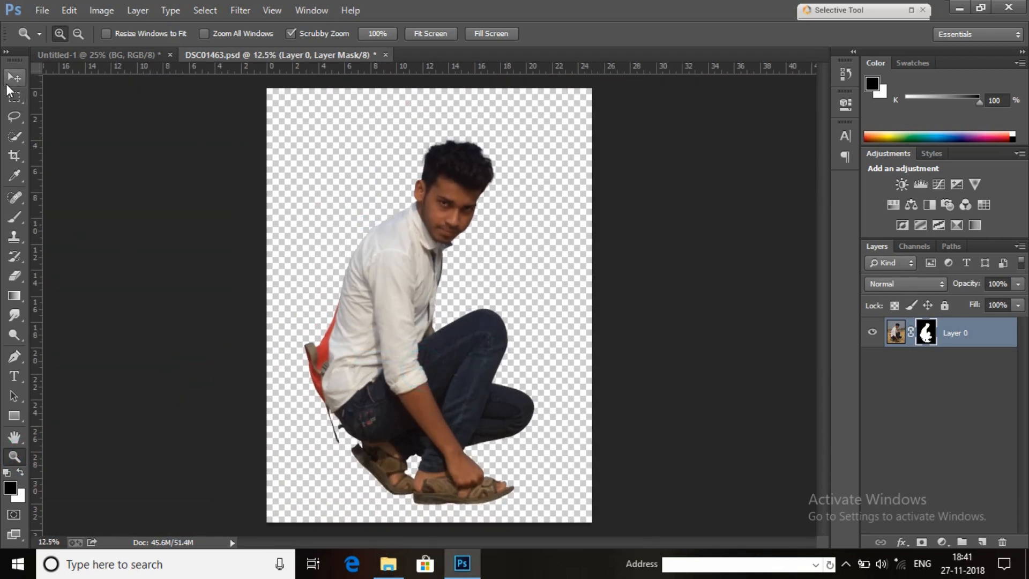
{"action": "left_click", "coordinate": [21, 83]}
{"action": "left_click_drag", "start_coordinate": [323, 225], "coordinate": [404, 283]}
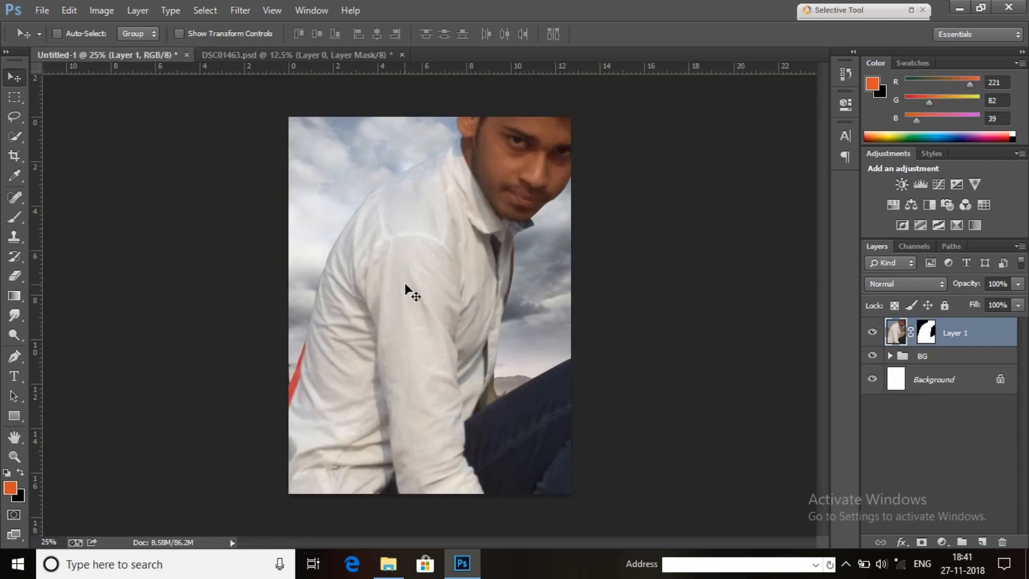
Scale the man cutout down with Free Transform and place him crouching on the road in the lower part of the image
{"action": "key", "text": "ctrl+t"}
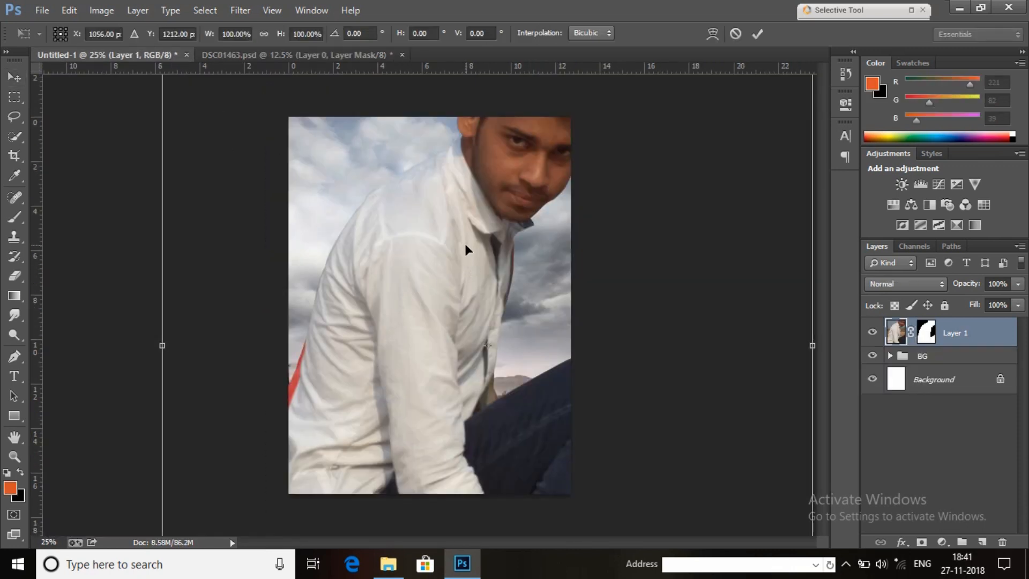
{"action": "key", "text": "ctrl+minus"}
{"action": "key", "text": "ctrl+minus"}
{"action": "left_click_drag", "start_coordinate": [289, 105], "coordinate": [504, 377]}
{"action": "left_click_drag", "start_coordinate": [547, 427], "coordinate": [407, 325]}
{"action": "left_click", "coordinate": [757, 33]}
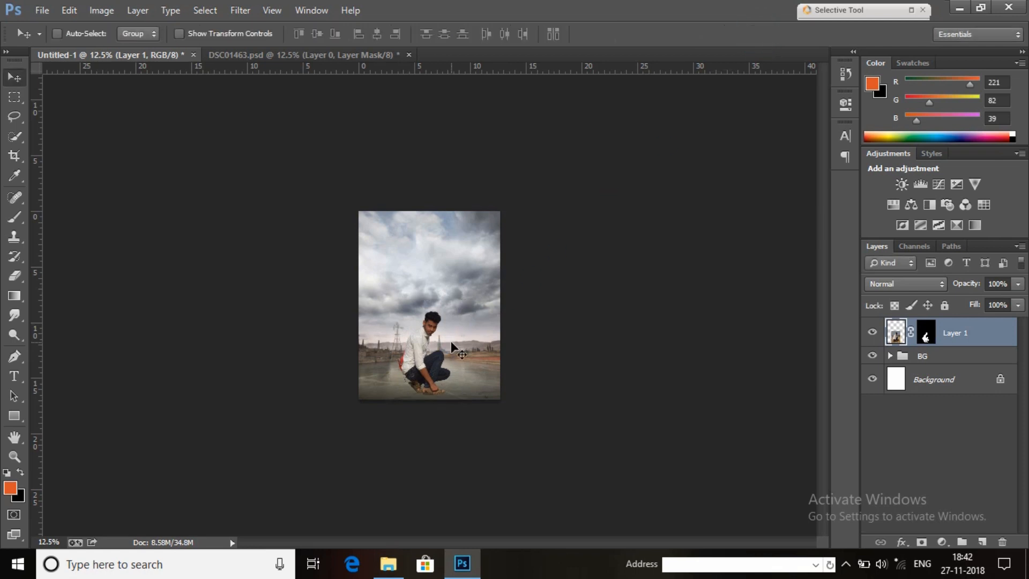
Enlarge the man to about 127% with Free Transform and reposition him on the road
{"action": "left_click", "coordinate": [14, 456]}
{"action": "left_click_drag", "start_coordinate": [373, 372], "coordinate": [458, 377]}
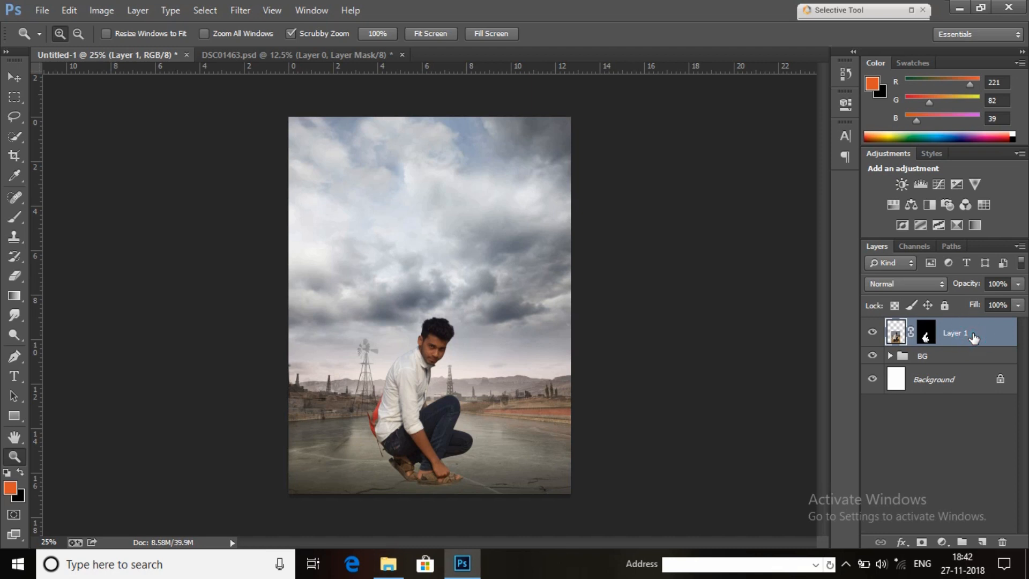
{"action": "key", "text": "ctrl+t"}
{"action": "left_click_drag", "start_coordinate": [350, 293], "coordinate": [297, 253]}
{"action": "left_click_drag", "start_coordinate": [364, 358], "coordinate": [374, 362]}
{"action": "left_click", "coordinate": [757, 33]}
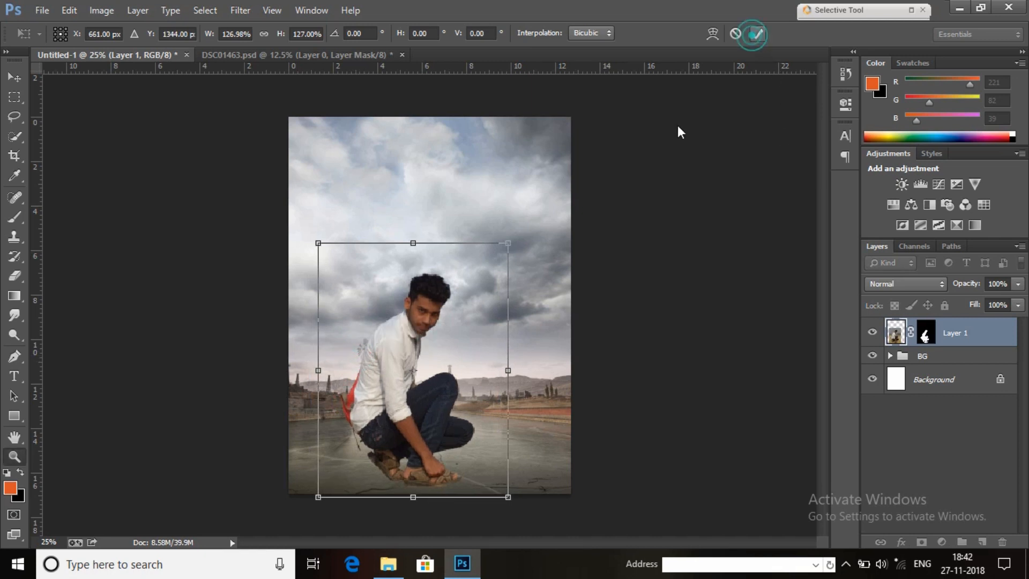
{"action": "key", "text": "v"}
{"action": "left_click_drag", "start_coordinate": [397, 407], "coordinate": [401, 401]}
Place the bike image from the file folder into the composite and move its layer below Layer 1
{"action": "left_click", "coordinate": [388, 562]}
{"action": "left_click_drag", "start_coordinate": [539, 228], "coordinate": [91, 246]}
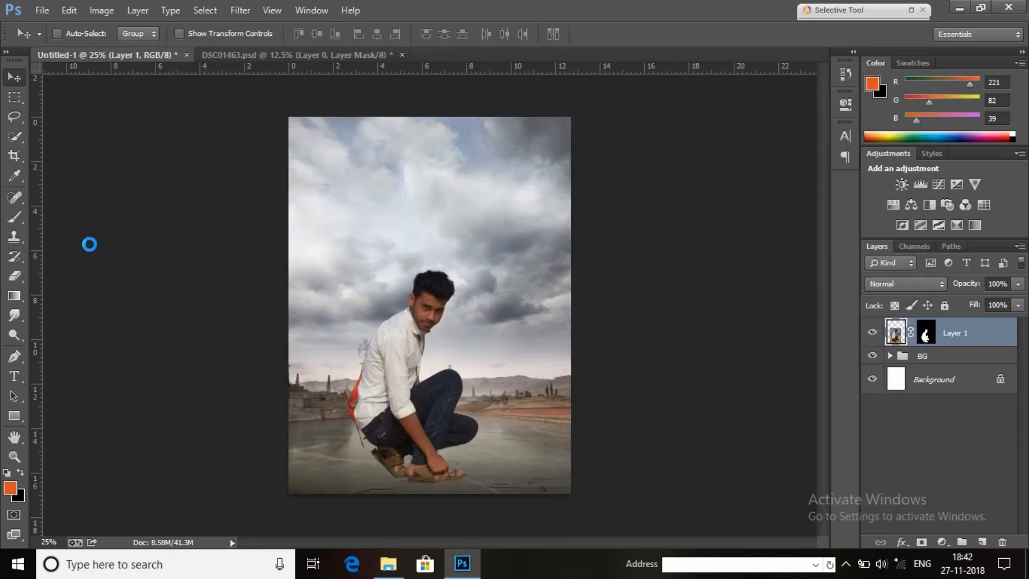
{"action": "left_click_drag", "start_coordinate": [530, 340], "coordinate": [547, 361]}
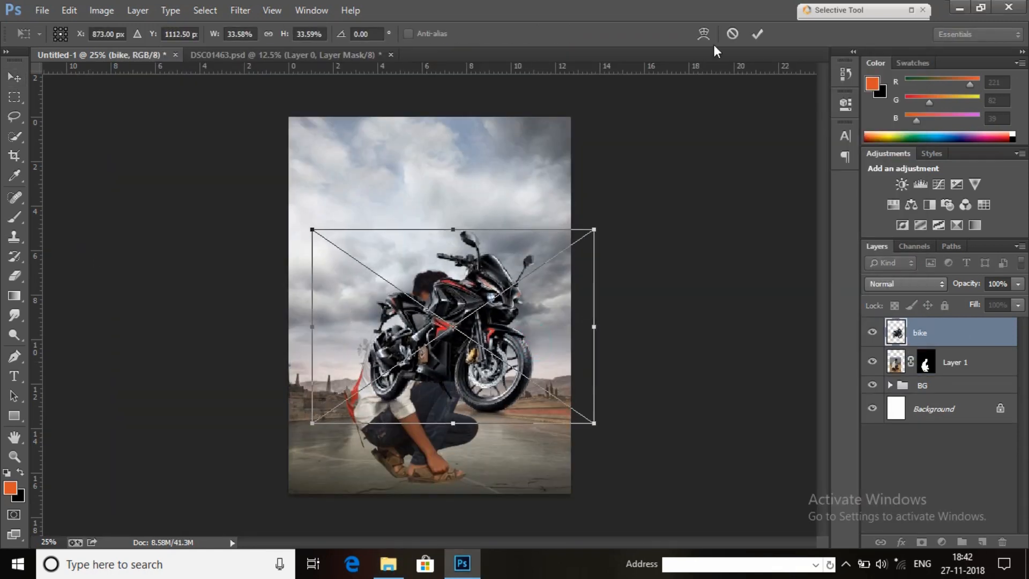
{"action": "left_click", "coordinate": [756, 34]}
{"action": "left_click_drag", "start_coordinate": [945, 342], "coordinate": [955, 375]}
Scale the bike to about 39.5% and position it on the road just behind the man, facing the image's right edge
{"action": "key", "text": "ctrl+t"}
{"action": "left_click_drag", "start_coordinate": [501, 387], "coordinate": [523, 440]}
{"action": "left_click_drag", "start_coordinate": [334, 283], "coordinate": [285, 246]}
{"action": "left_click_drag", "start_coordinate": [463, 332], "coordinate": [509, 358]}
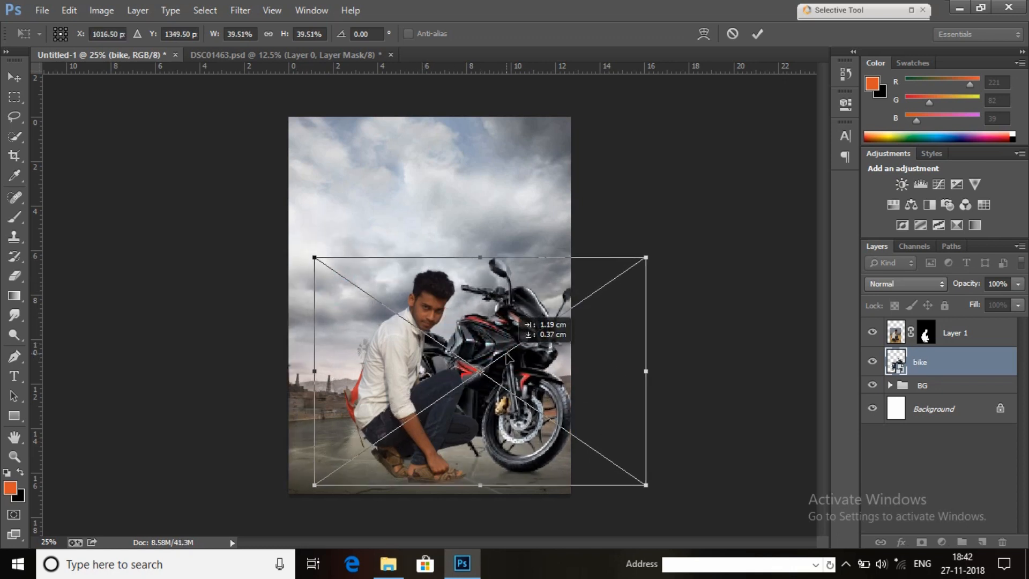
{"action": "left_click", "coordinate": [502, 355]}
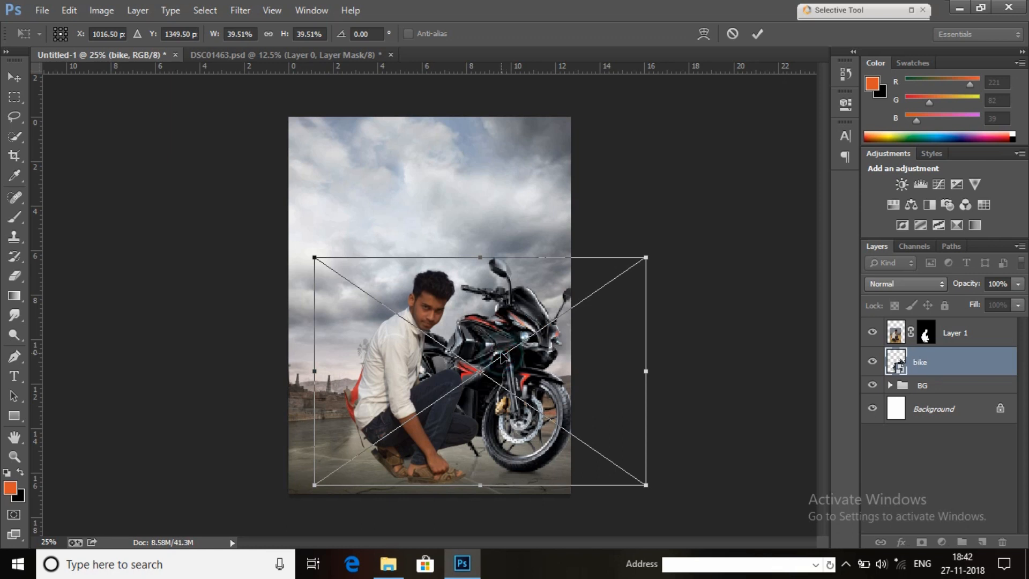
{"action": "left_click", "coordinate": [757, 33]}
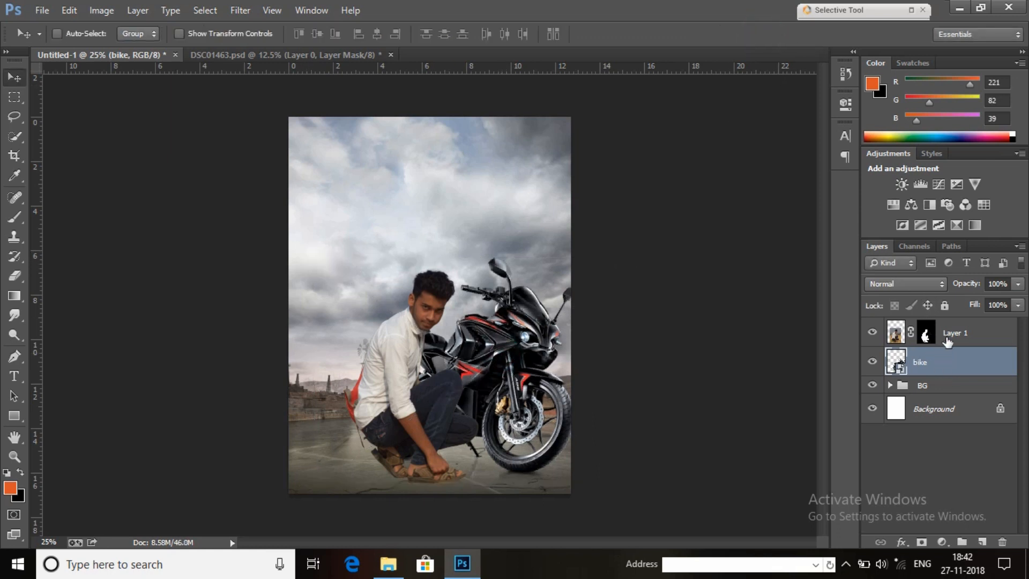
Scale the man and bike layers up together to about 108%, keeping their lower right corner in place
{"action": "left_click", "coordinate": [947, 337], "text": "ctrl"}
{"action": "key", "text": "ctrl+t"}
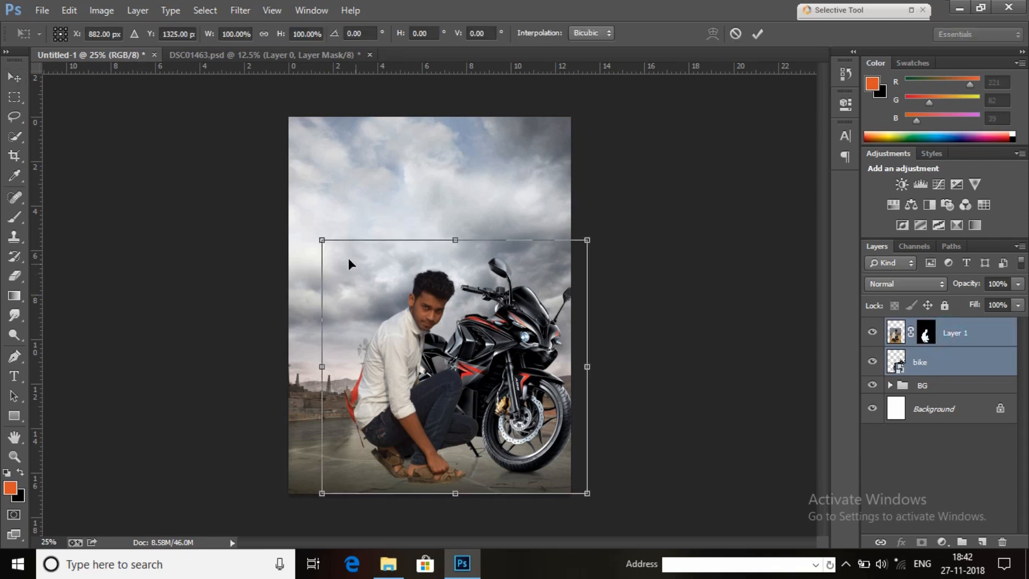
{"action": "left_click_drag", "start_coordinate": [320, 239], "coordinate": [291, 225]}
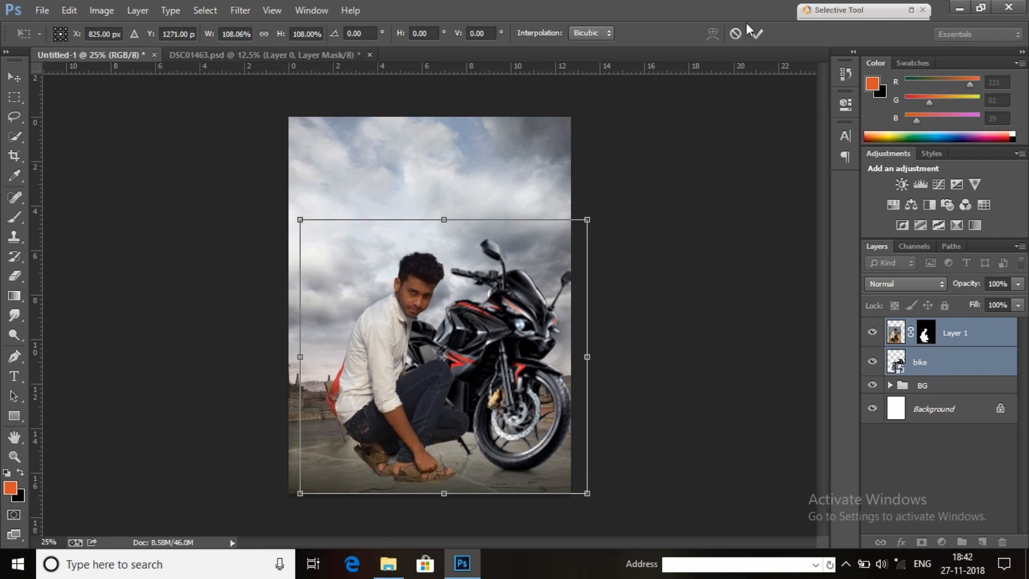
{"action": "left_click", "coordinate": [758, 34]}
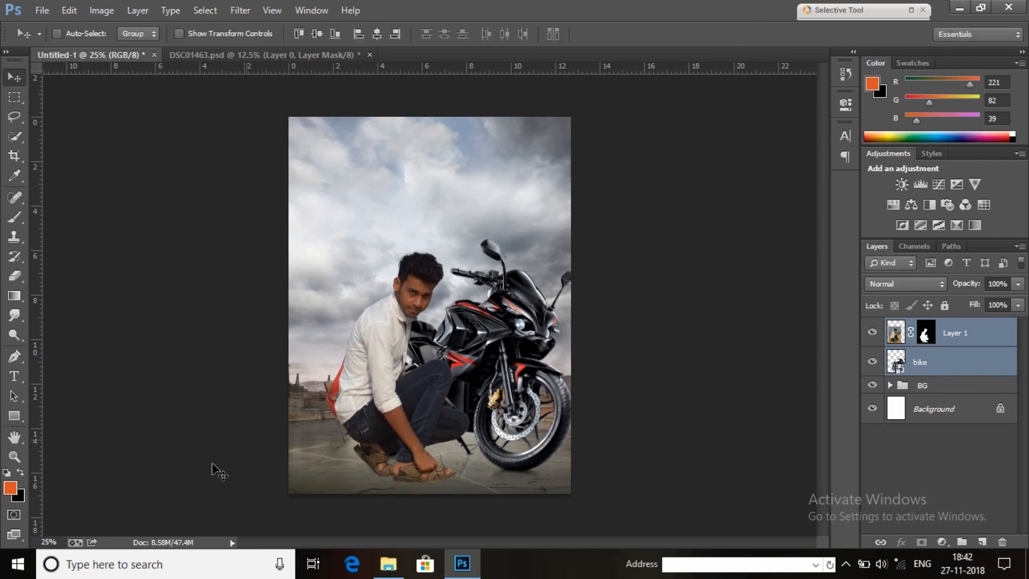
Rotate the man on Layer 1 clockwise by about 1.4° with Free Transform
{"action": "left_click", "coordinate": [14, 456]}
{"action": "left_click", "coordinate": [426, 406]}
{"action": "right_click", "coordinate": [446, 250]}
{"action": "left_click", "coordinate": [495, 352]}
{"action": "left_click", "coordinate": [980, 340]}
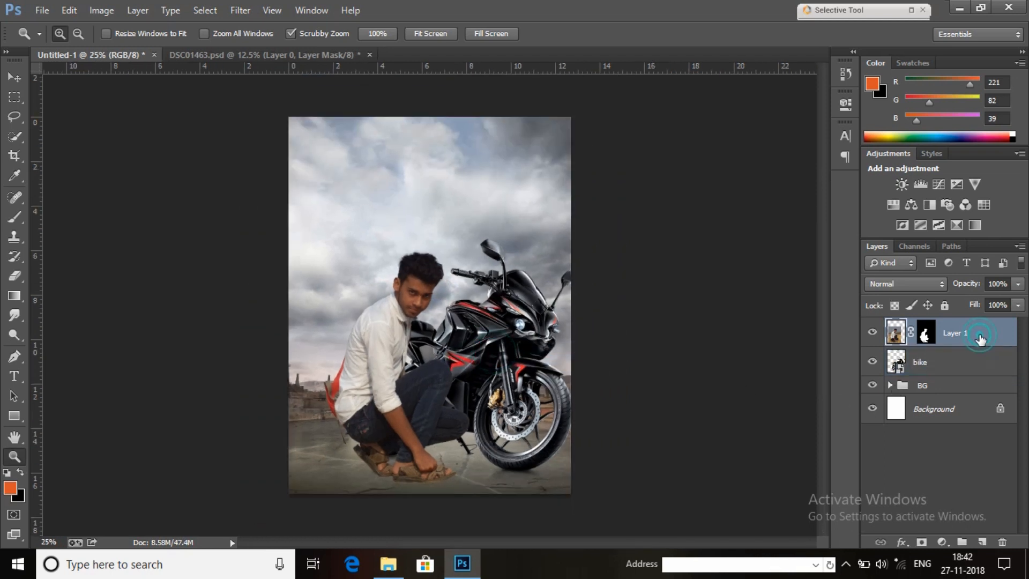
{"action": "key", "text": "ctrl+t"}
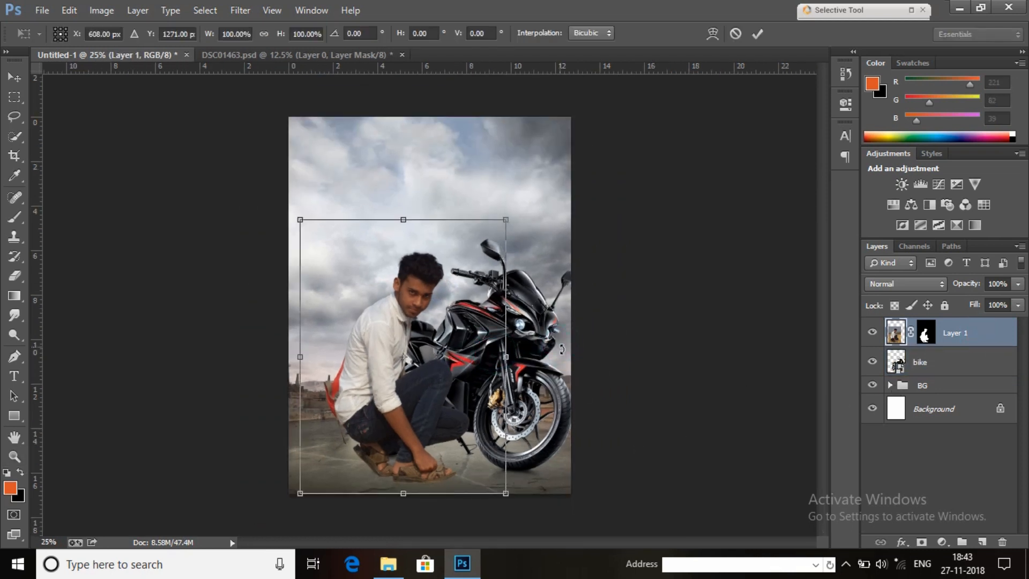
{"action": "left_click_drag", "start_coordinate": [560, 345], "coordinate": [562, 349]}
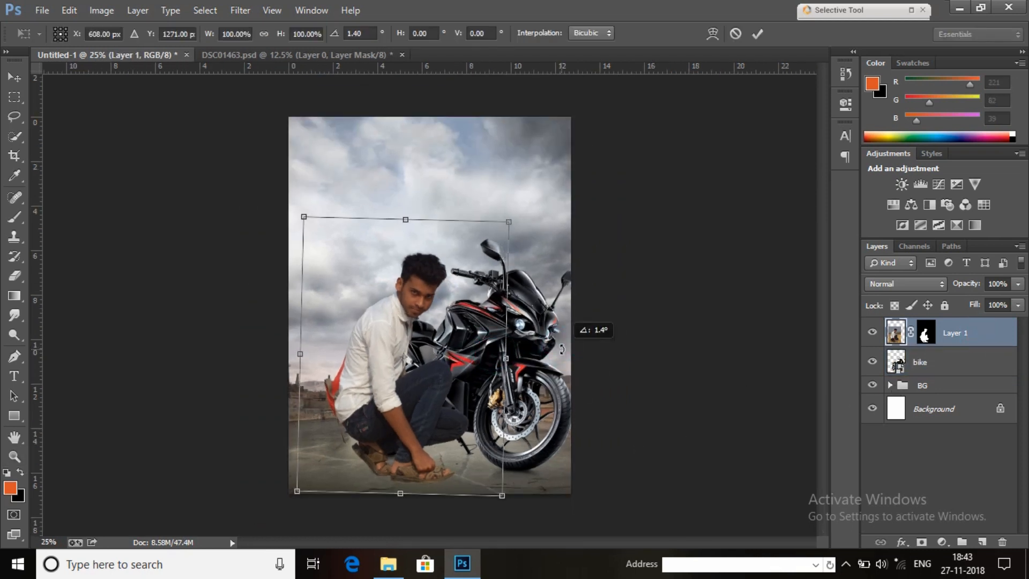
{"action": "left_click", "coordinate": [757, 33]}
{"action": "key", "text": "z"}
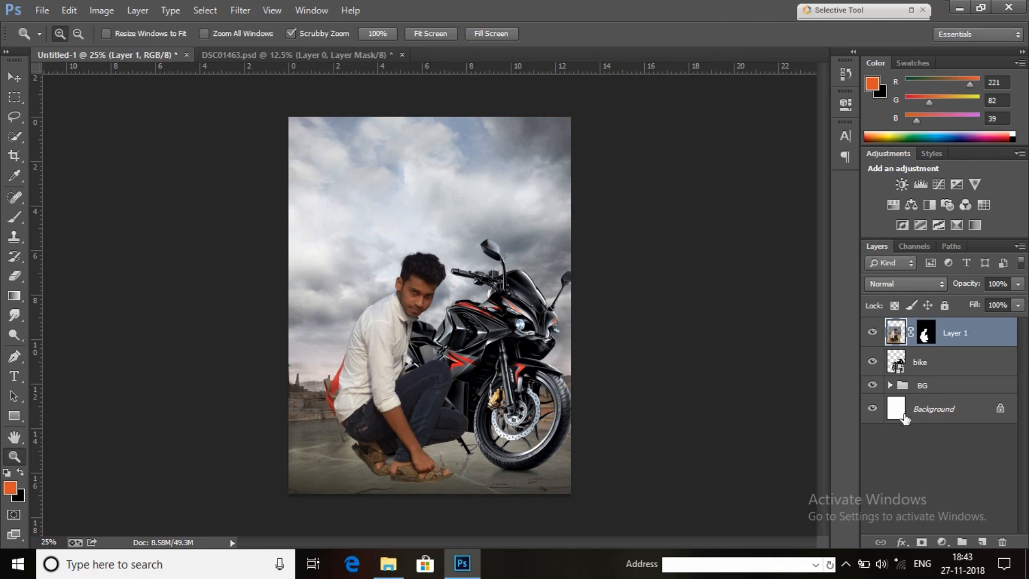
Apply the Camera Raw Filter to the rode layer in the BG group with Clarity +48 and Blacks -5
{"action": "left_click", "coordinate": [889, 385]}
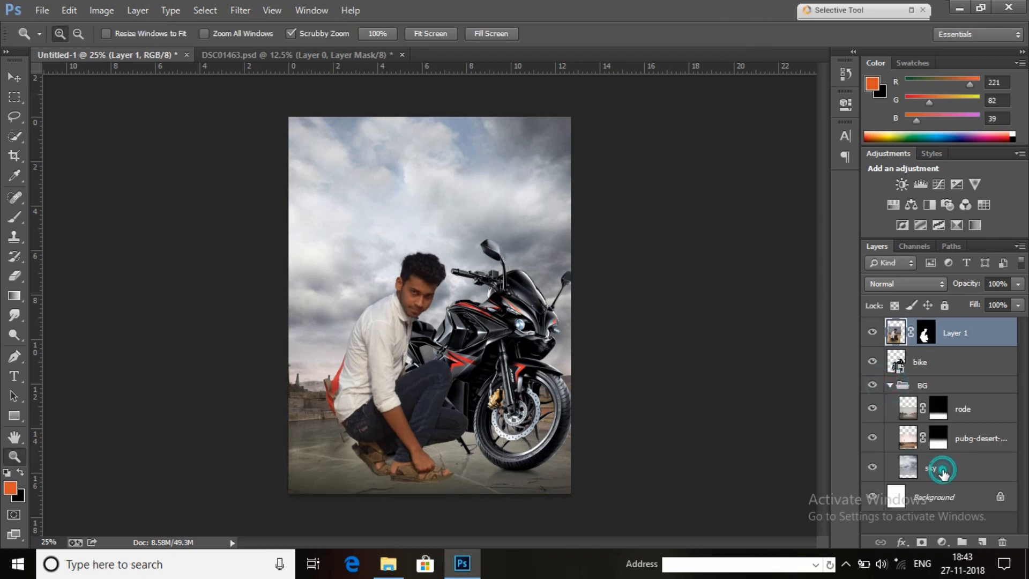
{"action": "left_click", "coordinate": [943, 470]}
{"action": "left_click", "coordinate": [911, 413]}
{"action": "left_click", "coordinate": [242, 10]}
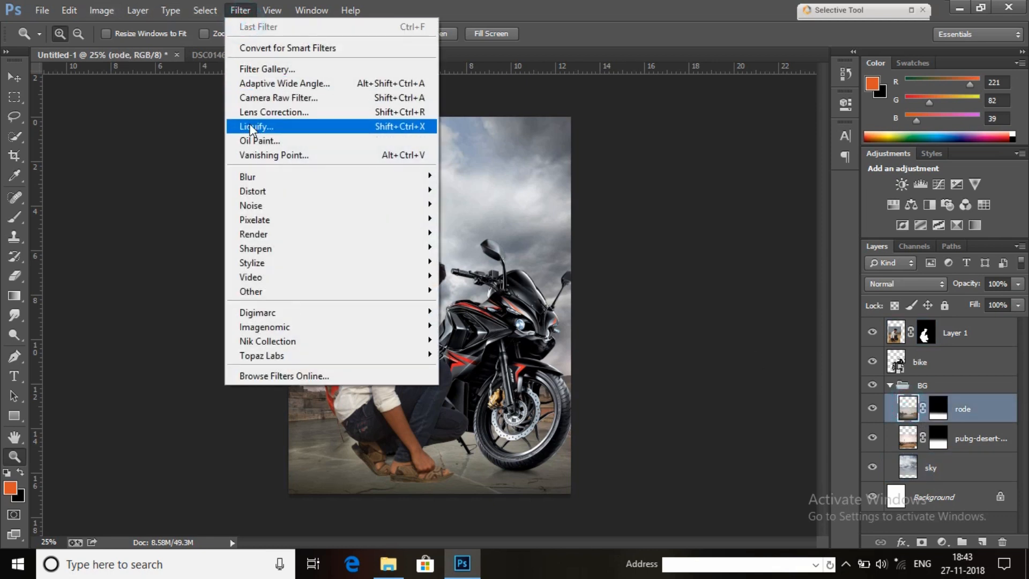
{"action": "left_click", "coordinate": [298, 99]}
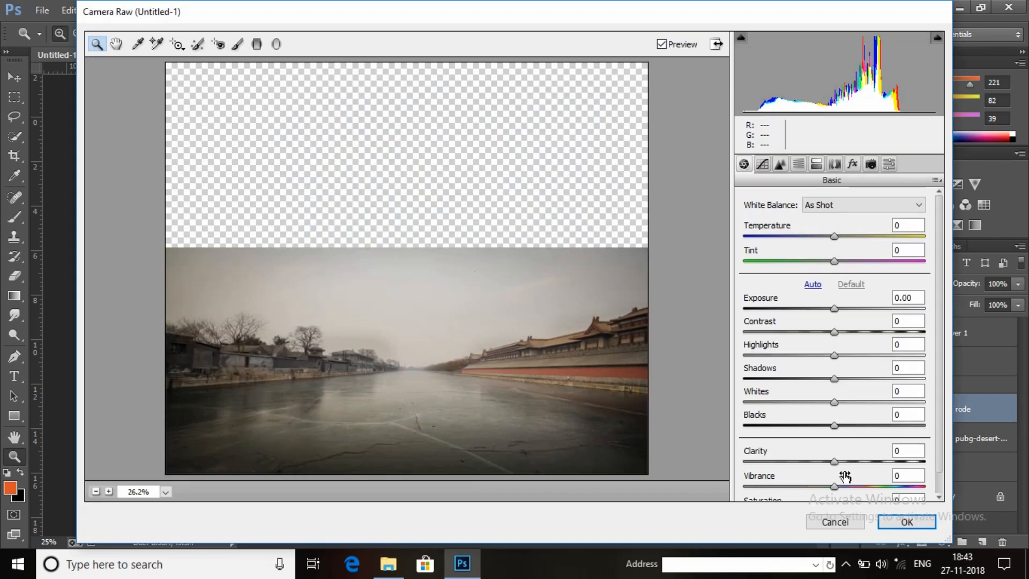
{"action": "left_click_drag", "start_coordinate": [834, 460], "coordinate": [876, 468]}
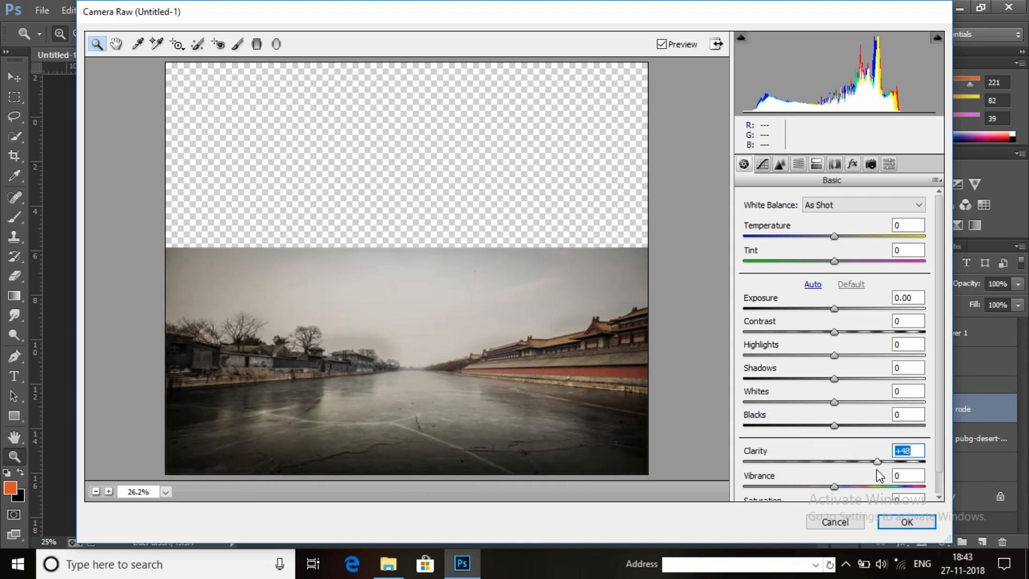
{"action": "left_click_drag", "start_coordinate": [834, 426], "coordinate": [829, 427]}
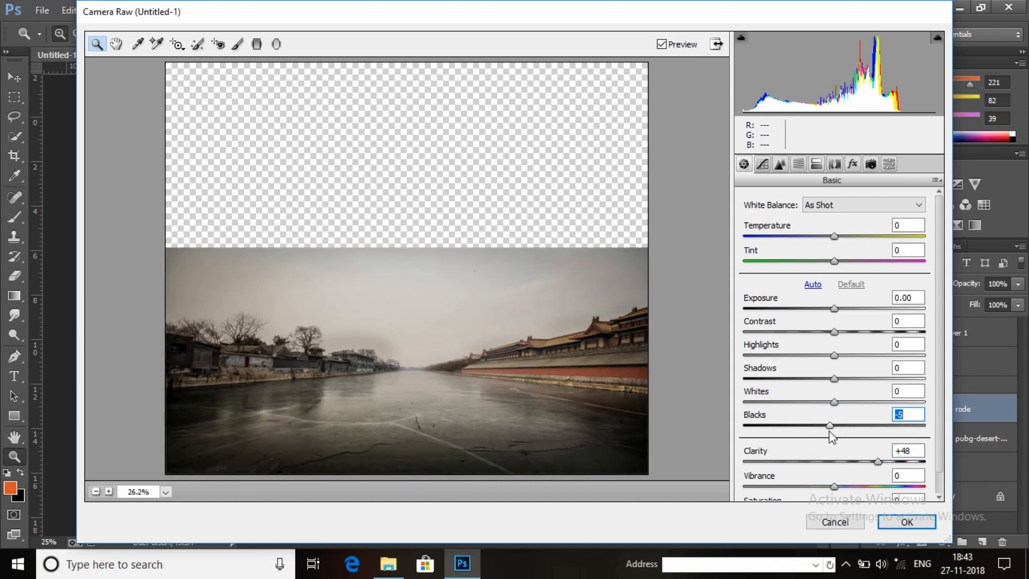
{"action": "left_click", "coordinate": [885, 524]}
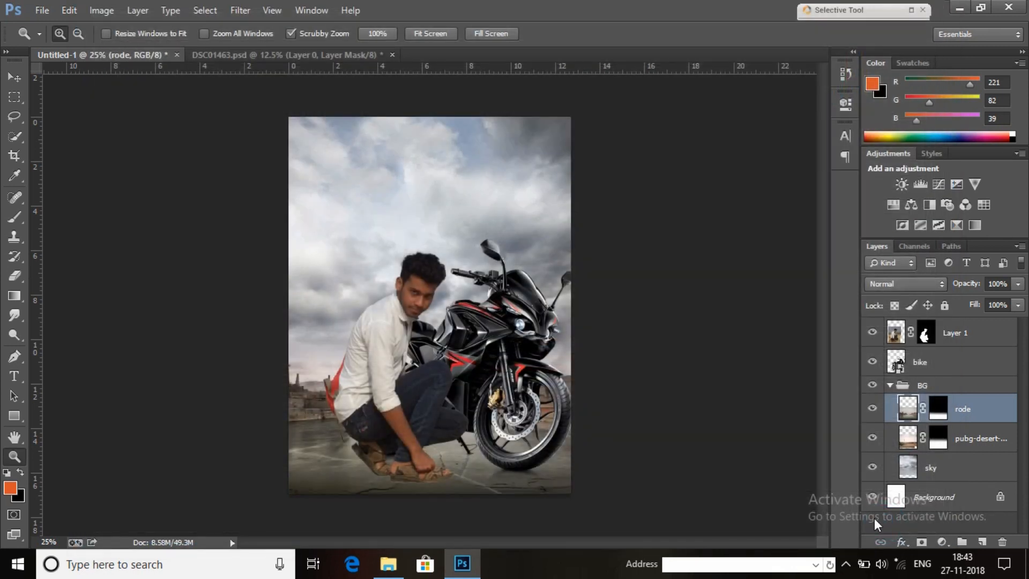
Apply the Camera Raw Filter to the sky layer with Clarity +53 and Blacks -25
{"action": "left_click", "coordinate": [911, 442]}
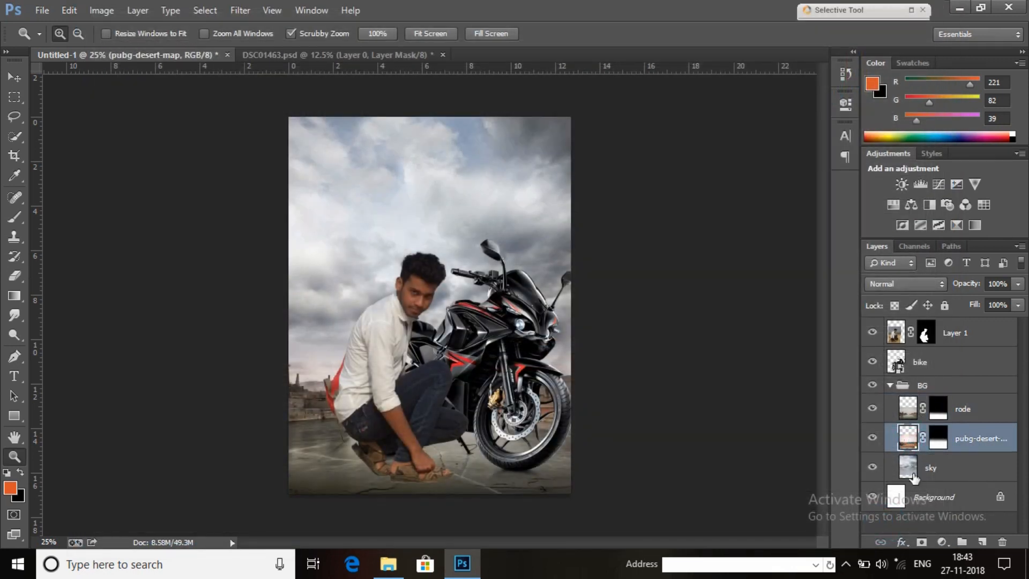
{"action": "left_click", "coordinate": [911, 467]}
{"action": "left_click", "coordinate": [240, 10]}
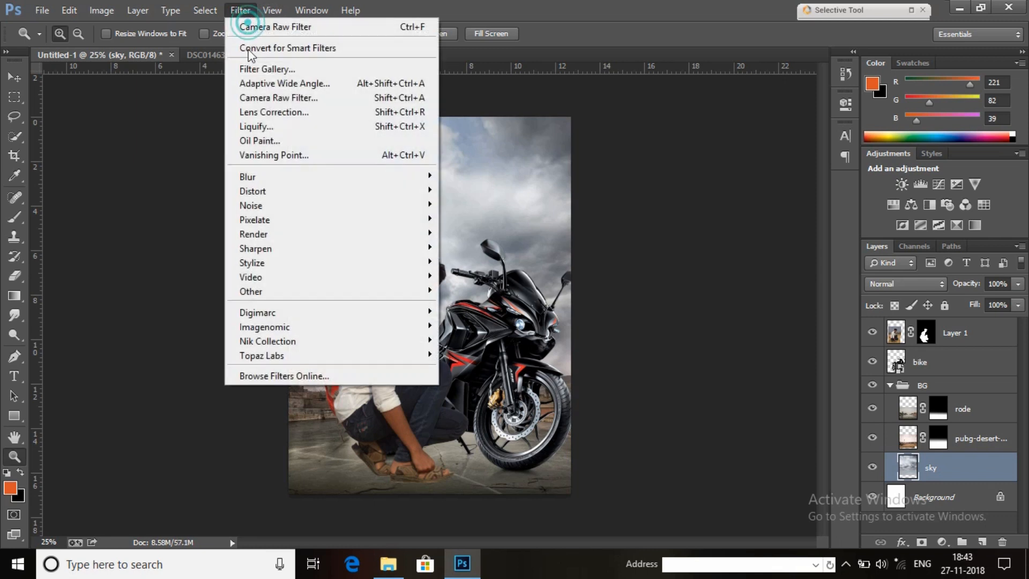
{"action": "left_click", "coordinate": [267, 98]}
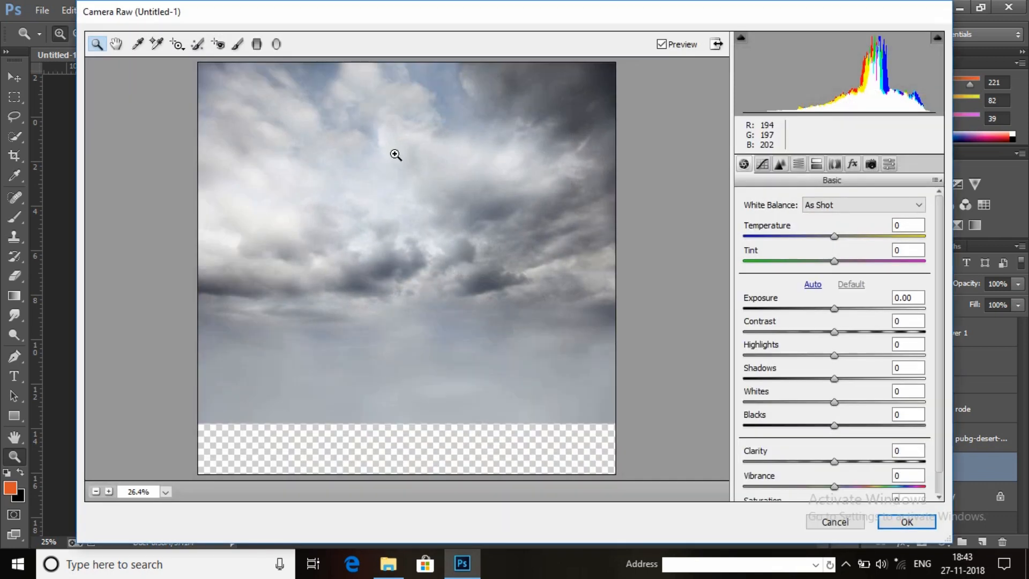
{"action": "left_click_drag", "start_coordinate": [835, 461], "coordinate": [881, 461]}
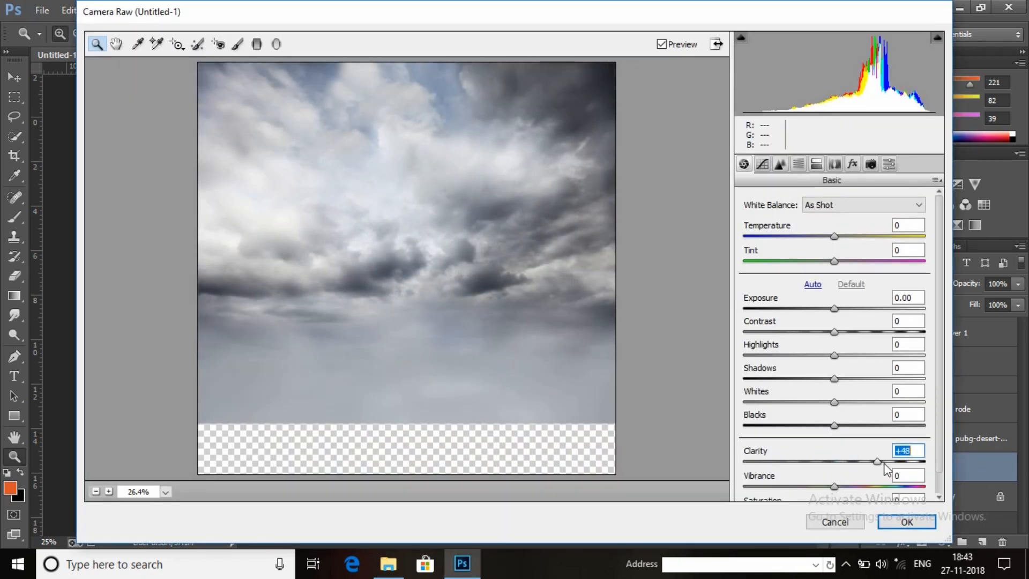
{"action": "left_click_drag", "start_coordinate": [834, 425], "coordinate": [813, 425]}
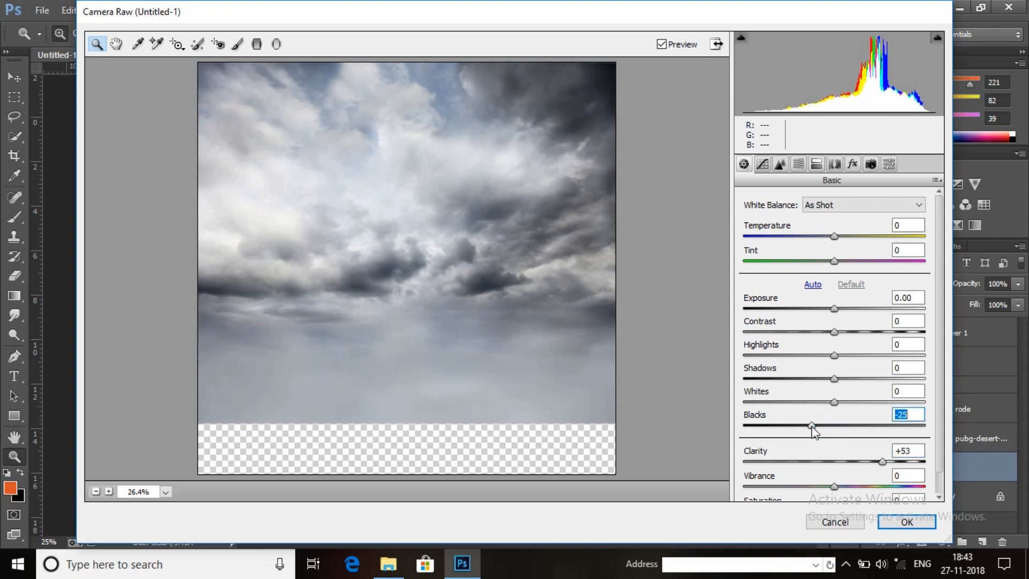
{"action": "left_click", "coordinate": [905, 522]}
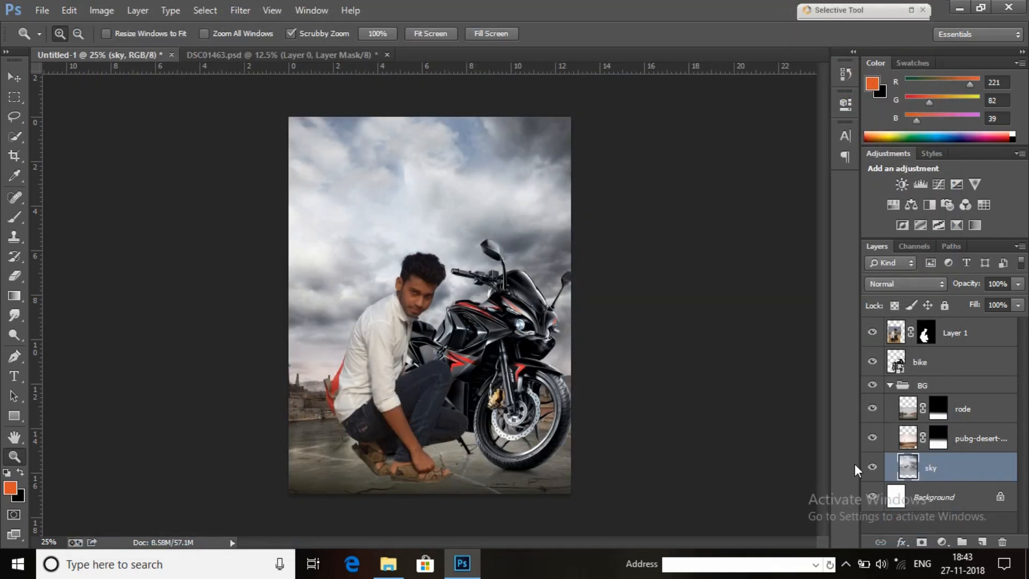
Apply the Camera Raw Filter with increased Clarity to the pubg-desert-map layer, and select the sky layer
{"action": "left_click", "coordinate": [906, 444]}
{"action": "left_click", "coordinate": [240, 9]}
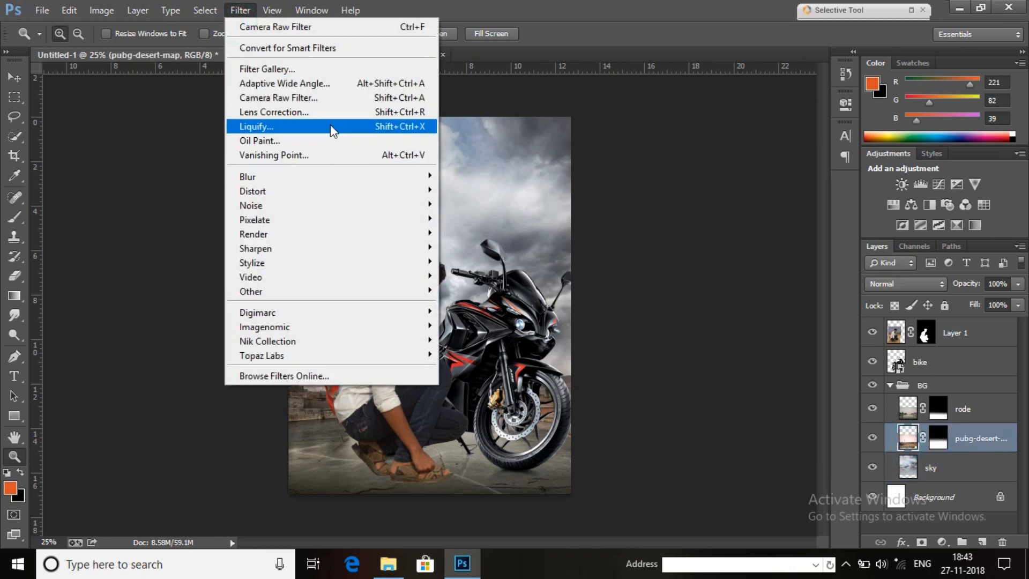
{"action": "left_click", "coordinate": [337, 97]}
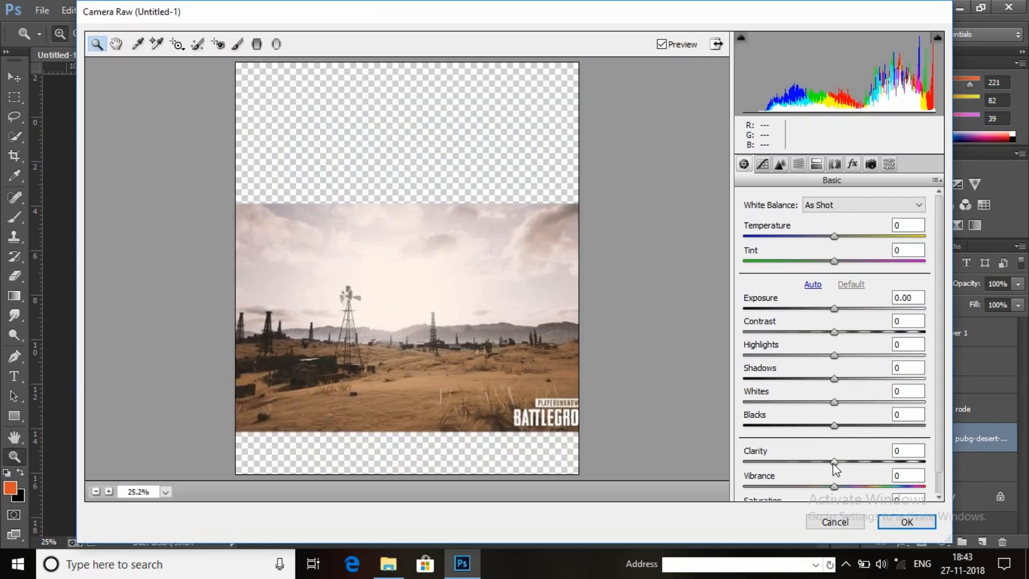
{"action": "left_click_drag", "start_coordinate": [833, 461], "coordinate": [866, 462]}
{"action": "left_click", "coordinate": [903, 520]}
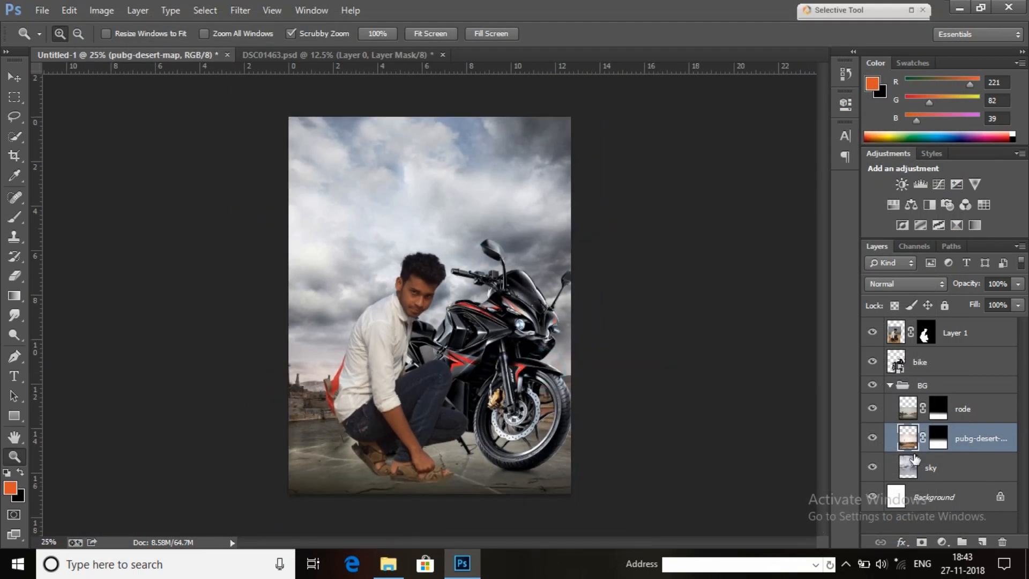
{"action": "left_click", "coordinate": [935, 475]}
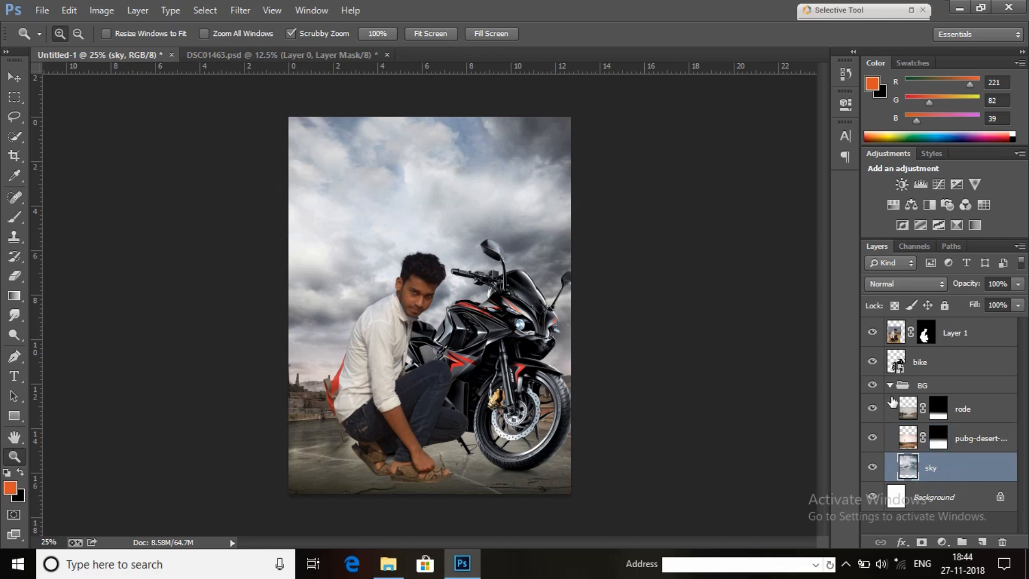
Apply a Tilt-Shift blur of 5 px to the sky layer, with the focus area centred near the man's feet
{"action": "left_click", "coordinate": [240, 10]}
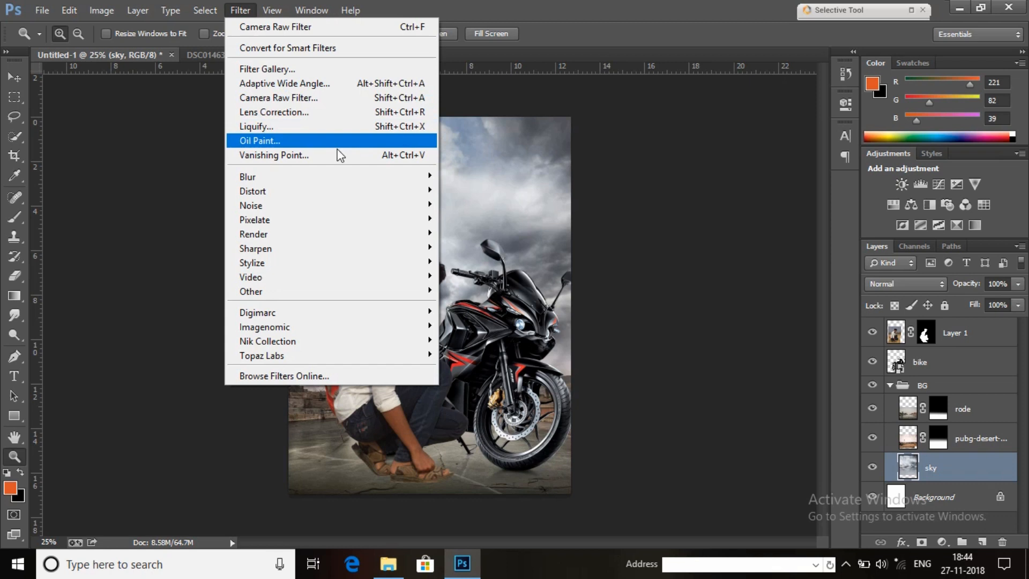
{"action": "mouse_move", "coordinate": [332, 178]}
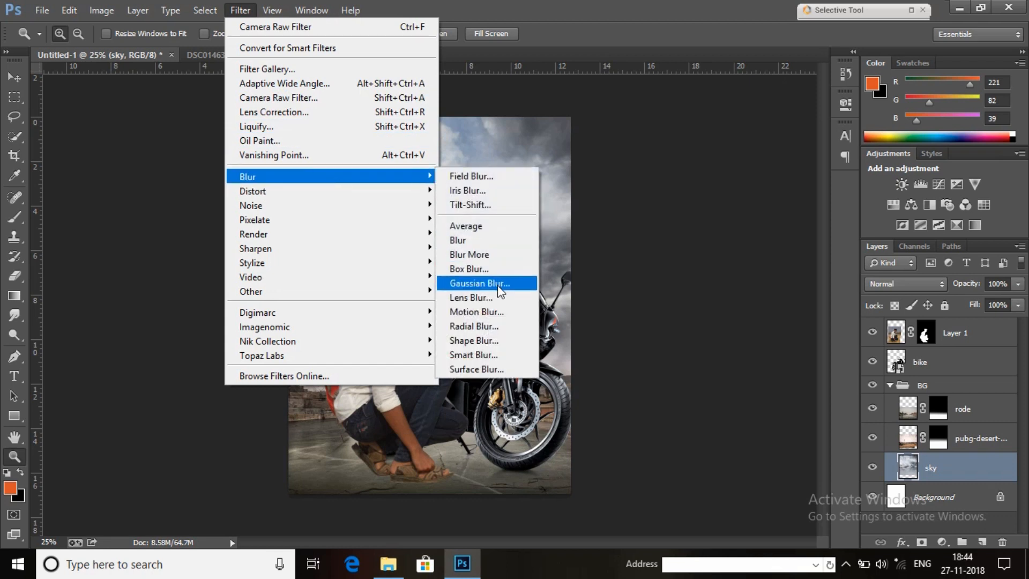
{"action": "left_click", "coordinate": [485, 208]}
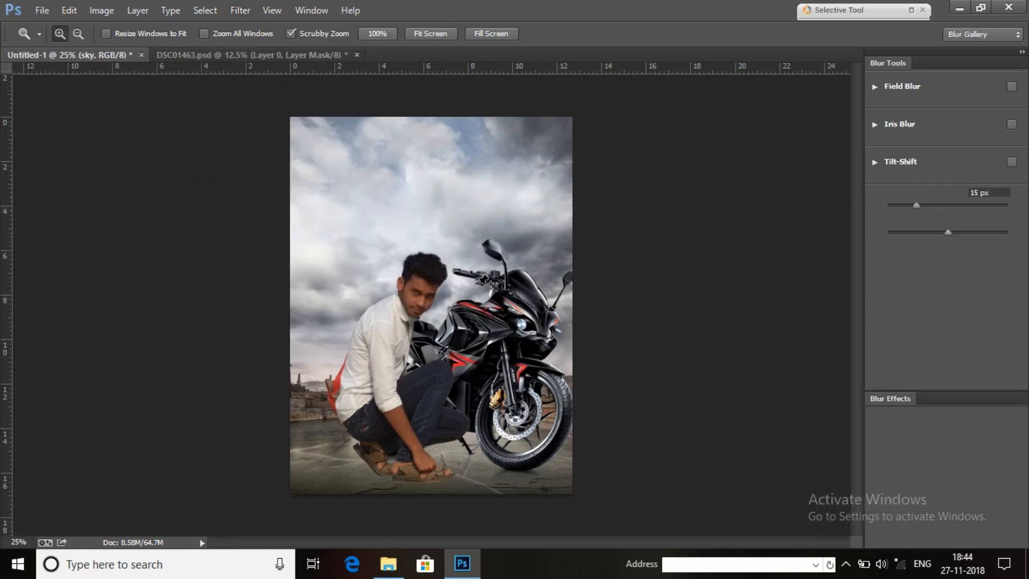
{"action": "left_click_drag", "start_coordinate": [443, 407], "coordinate": [439, 460]}
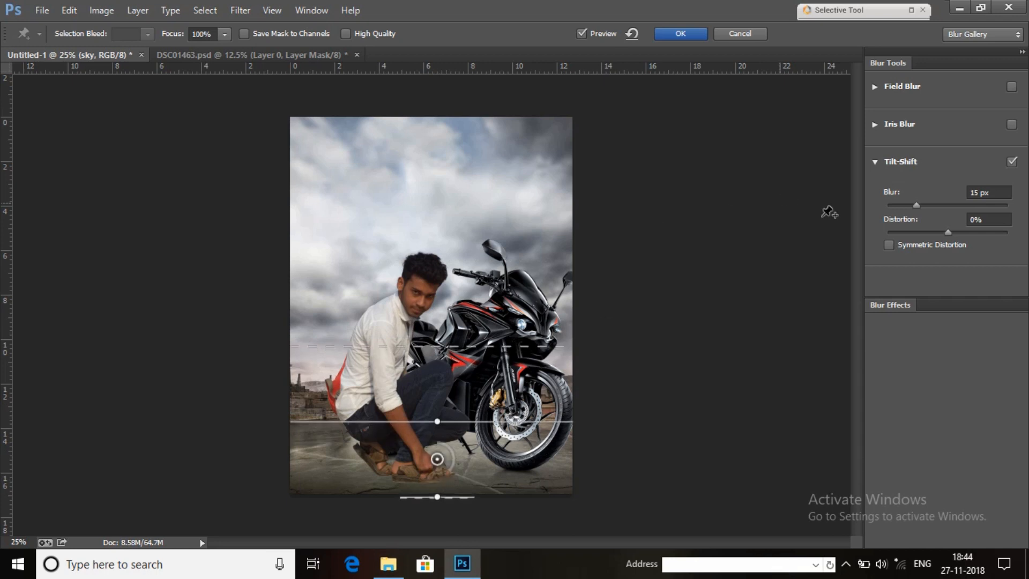
{"action": "left_click_drag", "start_coordinate": [917, 205], "coordinate": [912, 206]}
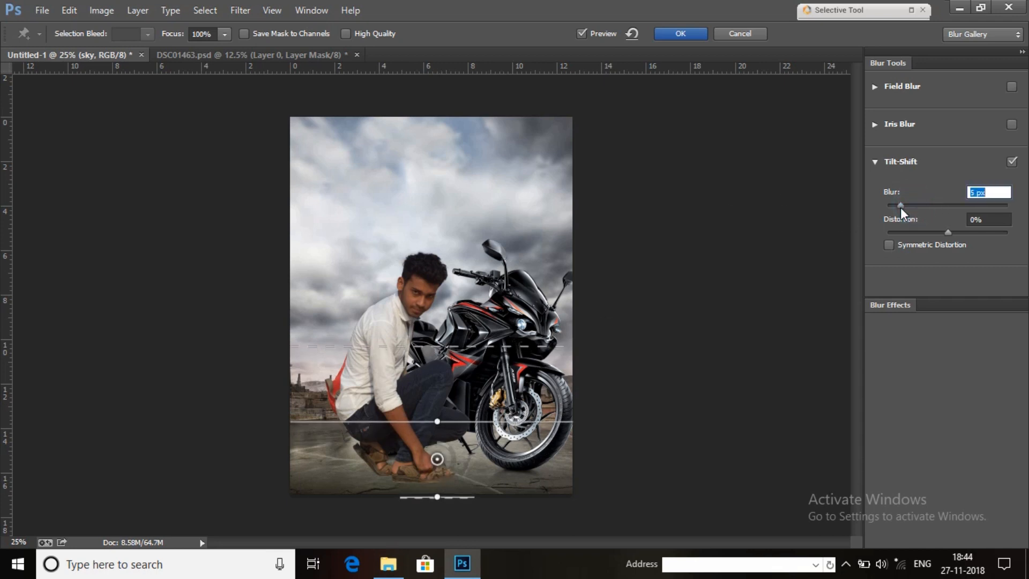
{"action": "left_click", "coordinate": [686, 38]}
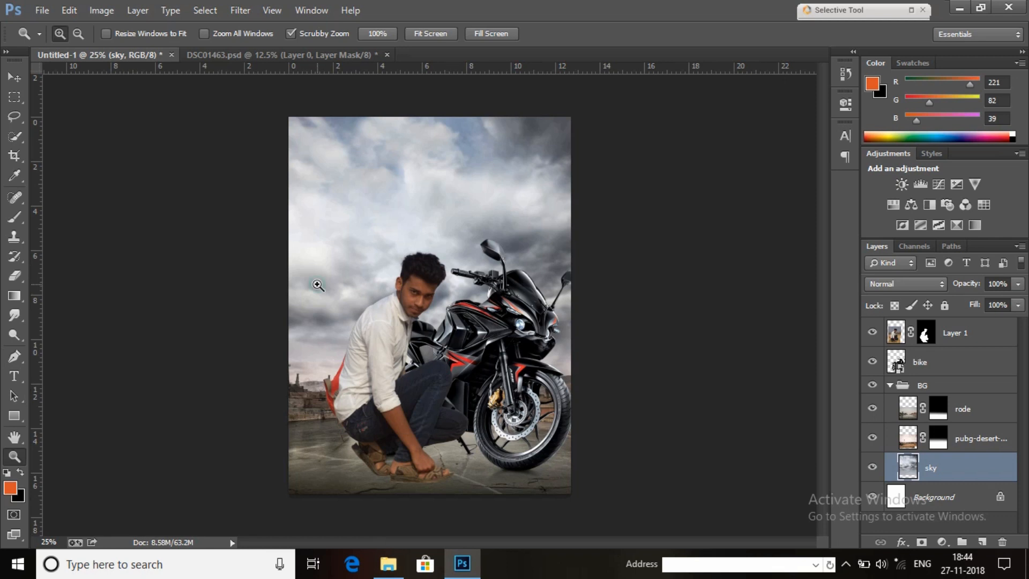
Collapse the BG group and rasterize the bike layer
{"action": "right_click", "coordinate": [502, 208]}
{"action": "key", "text": "Escape"}
{"action": "left_click", "coordinate": [889, 386]}
{"action": "left_click", "coordinate": [930, 363]}
{"action": "right_click", "coordinate": [931, 363]}
{"action": "left_click", "coordinate": [765, 227]}
Apply the layer mask of Layer 1 permanently to the man's cutout
{"action": "left_click", "coordinate": [963, 334]}
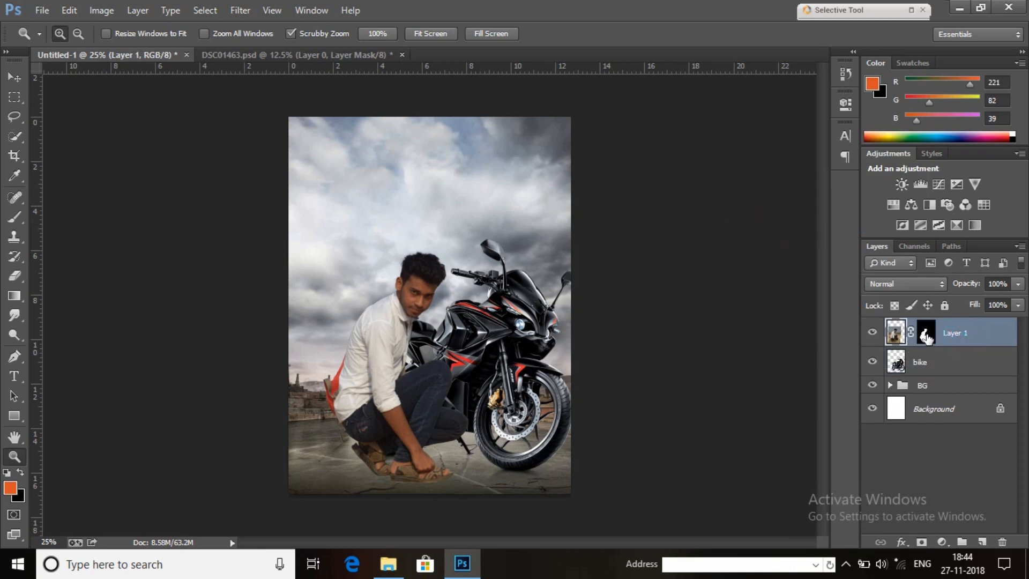
{"action": "left_click", "coordinate": [926, 334]}
{"action": "right_click", "coordinate": [926, 334]}
{"action": "left_click", "coordinate": [934, 383]}
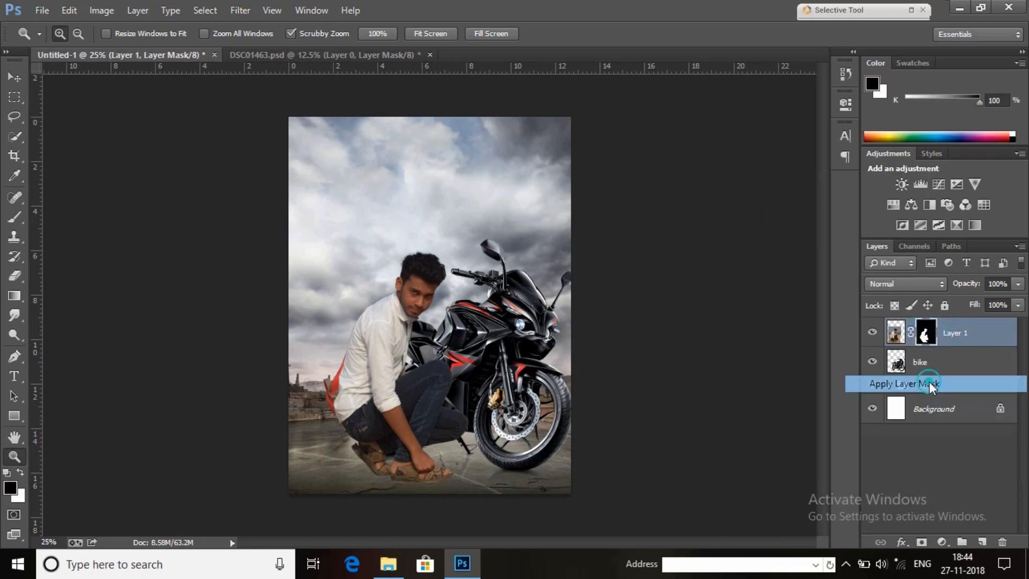
Apply a Selective Color adjustment to Layer 1 with the Black value of the Reds at -29%
{"action": "left_click", "coordinate": [101, 10]}
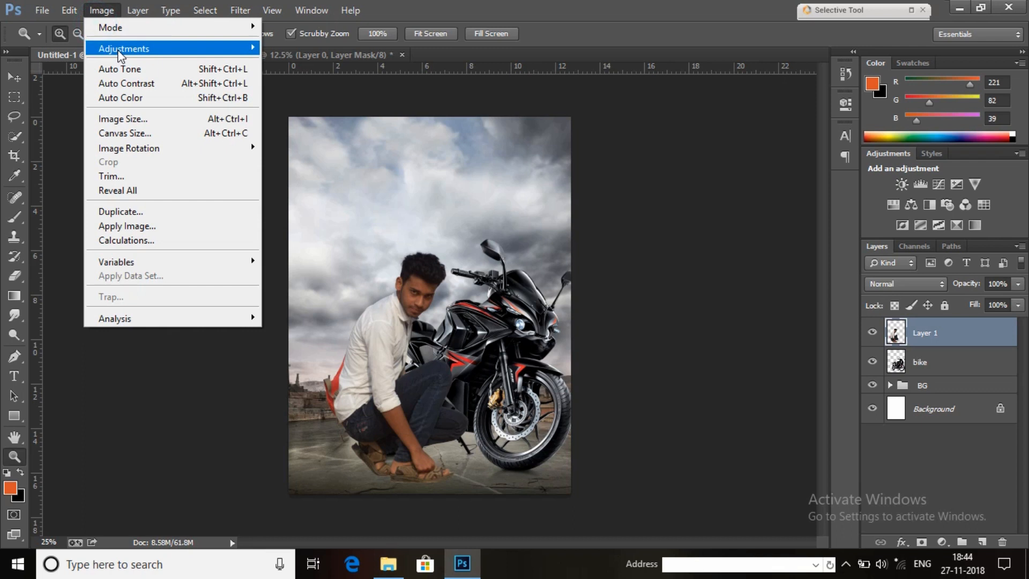
{"action": "mouse_move", "coordinate": [124, 49]}
{"action": "left_click", "coordinate": [360, 277]}
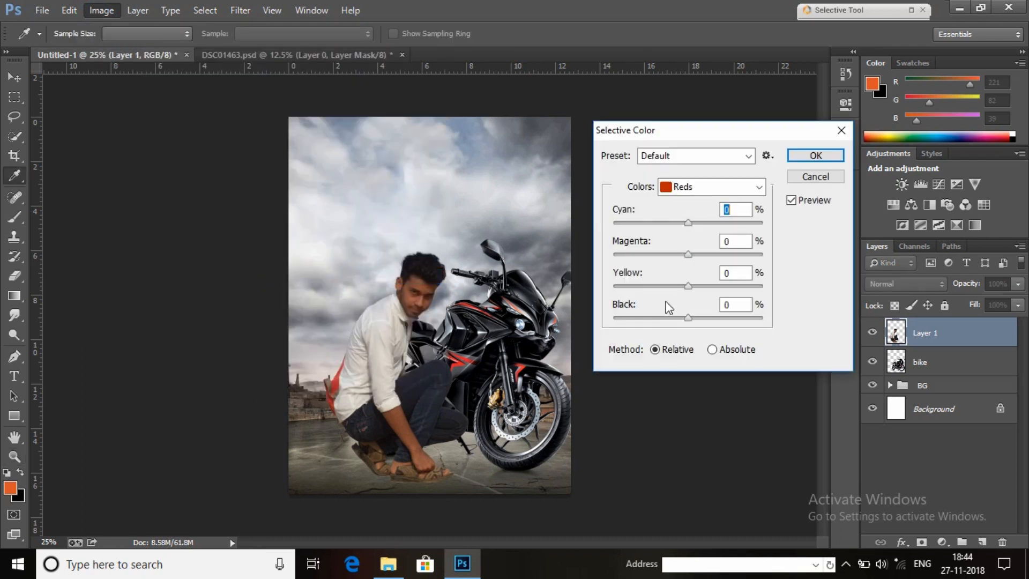
{"action": "left_click_drag", "start_coordinate": [688, 320], "coordinate": [666, 322]}
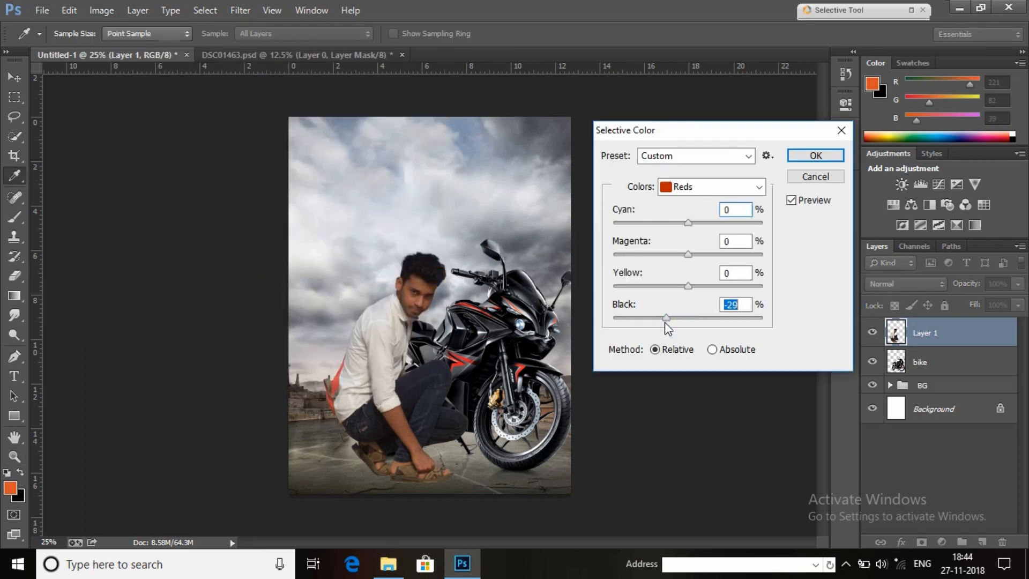
{"action": "left_click", "coordinate": [816, 156]}
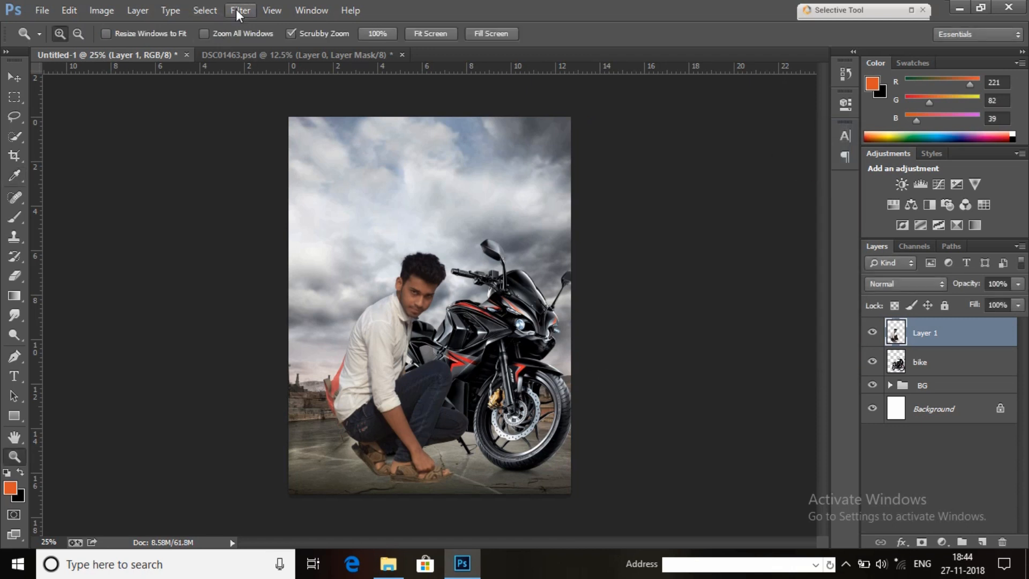
Apply the Camera Raw Filter to Layer 1 with Clarity +39, Blacks +21 and Luminance noise reduction 20
{"action": "left_click", "coordinate": [239, 10]}
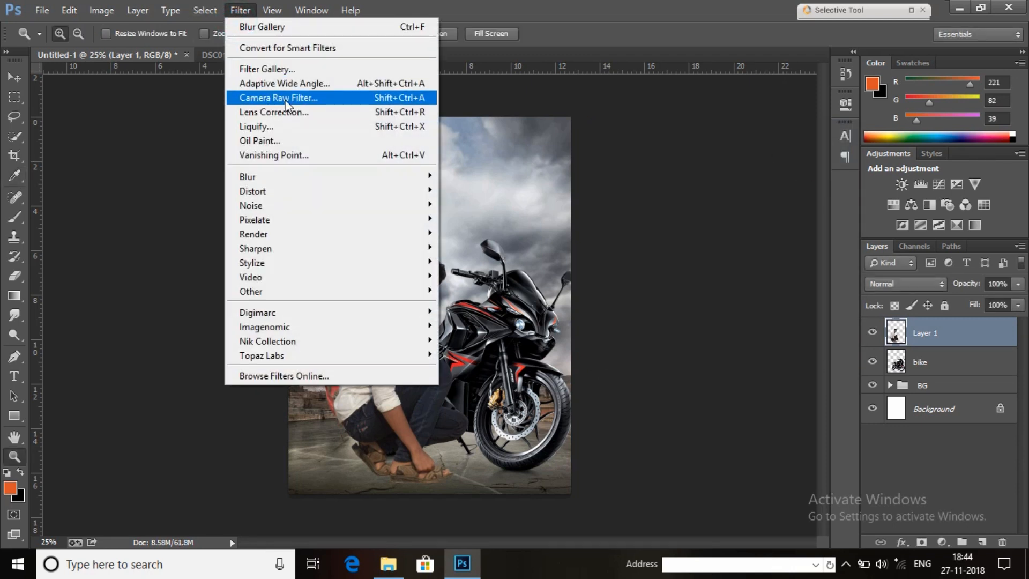
{"action": "left_click", "coordinate": [282, 98]}
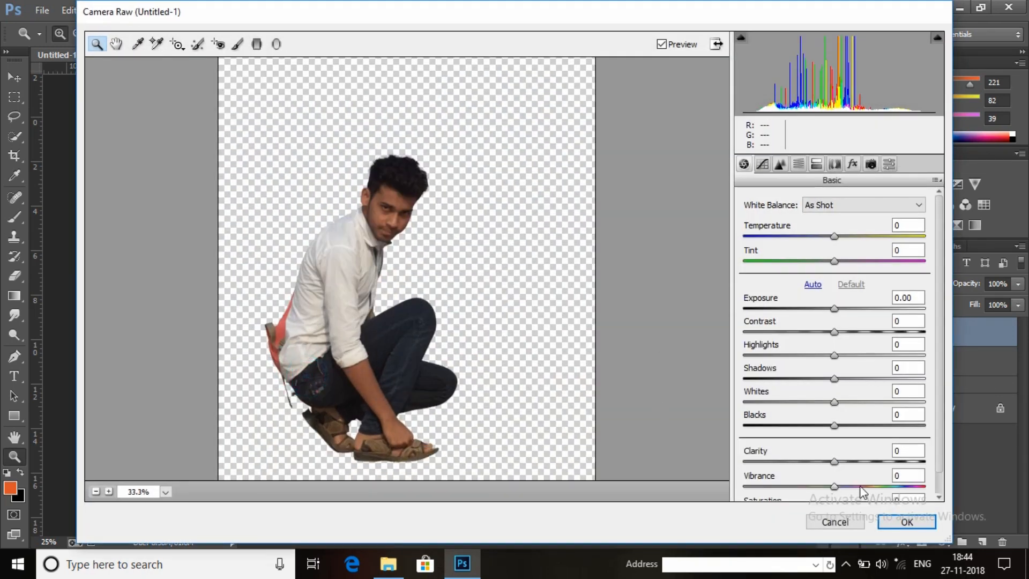
{"action": "left_click", "coordinate": [297, 258]}
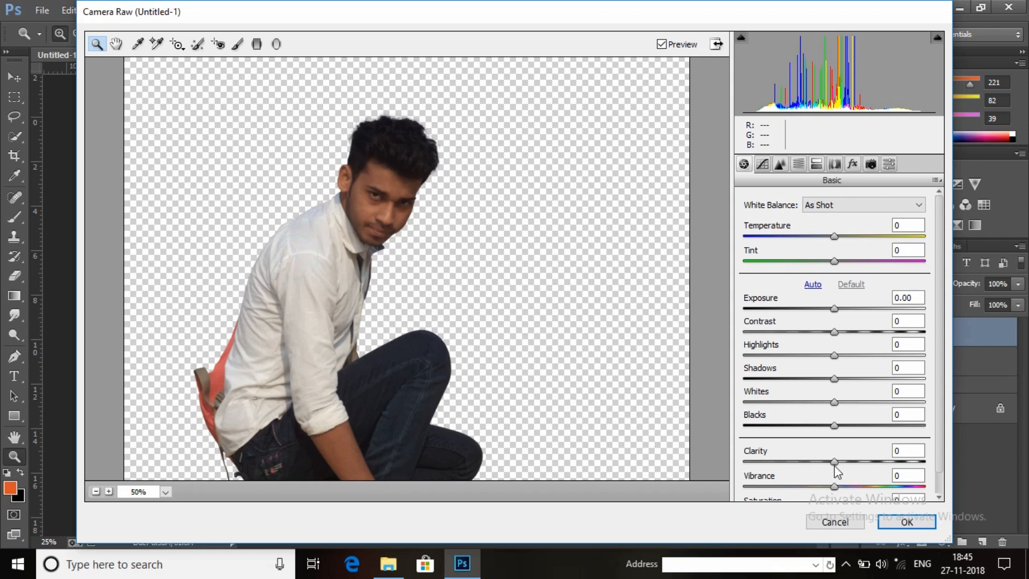
{"action": "mouse_move", "coordinate": [865, 468]}
{"action": "left_mouse_down"}
{"action": "mouse_move", "coordinate": [882, 479]}
{"action": "mouse_move", "coordinate": [869, 462]}
{"action": "left_mouse_up"}
{"action": "left_click_drag", "start_coordinate": [834, 425], "coordinate": [853, 429]}
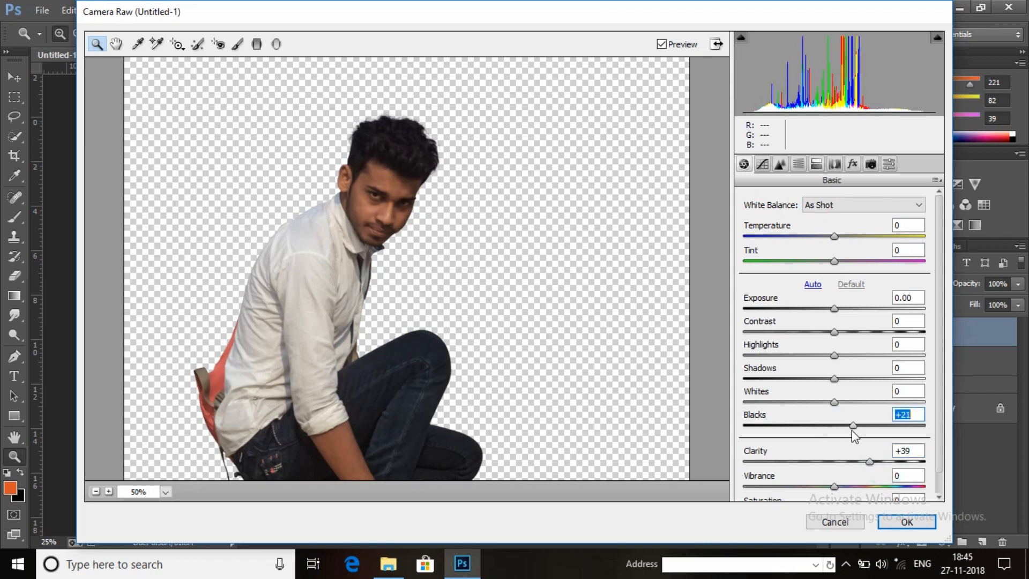
{"action": "left_click", "coordinate": [780, 164]}
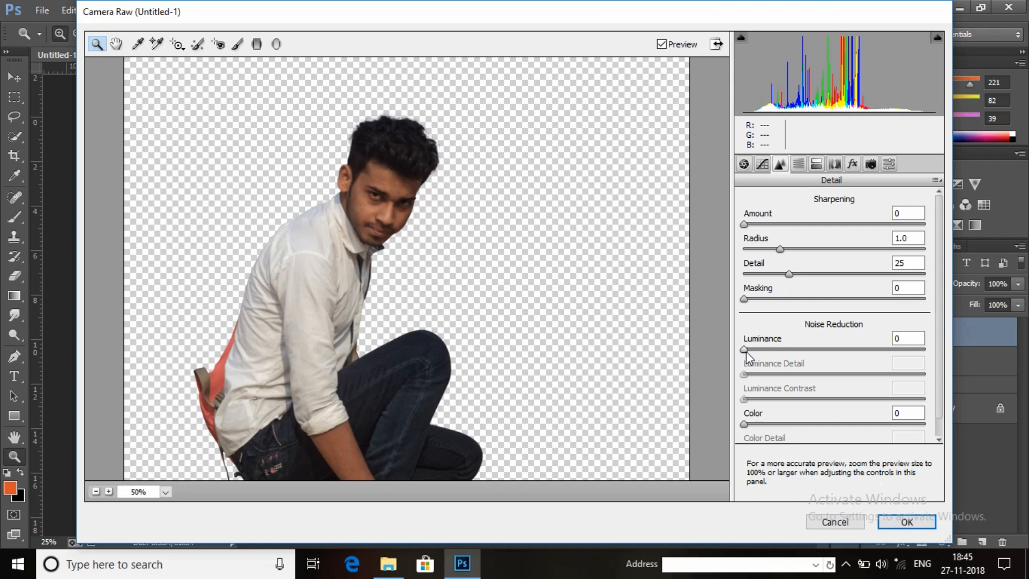
{"action": "left_click_drag", "start_coordinate": [753, 355], "coordinate": [775, 366]}
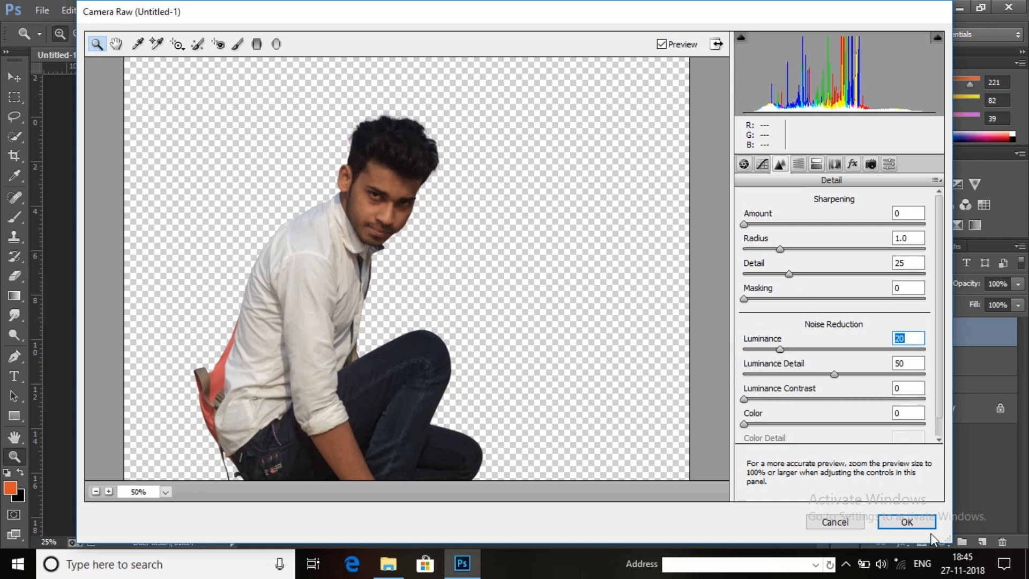
{"action": "left_click", "coordinate": [911, 523]}
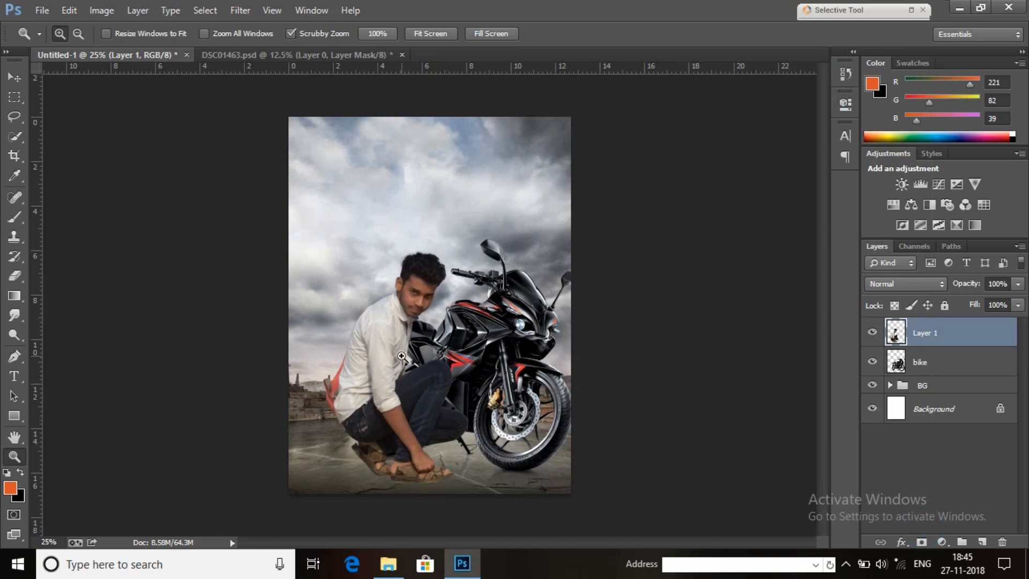
Add a new empty layer directly above the bike layer, beneath the man
{"action": "left_click", "coordinate": [402, 356]}
{"action": "left_click", "coordinate": [403, 354]}
{"action": "right_click", "coordinate": [438, 298]}
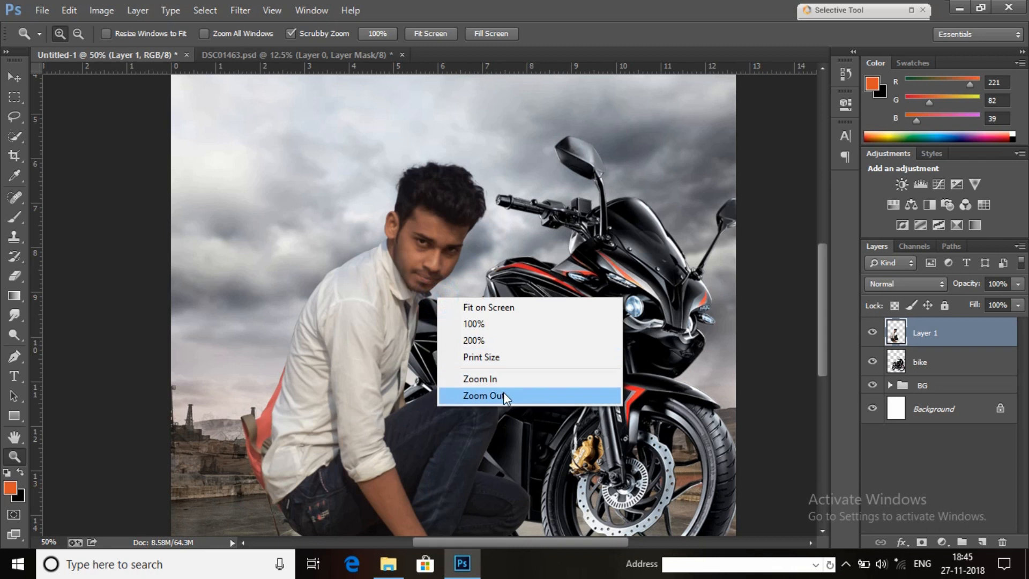
{"action": "left_click", "coordinate": [503, 394]}
{"action": "right_click", "coordinate": [328, 281]}
{"action": "left_click", "coordinate": [387, 379]}
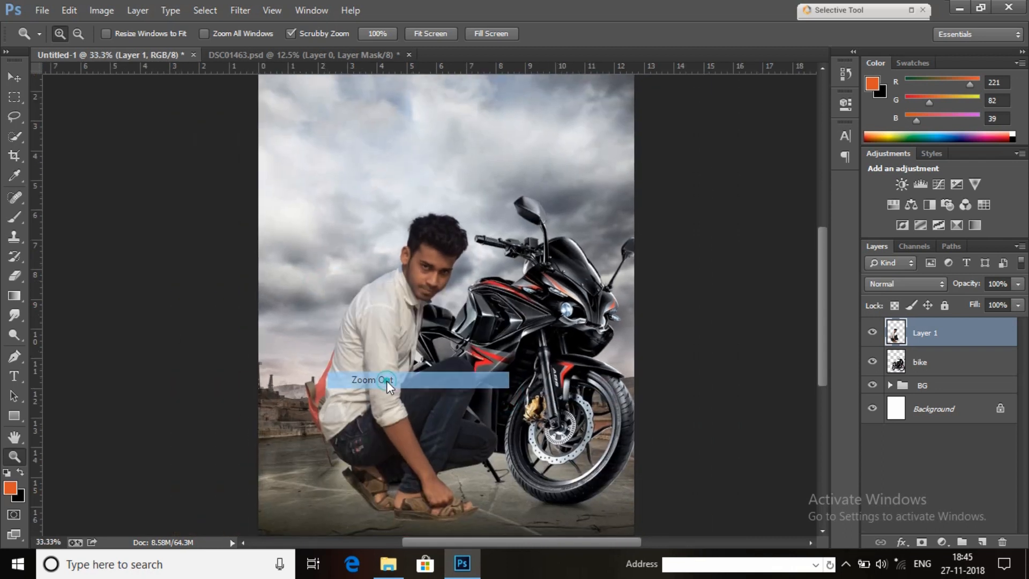
{"action": "left_click", "coordinate": [464, 432]}
{"action": "left_click", "coordinate": [373, 501]}
{"action": "left_click", "coordinate": [373, 500]}
{"action": "left_click_drag", "start_coordinate": [538, 502], "coordinate": [556, 376]}
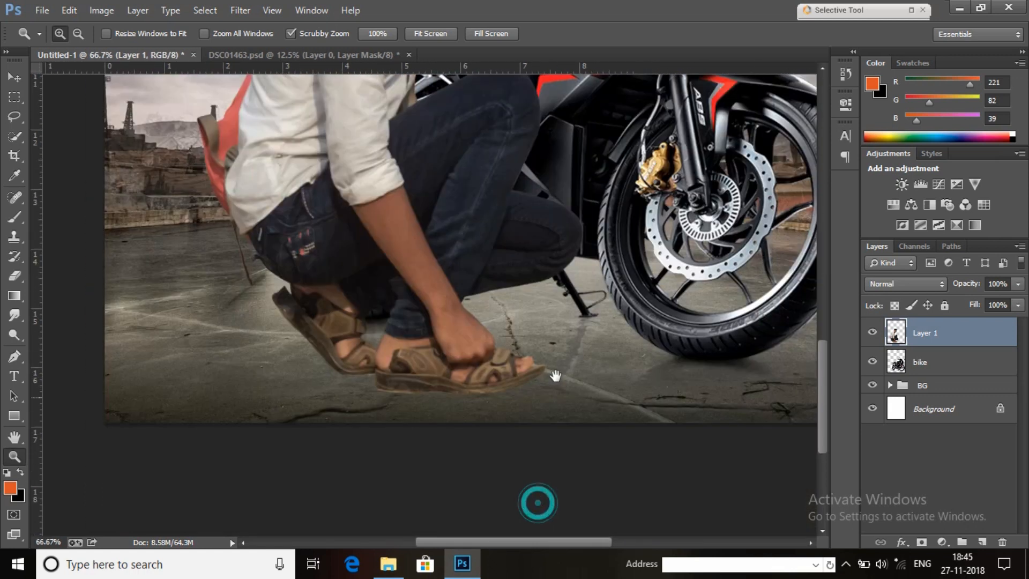
{"action": "left_click", "coordinate": [454, 379]}
{"action": "left_click", "coordinate": [956, 362]}
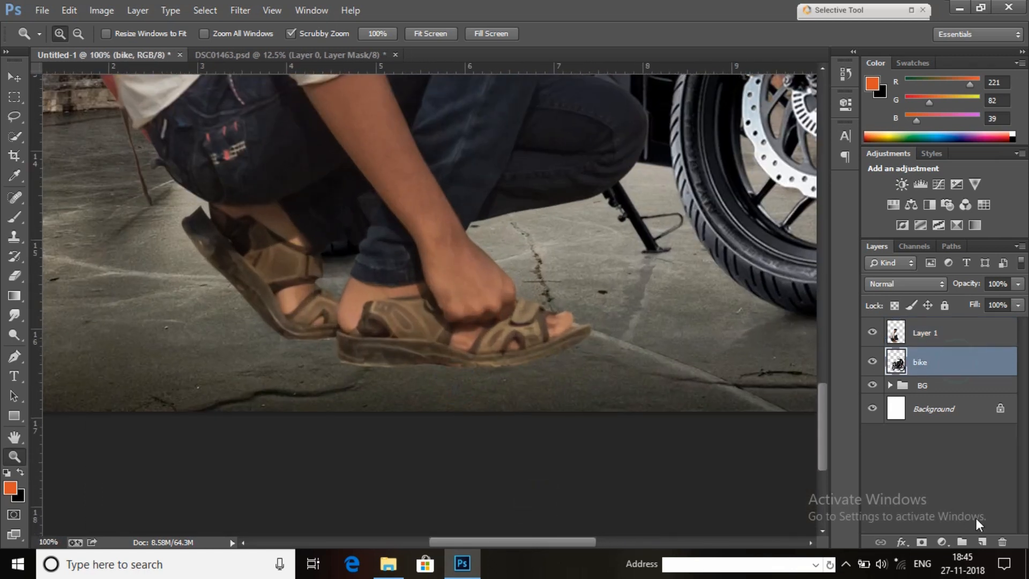
{"action": "left_click", "coordinate": [981, 542]}
Paint a thin black contact shadow along the soles of both sandals on Layer 2, using a brush of about 15 px
{"action": "left_click", "coordinate": [172, 351]}
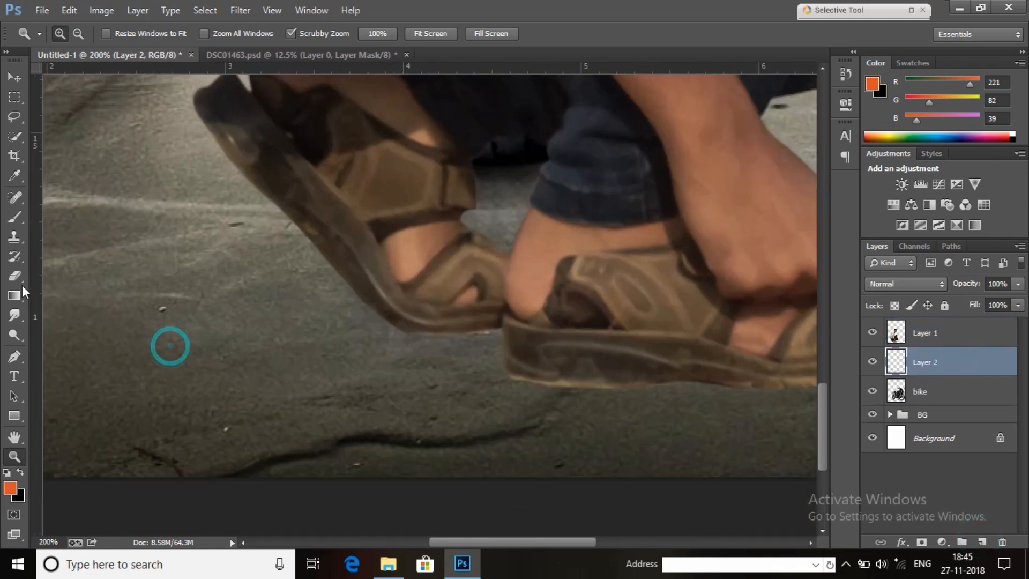
{"action": "left_click", "coordinate": [21, 472]}
{"action": "left_click", "coordinate": [15, 217]}
{"action": "left_click_drag", "start_coordinate": [425, 383], "coordinate": [315, 371]}
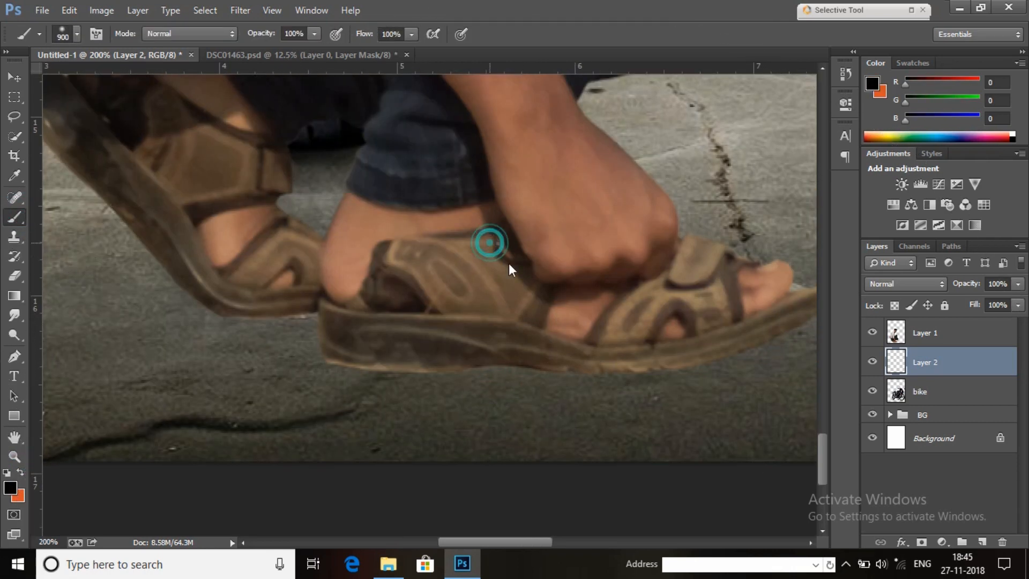
{"action": "right_click", "coordinate": [496, 242]}
{"action": "left_click", "coordinate": [605, 278]}
{"action": "key", "text": "Return"}
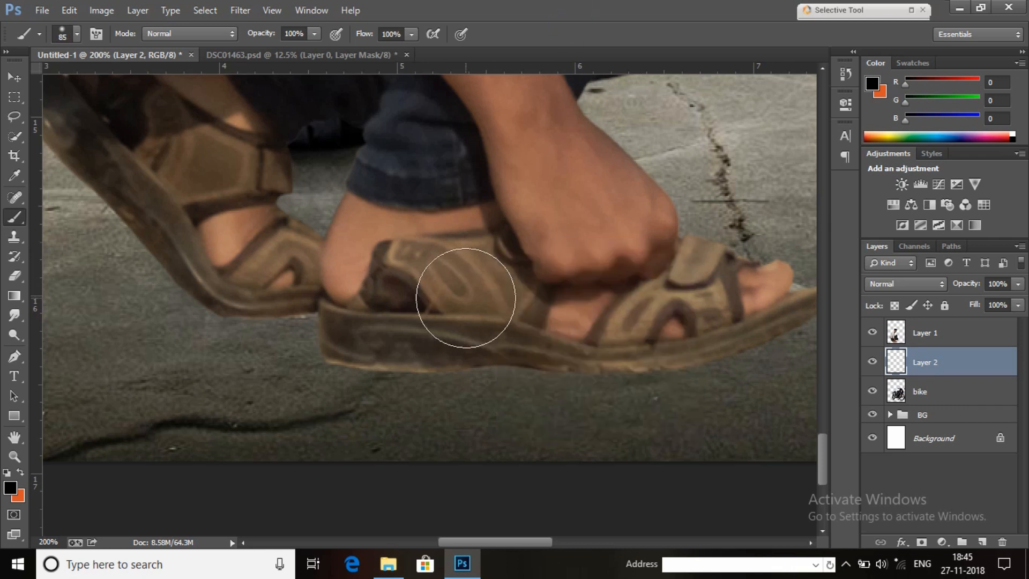
{"action": "key", "text": "bracketleft"}
{"action": "key", "text": "bracketleft"}
{"action": "key", "text": "bracketleft"}
{"action": "key", "text": "bracketleft"}
{"action": "key", "text": "bracketleft"}
{"action": "key", "text": "bracketleft"}
{"action": "key", "text": "bracketleft"}
{"action": "key", "text": "bracketleft"}
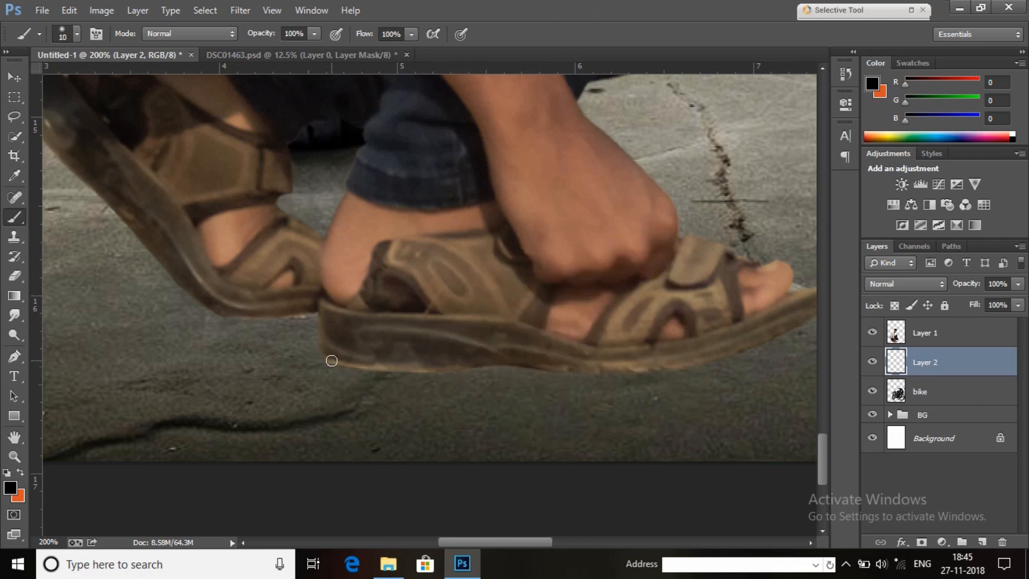
{"action": "mouse_move", "coordinate": [332, 360]}
{"action": "left_mouse_down"}
{"action": "mouse_move", "coordinate": [526, 361]}
{"action": "mouse_move", "coordinate": [551, 383]}
{"action": "mouse_move", "coordinate": [565, 361]}
{"action": "mouse_move", "coordinate": [678, 359]}
{"action": "mouse_move", "coordinate": [823, 309]}
{"action": "left_mouse_up"}
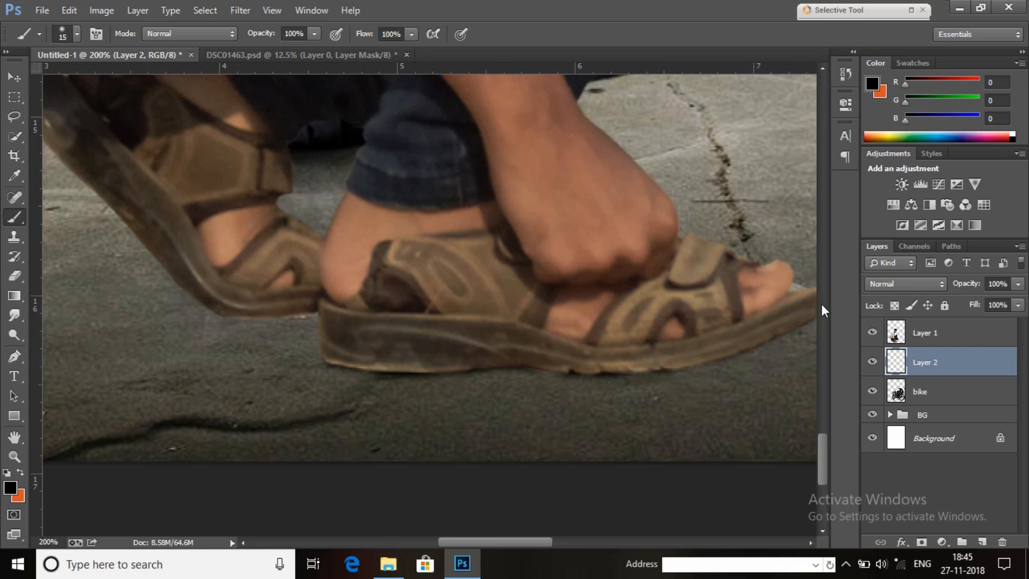
{"action": "left_click_drag", "start_coordinate": [318, 308], "coordinate": [300, 309]}
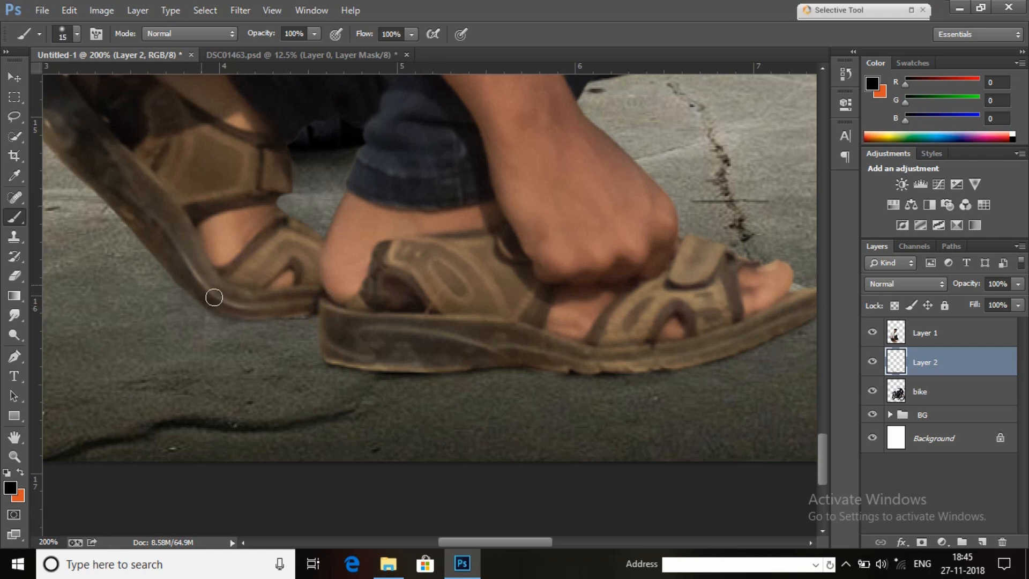
{"action": "left_click_drag", "start_coordinate": [326, 322], "coordinate": [321, 343]}
{"action": "mouse_move", "coordinate": [297, 307]}
{"action": "left_mouse_down"}
{"action": "mouse_move", "coordinate": [246, 313]}
{"action": "mouse_move", "coordinate": [207, 297]}
{"action": "mouse_move", "coordinate": [171, 263]}
{"action": "left_mouse_up"}
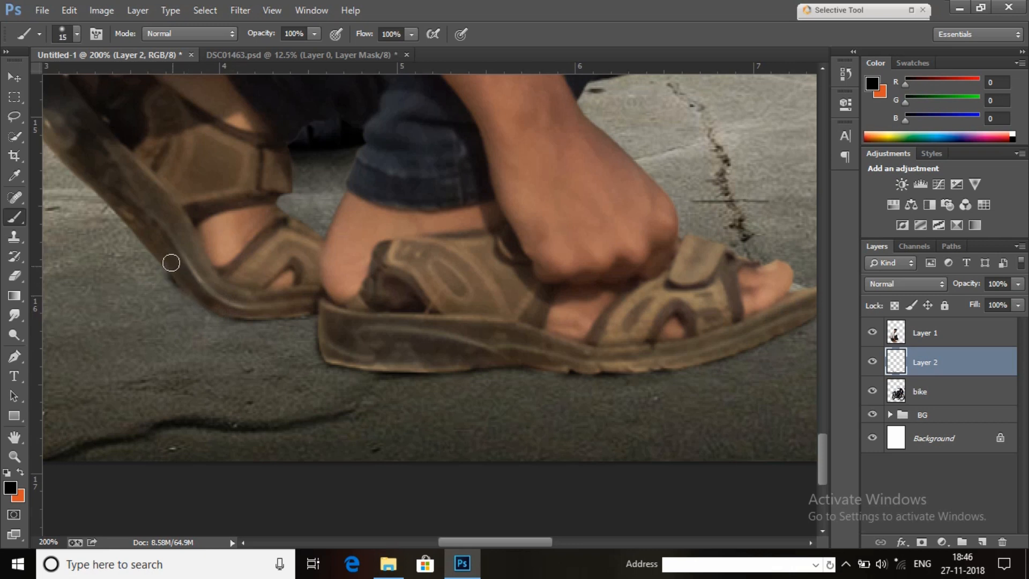
Add another empty layer above Layer 2 for a wider ground shadow
{"action": "left_click", "coordinate": [18, 457]}
{"action": "right_click", "coordinate": [323, 317]}
{"action": "left_click", "coordinate": [340, 326]}
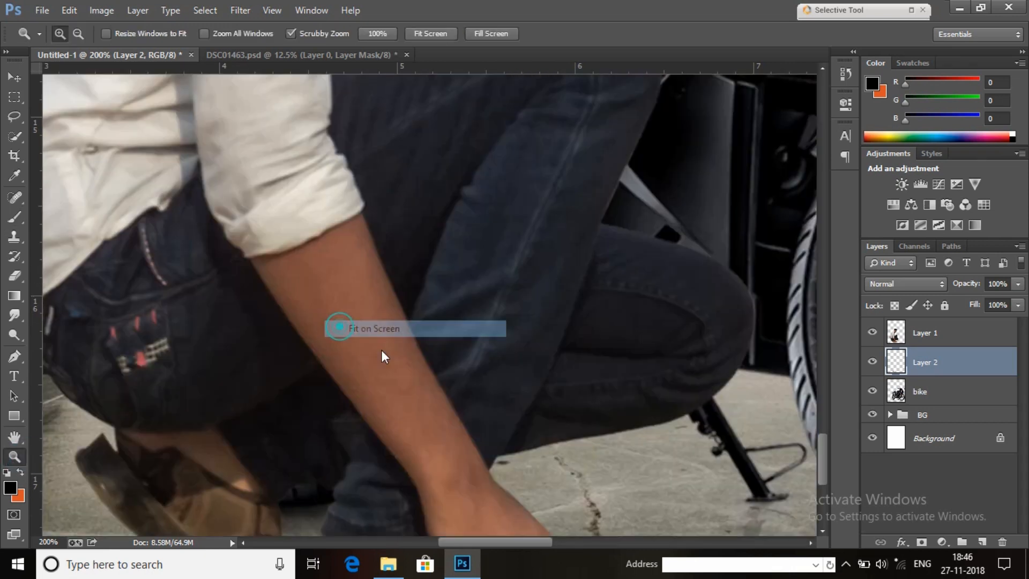
{"action": "left_click", "coordinate": [413, 482]}
{"action": "left_click", "coordinate": [414, 509]}
{"action": "left_click", "coordinate": [864, 361]}
{"action": "left_click_drag", "start_coordinate": [576, 521], "coordinate": [563, 415]}
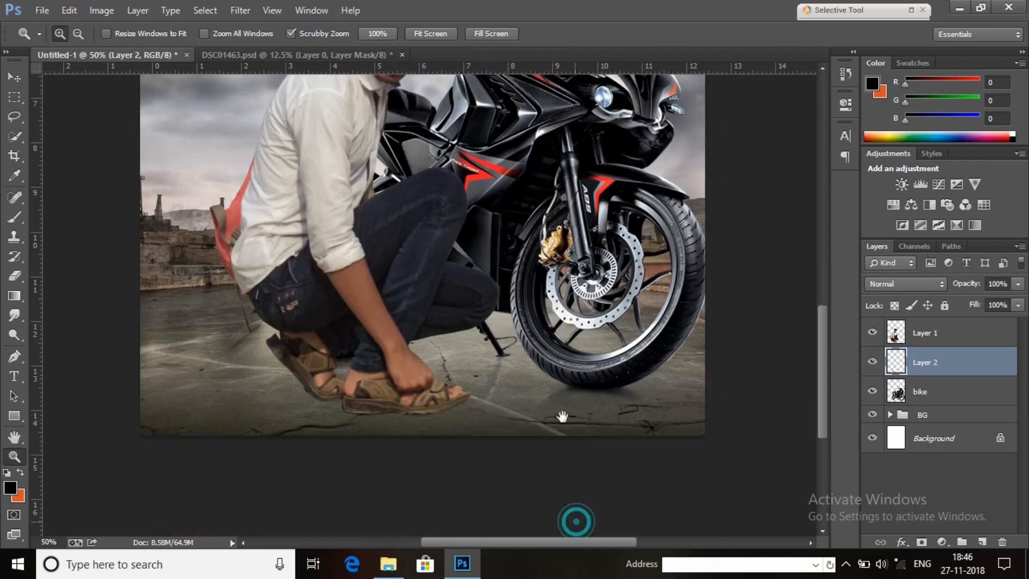
{"action": "left_click", "coordinate": [982, 542]}
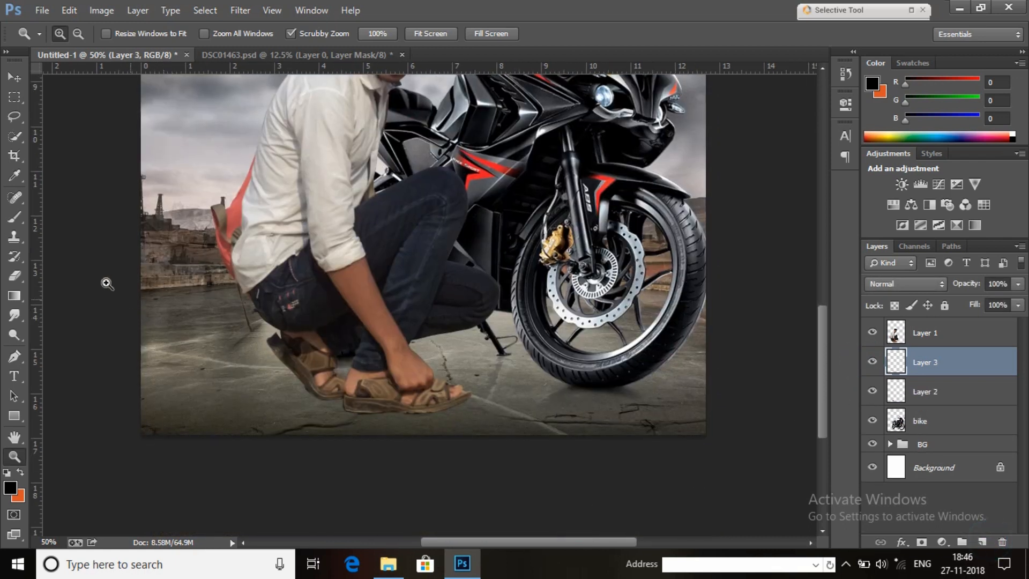
Paint a soft black shadow on the ground around the man's feet and the bike with a 250 px brush at 8% opacity
{"action": "left_click", "coordinate": [14, 217]}
{"action": "key", "text": "bracketright"}
{"action": "key", "text": "bracketright"}
{"action": "key", "text": "bracketright"}
{"action": "key", "text": "bracketright"}
{"action": "key", "text": "bracketright"}
{"action": "key", "text": "bracketright"}
{"action": "key", "text": "bracketright"}
{"action": "key", "text": "bracketright"}
{"action": "key", "text": "bracketright"}
{"action": "key", "text": "bracketright"}
{"action": "key", "text": "bracketright"}
{"action": "key", "text": "bracketright"}
{"action": "key", "text": "bracketright"}
{"action": "left_click_drag", "start_coordinate": [274, 35], "coordinate": [214, 48]}
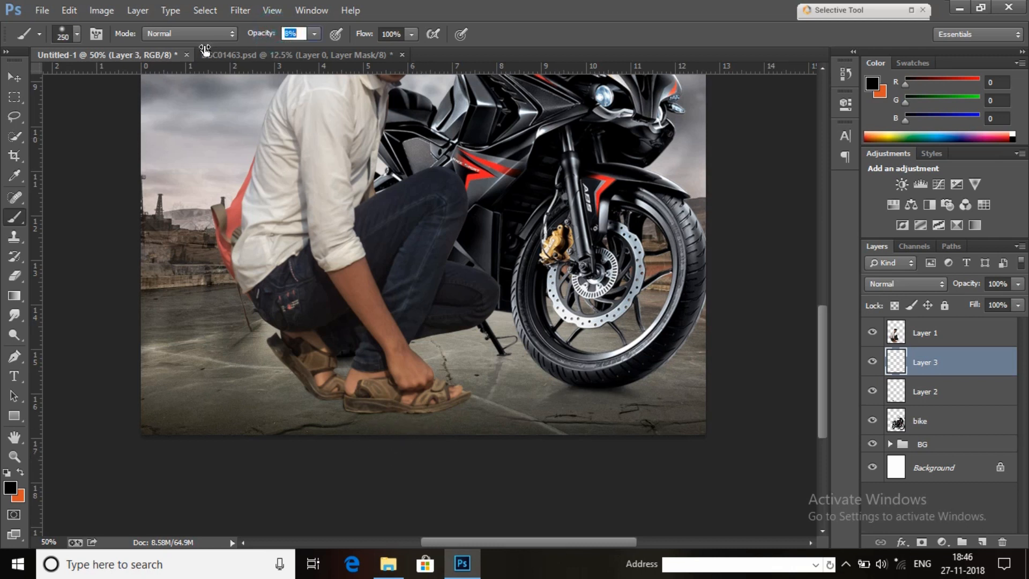
{"action": "mouse_move", "coordinate": [411, 430]}
{"action": "left_mouse_down"}
{"action": "mouse_move", "coordinate": [452, 425]}
{"action": "mouse_move", "coordinate": [362, 423]}
{"action": "mouse_move", "coordinate": [294, 394]}
{"action": "mouse_move", "coordinate": [264, 367]}
{"action": "mouse_move", "coordinate": [260, 414]}
{"action": "mouse_move", "coordinate": [321, 421]}
{"action": "mouse_move", "coordinate": [216, 453]}
{"action": "mouse_move", "coordinate": [454, 441]}
{"action": "mouse_move", "coordinate": [484, 373]}
{"action": "mouse_move", "coordinate": [463, 356]}
{"action": "mouse_move", "coordinate": [558, 407]}
{"action": "mouse_move", "coordinate": [636, 409]}
{"action": "left_mouse_up"}
{"action": "mouse_move", "coordinate": [280, 376]}
{"action": "left_mouse_down"}
{"action": "mouse_move", "coordinate": [306, 392]}
{"action": "mouse_move", "coordinate": [335, 420]}
{"action": "mouse_move", "coordinate": [360, 421]}
{"action": "mouse_move", "coordinate": [338, 434]}
{"action": "mouse_move", "coordinate": [449, 423]}
{"action": "mouse_move", "coordinate": [510, 395]}
{"action": "left_mouse_up"}
{"action": "mouse_move", "coordinate": [499, 353]}
{"action": "left_mouse_down"}
{"action": "mouse_move", "coordinate": [562, 397]}
{"action": "mouse_move", "coordinate": [572, 432]}
{"action": "left_mouse_up"}
{"action": "left_click", "coordinate": [473, 448]}
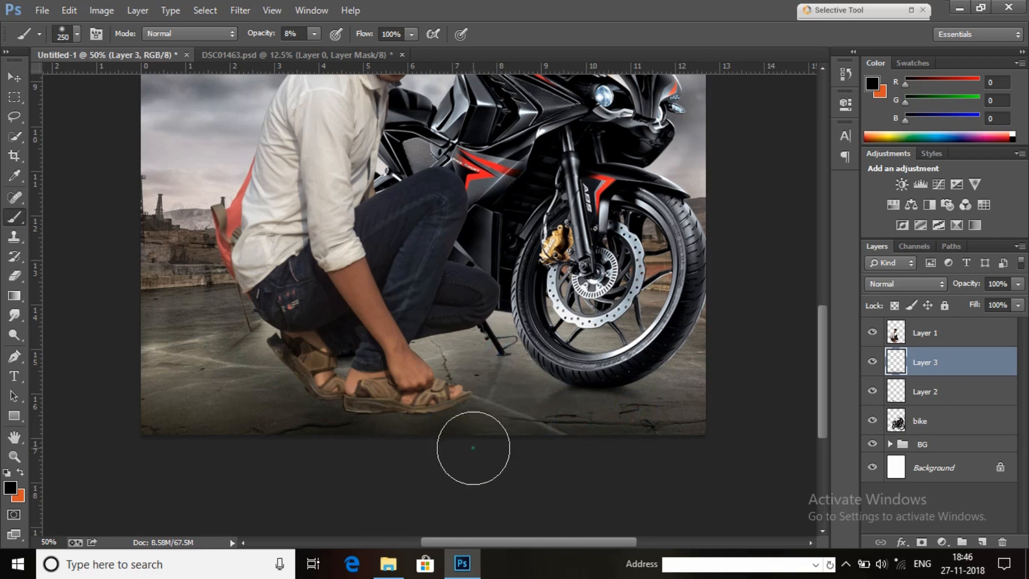
Open the man's layer (Layer 1) in the Camera Raw Filter and lower the saturation of Reds to -37
{"action": "left_click", "coordinate": [15, 456]}
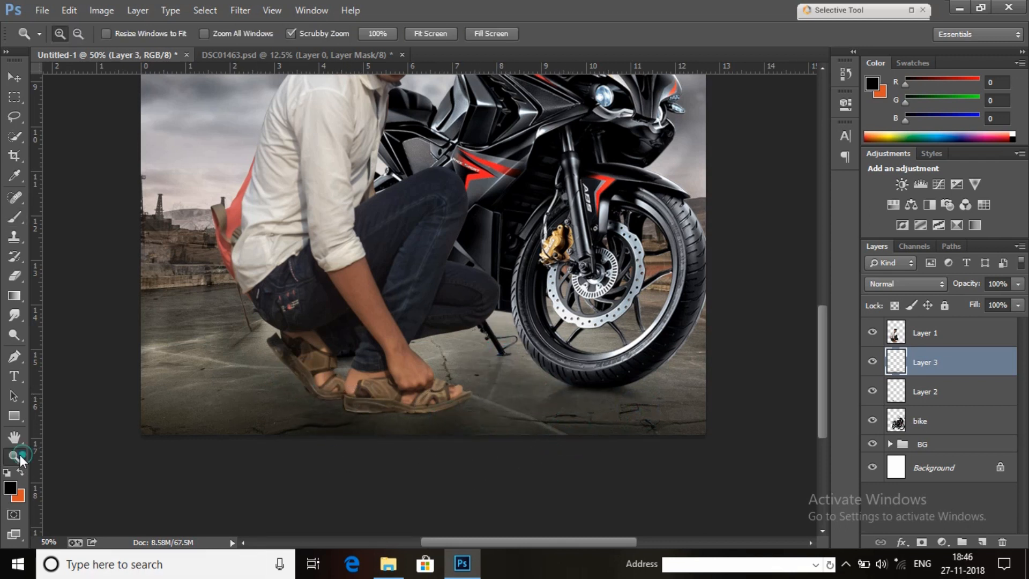
{"action": "right_click", "coordinate": [356, 334]}
{"action": "left_click", "coordinate": [386, 343]}
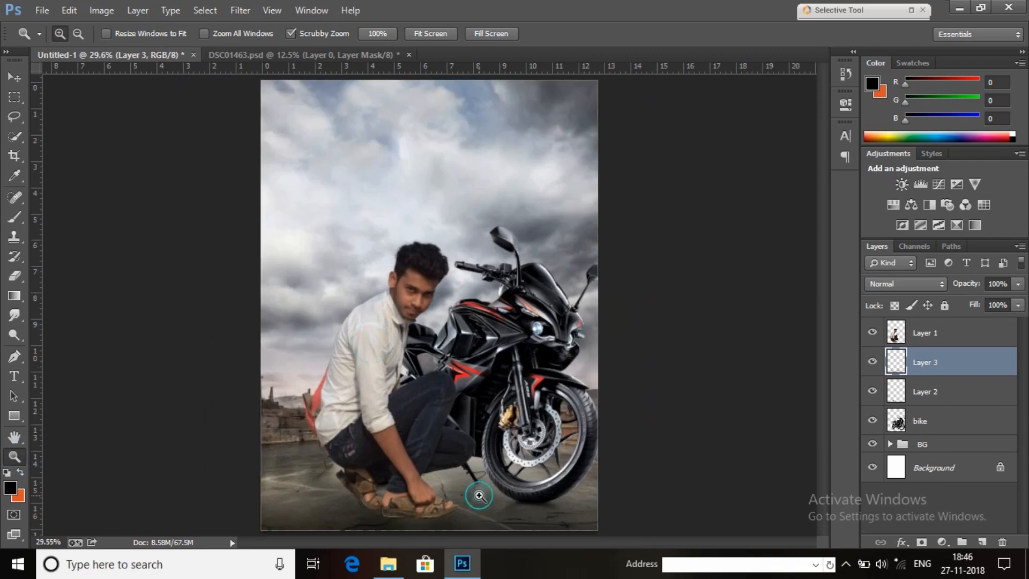
{"action": "right_click", "coordinate": [432, 384]}
{"action": "left_click", "coordinate": [491, 483]}
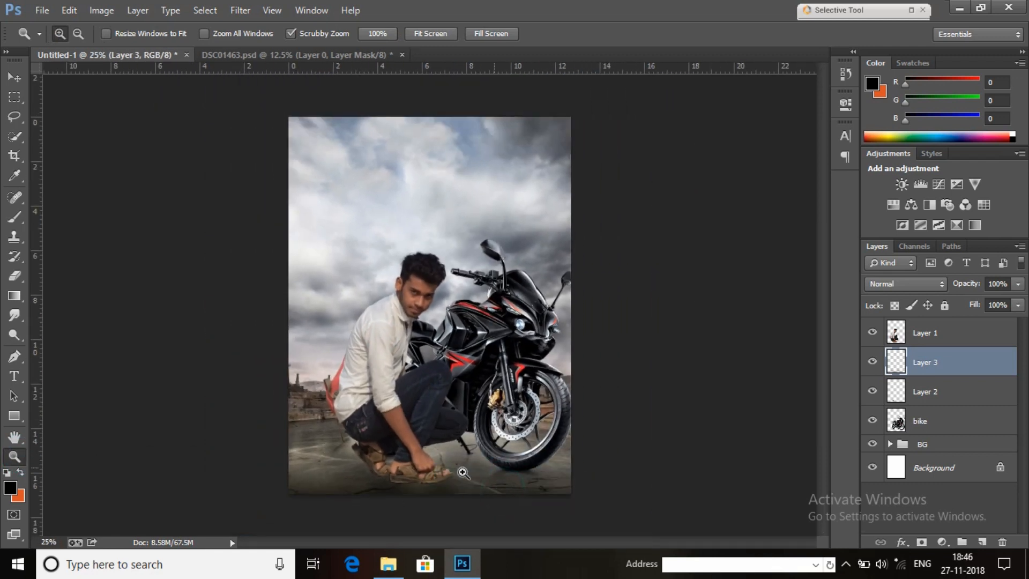
{"action": "left_click", "coordinate": [925, 333]}
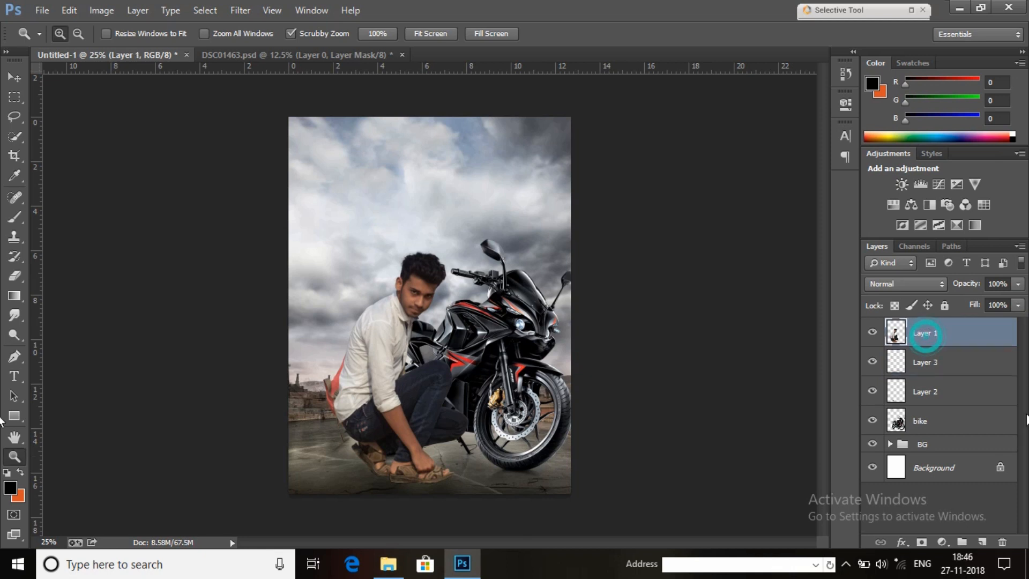
{"action": "left_click", "coordinate": [240, 11]}
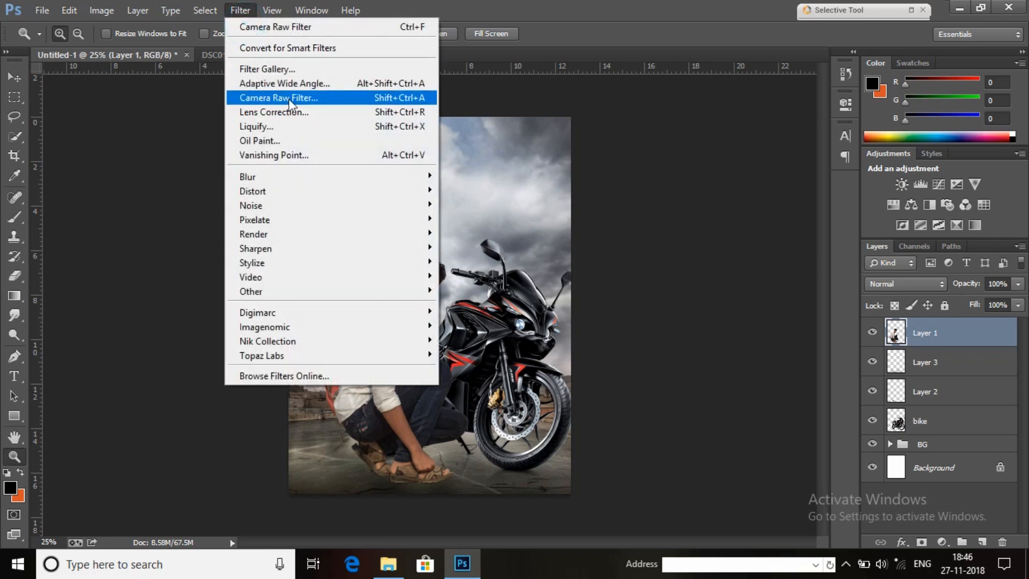
{"action": "left_click", "coordinate": [289, 99]}
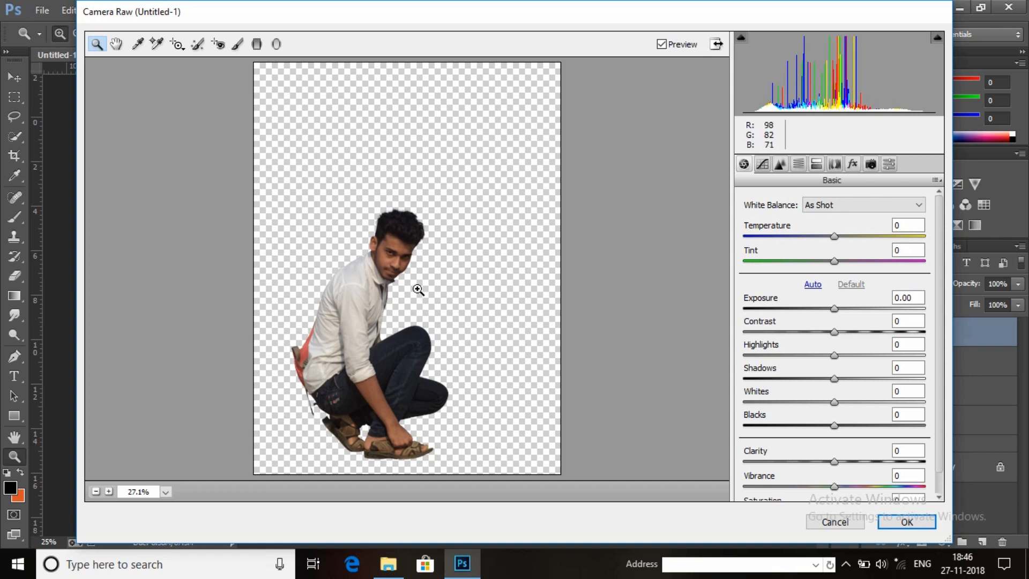
{"action": "left_click", "coordinate": [418, 290]}
{"action": "left_click", "coordinate": [403, 265]}
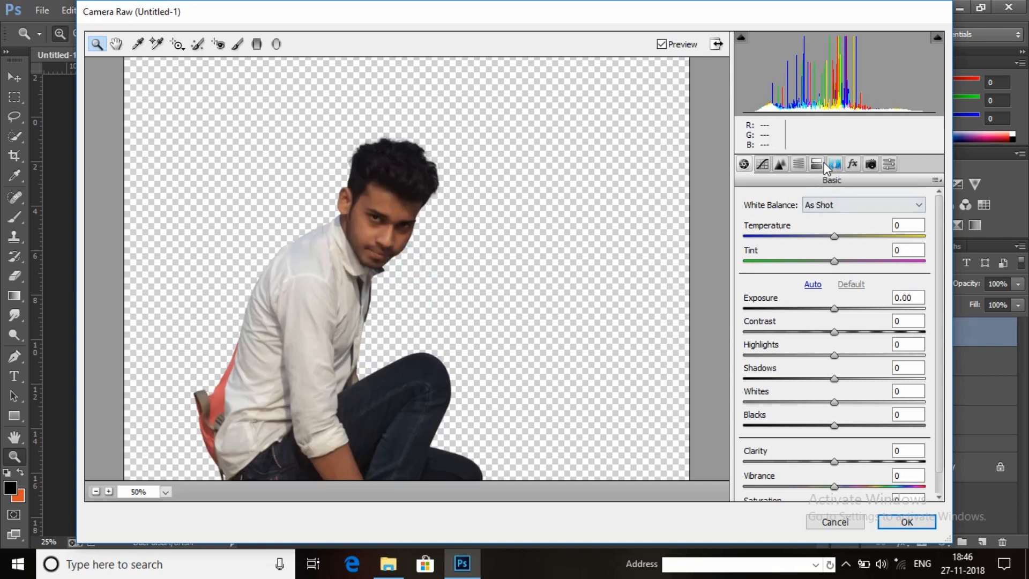
{"action": "left_click", "coordinate": [799, 163]}
{"action": "left_click_drag", "start_coordinate": [838, 271], "coordinate": [799, 266]}
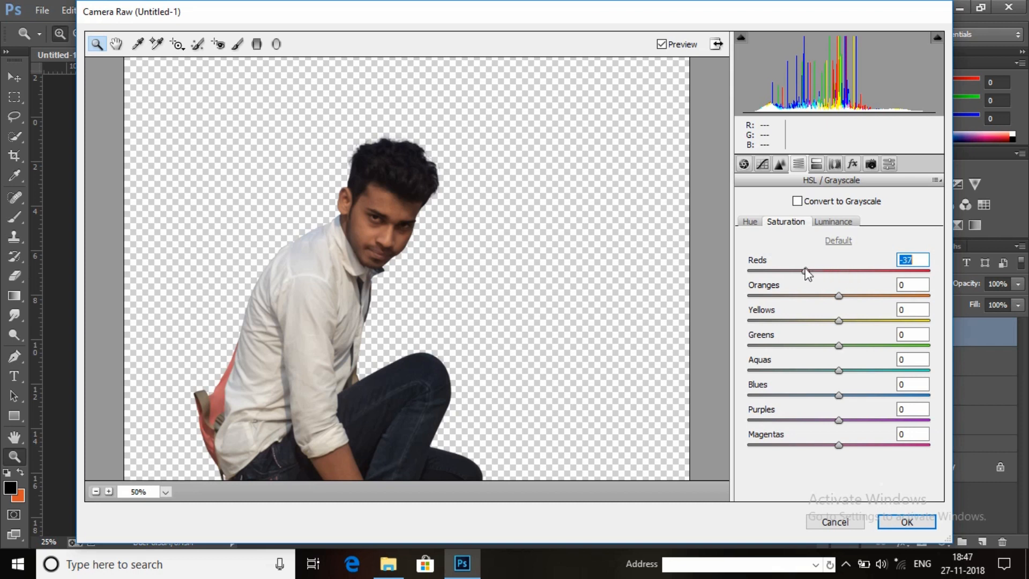
Raise the man's luminance to +84 for Reds and +33 for Oranges, and apply the filter
{"action": "left_click", "coordinate": [833, 222]}
{"action": "left_click_drag", "start_coordinate": [839, 271], "coordinate": [872, 303]}
{"action": "left_click", "coordinate": [915, 518]}
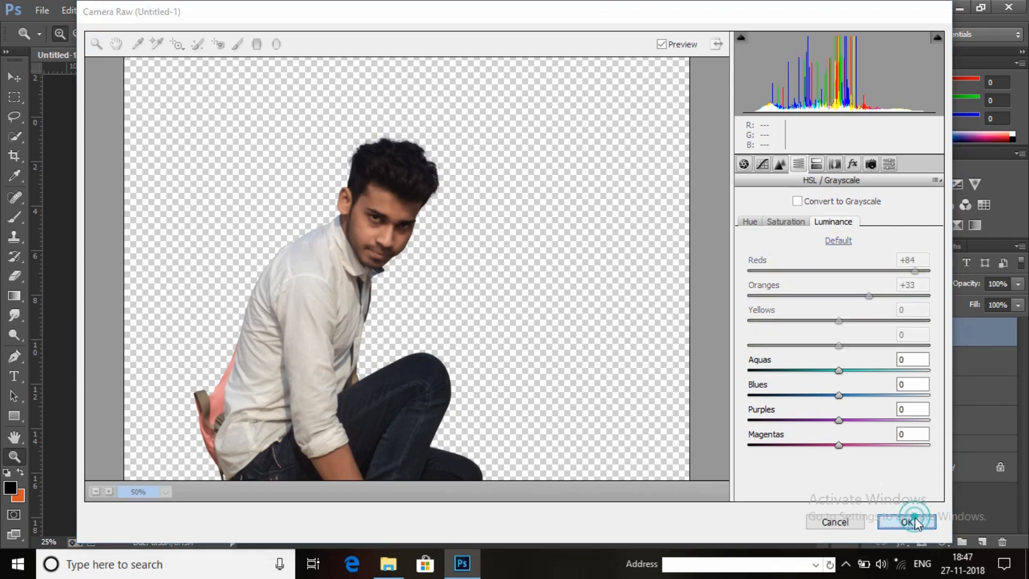
Apply the Camera Raw Filter to the bike layer with Clarity +28 and Luminance noise reduction 19
{"action": "left_click", "coordinate": [448, 364]}
{"action": "right_click", "coordinate": [471, 308]}
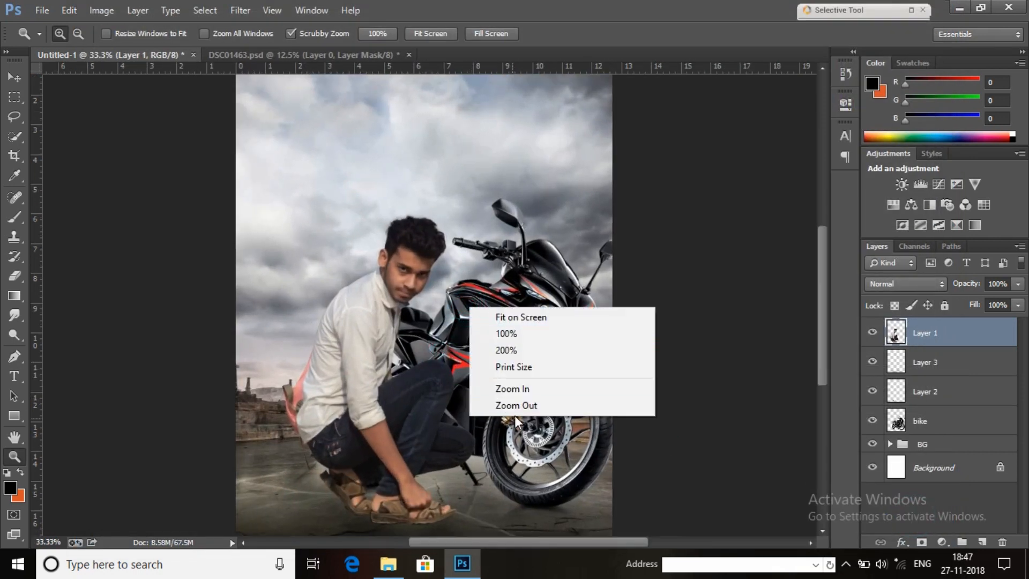
{"action": "left_click", "coordinate": [512, 406]}
{"action": "left_click", "coordinate": [917, 426]}
{"action": "left_click", "coordinate": [241, 10]}
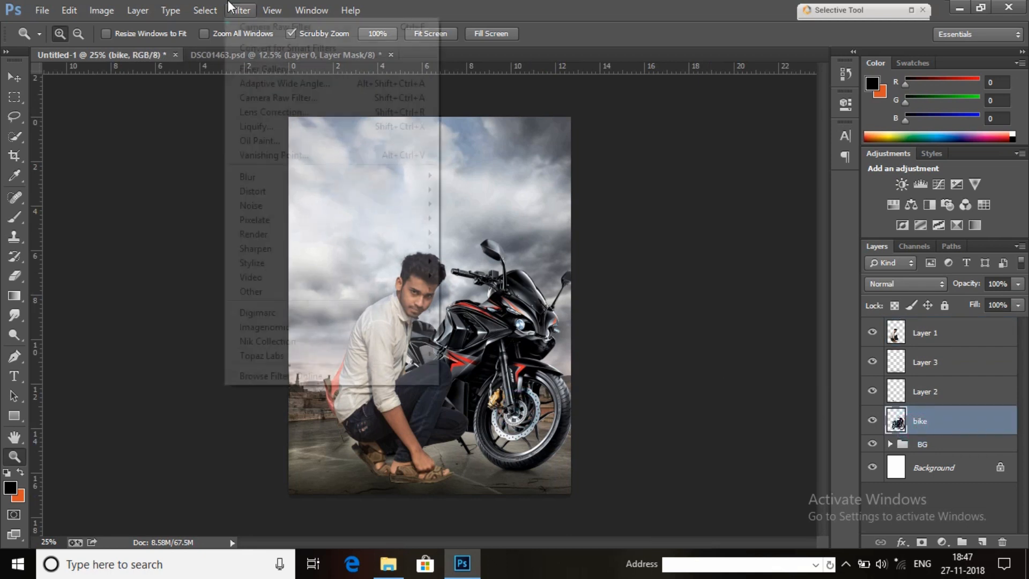
{"action": "left_click", "coordinate": [284, 101]}
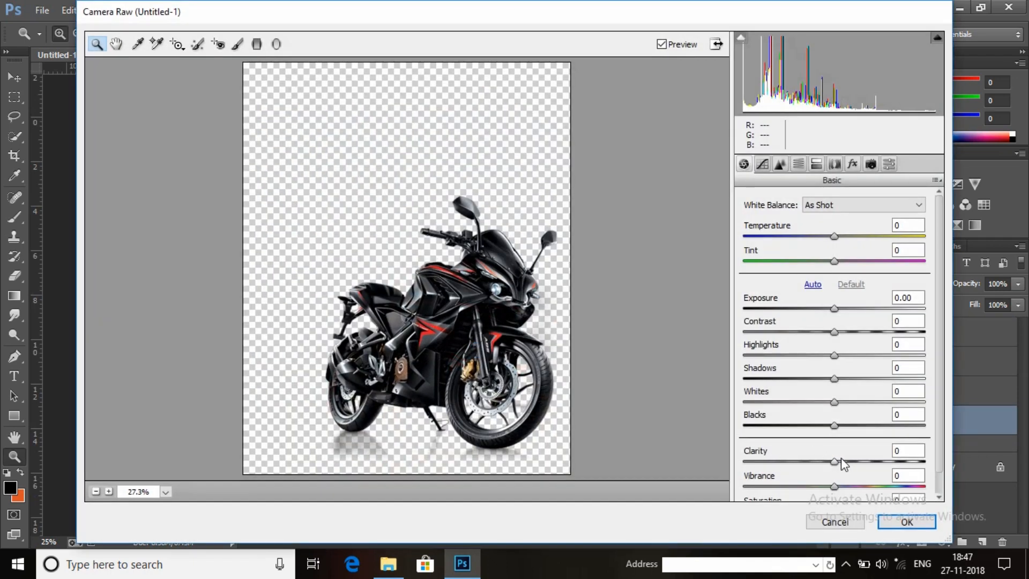
{"action": "left_click_drag", "start_coordinate": [835, 461], "coordinate": [860, 462]}
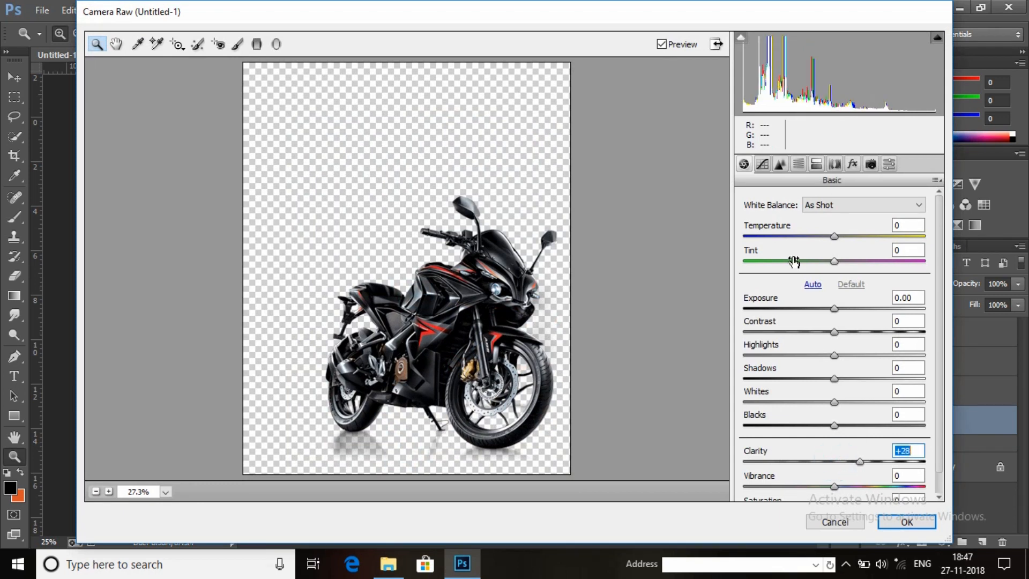
{"action": "left_click", "coordinate": [779, 164]}
{"action": "left_click_drag", "start_coordinate": [745, 349], "coordinate": [782, 364]}
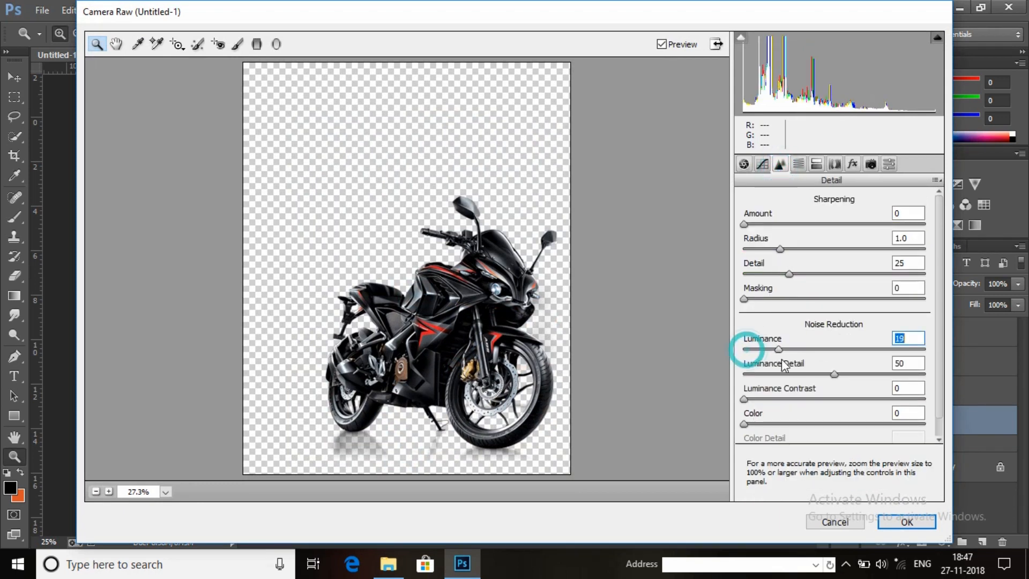
{"action": "left_click", "coordinate": [908, 520]}
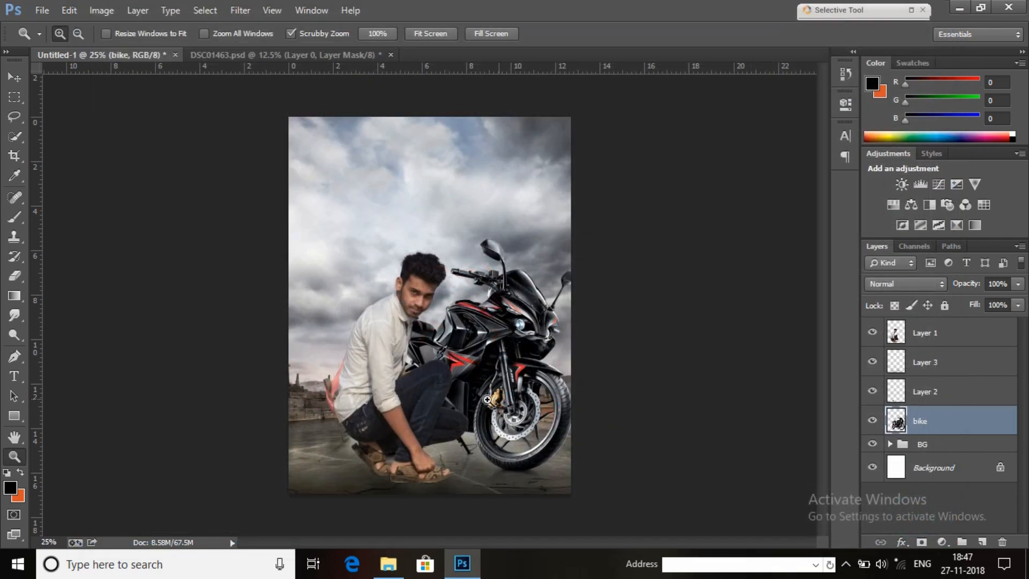
Place the light image from the source folder above the man's layer and set its blend mode to Screen
{"action": "left_click", "coordinate": [458, 320]}
{"action": "right_click", "coordinate": [521, 277]}
{"action": "left_click", "coordinate": [544, 384]}
{"action": "left_click", "coordinate": [955, 337]}
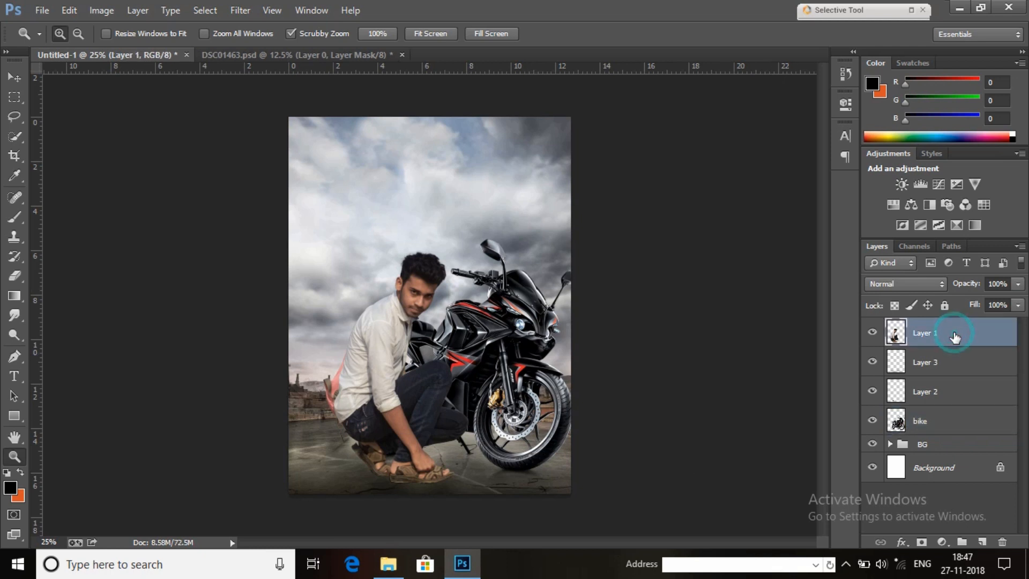
{"action": "left_click", "coordinate": [14, 218]}
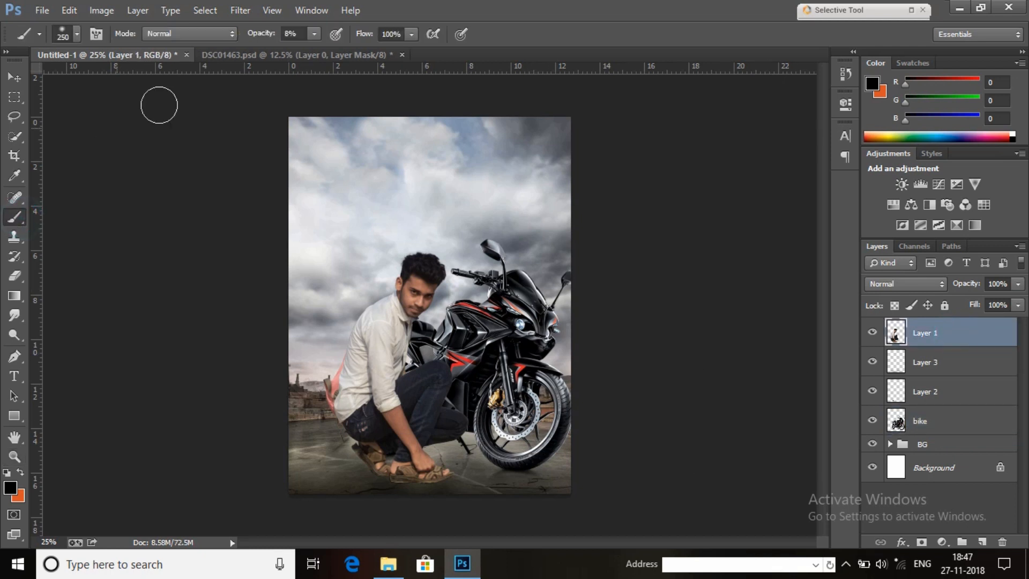
{"action": "left_click", "coordinate": [388, 563]}
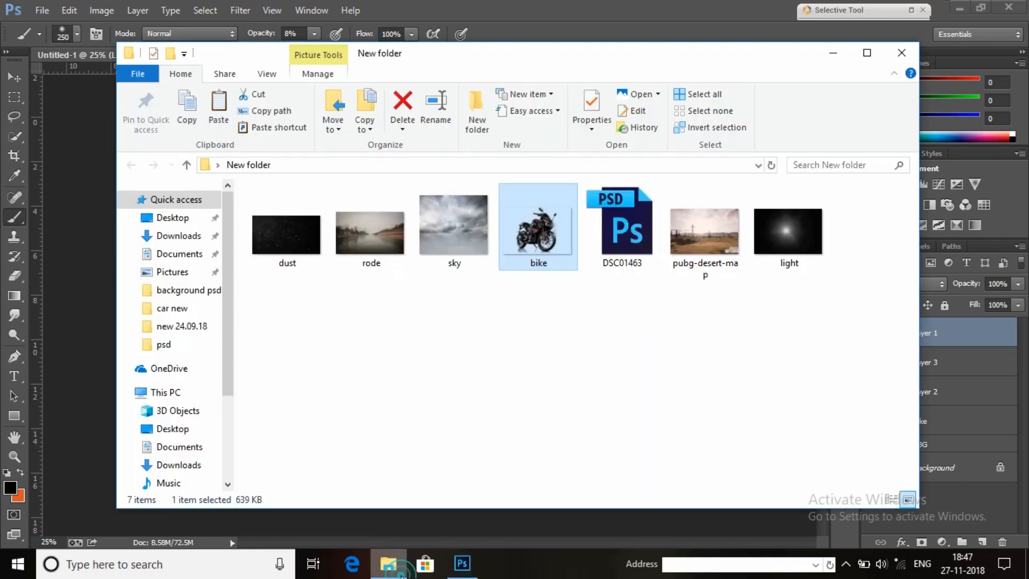
{"action": "left_click", "coordinate": [798, 230]}
{"action": "left_click", "coordinate": [60, 259]}
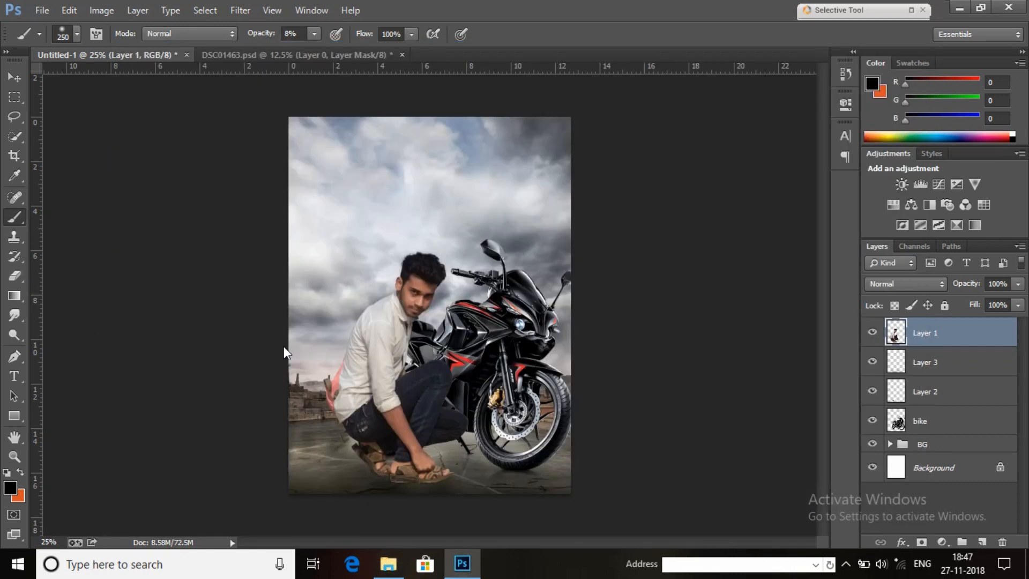
{"action": "left_click_drag", "start_coordinate": [284, 352], "coordinate": [289, 348]}
{"action": "left_click", "coordinate": [905, 284]}
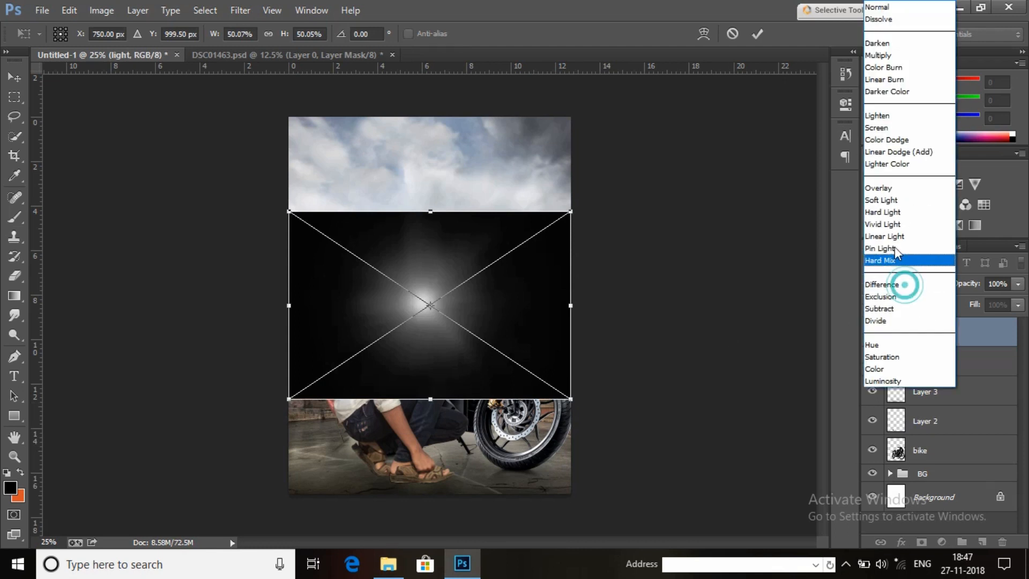
{"action": "left_click", "coordinate": [884, 129]}
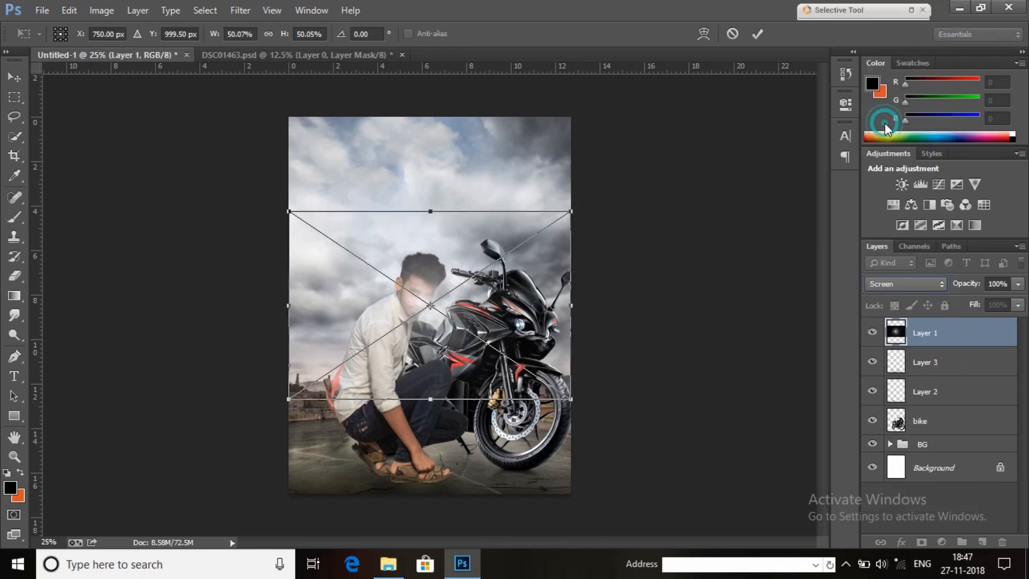
{"action": "left_click", "coordinate": [756, 33]}
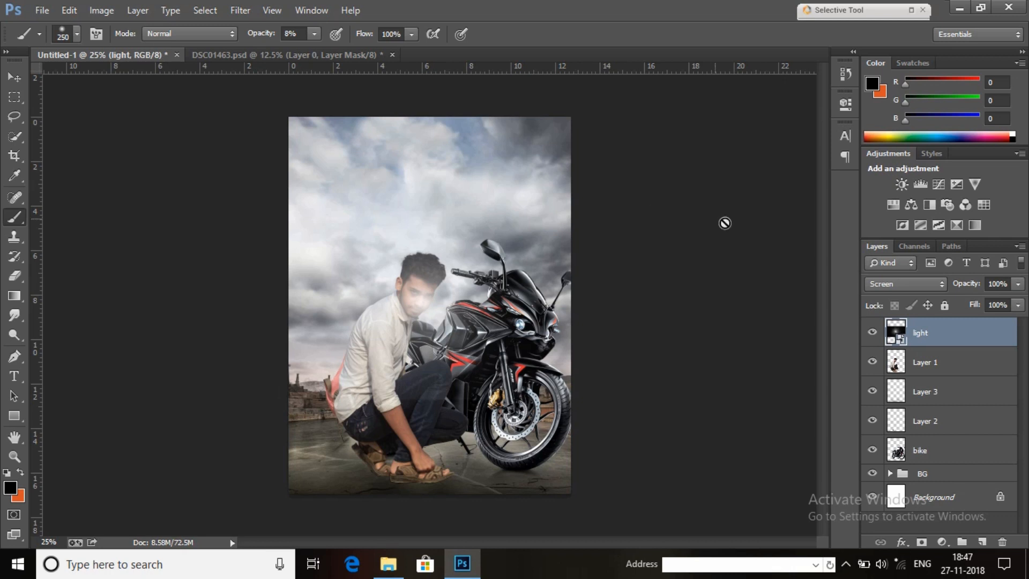
Rasterize the light layer and lower its Levels white input to 230
{"action": "right_click", "coordinate": [956, 345]}
{"action": "left_click", "coordinate": [785, 226]}
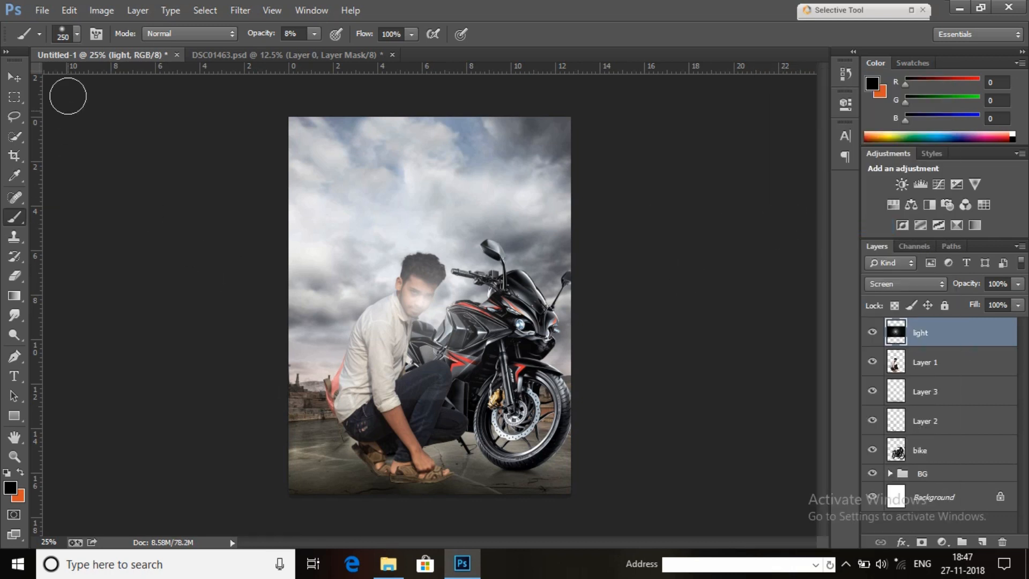
{"action": "left_click", "coordinate": [95, 11]}
{"action": "mouse_move", "coordinate": [138, 46]}
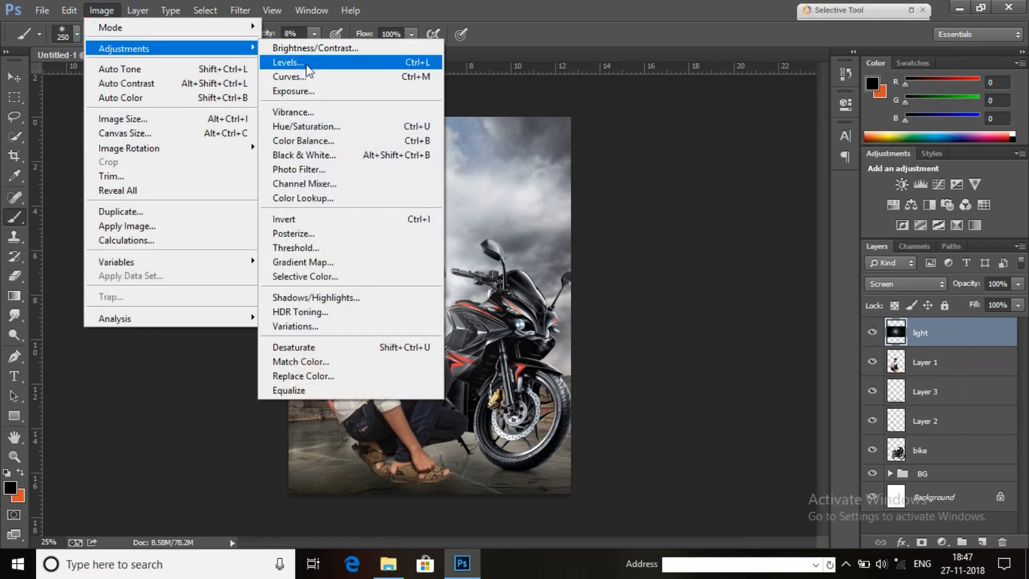
{"action": "left_click", "coordinate": [294, 62]}
{"action": "left_click_drag", "start_coordinate": [893, 324], "coordinate": [874, 324]}
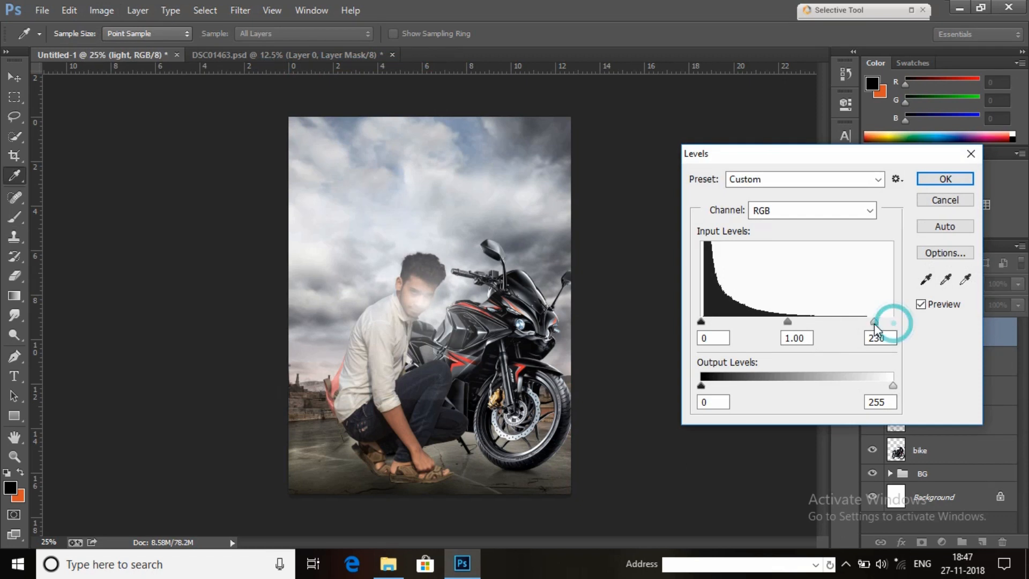
{"action": "left_click", "coordinate": [940, 178]}
Move the light glow onto the bike's nearer headlight and set its Levels black input to 12
{"action": "left_click", "coordinate": [15, 77]}
{"action": "left_click_drag", "start_coordinate": [430, 302], "coordinate": [525, 326]}
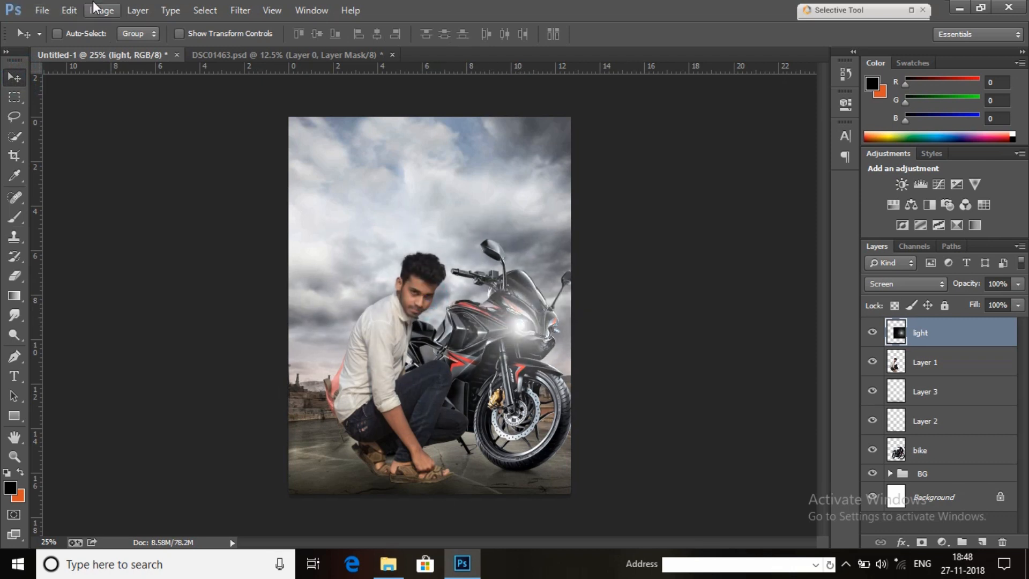
{"action": "left_click", "coordinate": [99, 11]}
{"action": "mouse_move", "coordinate": [138, 49]}
{"action": "left_click", "coordinate": [327, 62]}
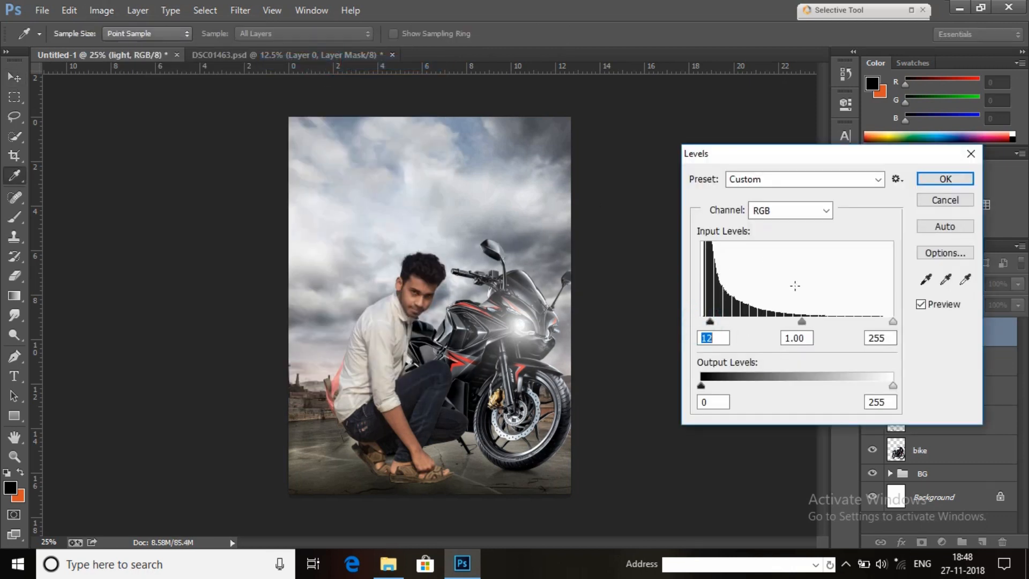
{"action": "left_click", "coordinate": [965, 180]}
Duplicate the light layer and position the copy over the bike's other headlight
{"action": "left_click_drag", "start_coordinate": [991, 338], "coordinate": [982, 542]}
{"action": "left_click_drag", "start_coordinate": [494, 336], "coordinate": [543, 338]}
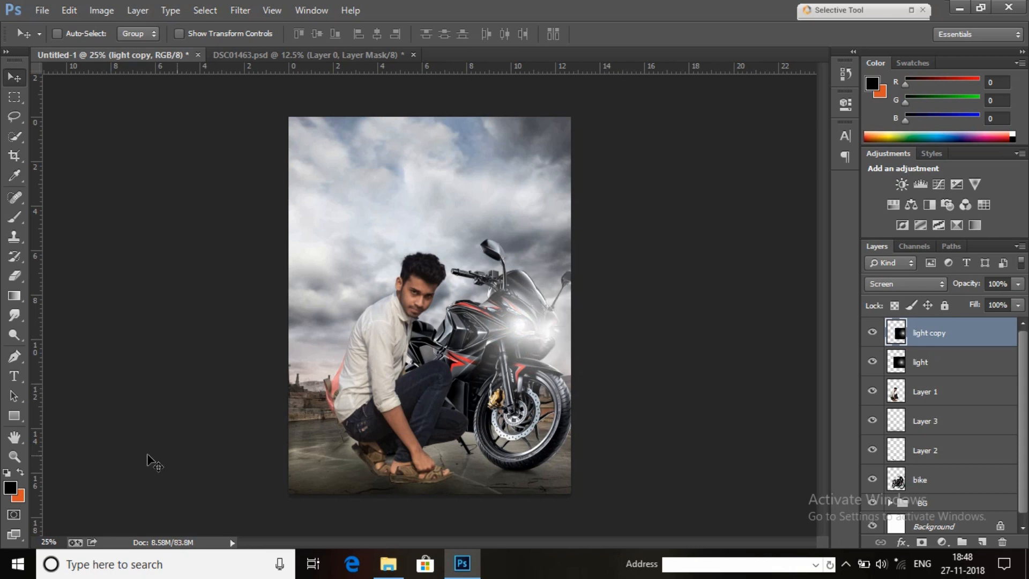
{"action": "left_click", "coordinate": [15, 457]}
{"action": "left_click", "coordinate": [360, 339]}
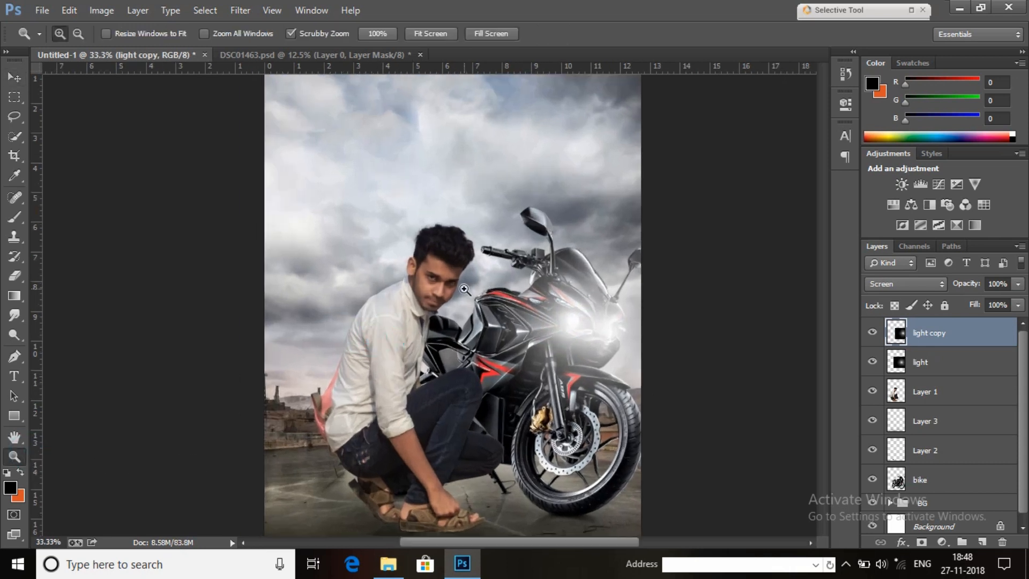
{"action": "right_click", "coordinate": [464, 290]}
{"action": "left_click", "coordinate": [517, 389]}
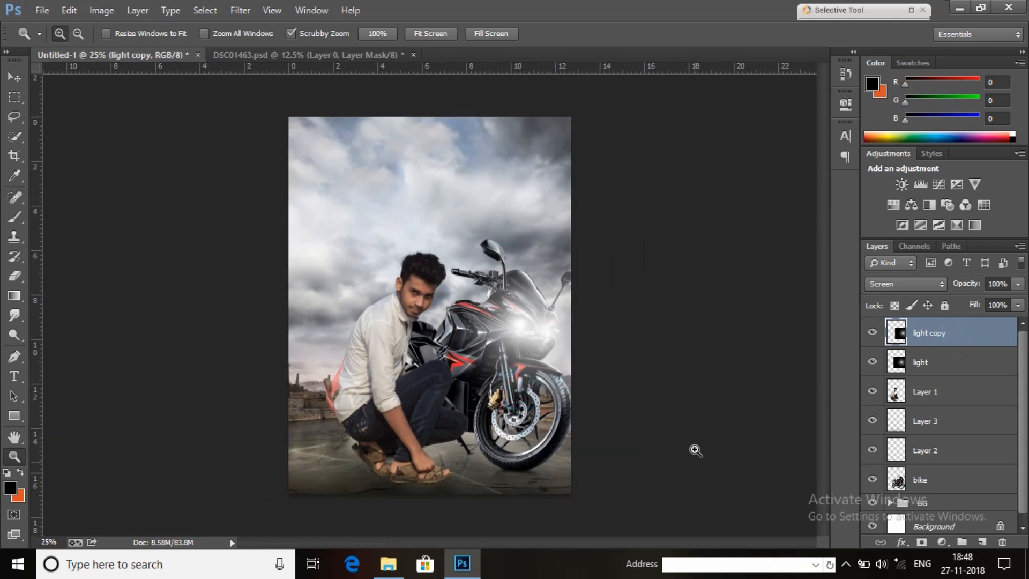
Duplicate the light copy layer and move the new glow to the horizon behind the man's back
{"action": "left_click_drag", "start_coordinate": [959, 341], "coordinate": [984, 545]}
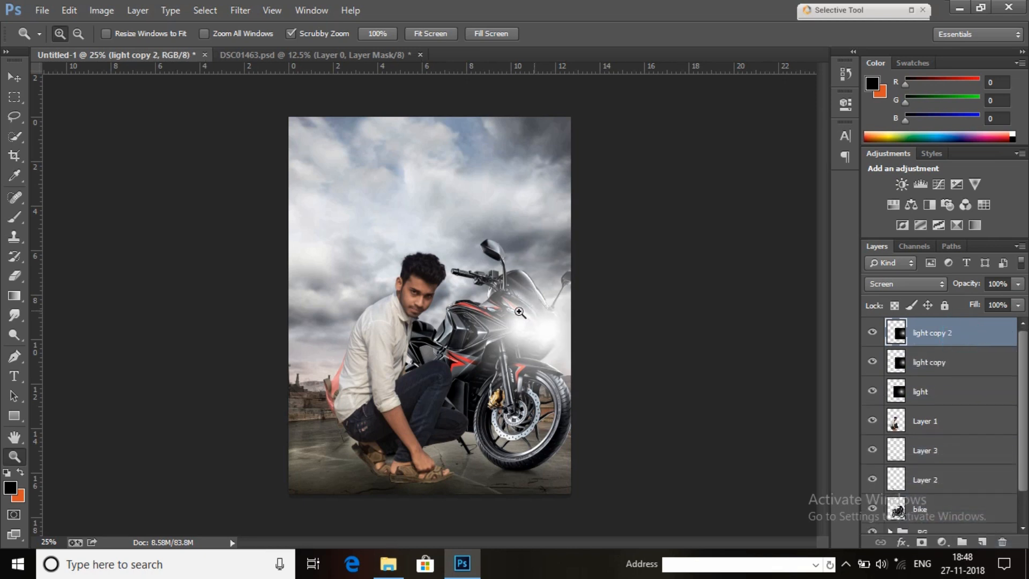
{"action": "left_click", "coordinate": [14, 77]}
{"action": "left_click_drag", "start_coordinate": [536, 338], "coordinate": [323, 340]}
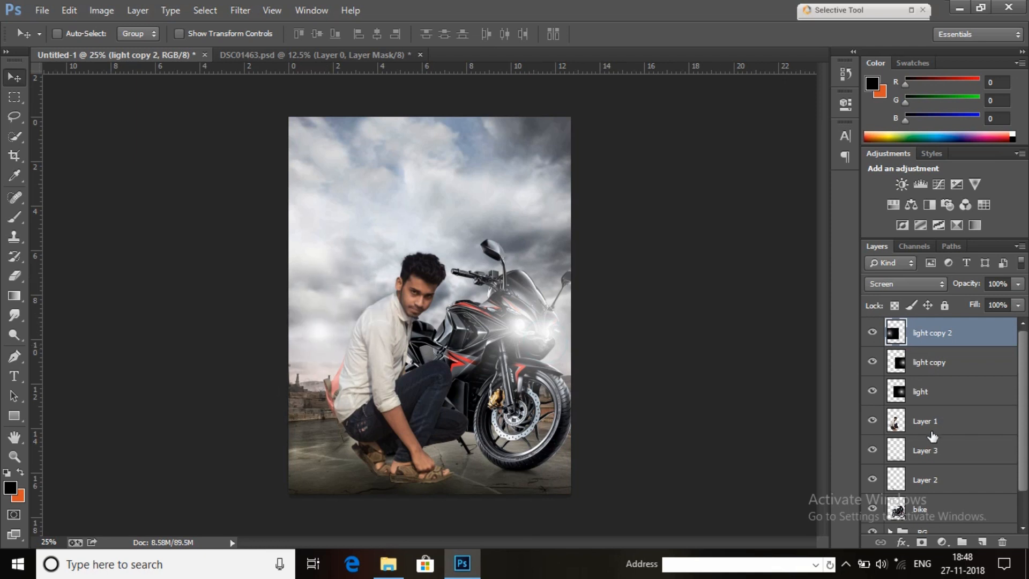
Set the foreground colour to orange (RGB 215, 83, 43) and add a new empty layer above the light layers
{"action": "left_click", "coordinate": [14, 236]}
{"action": "left_click", "coordinate": [19, 472]}
{"action": "left_click", "coordinate": [10, 486]}
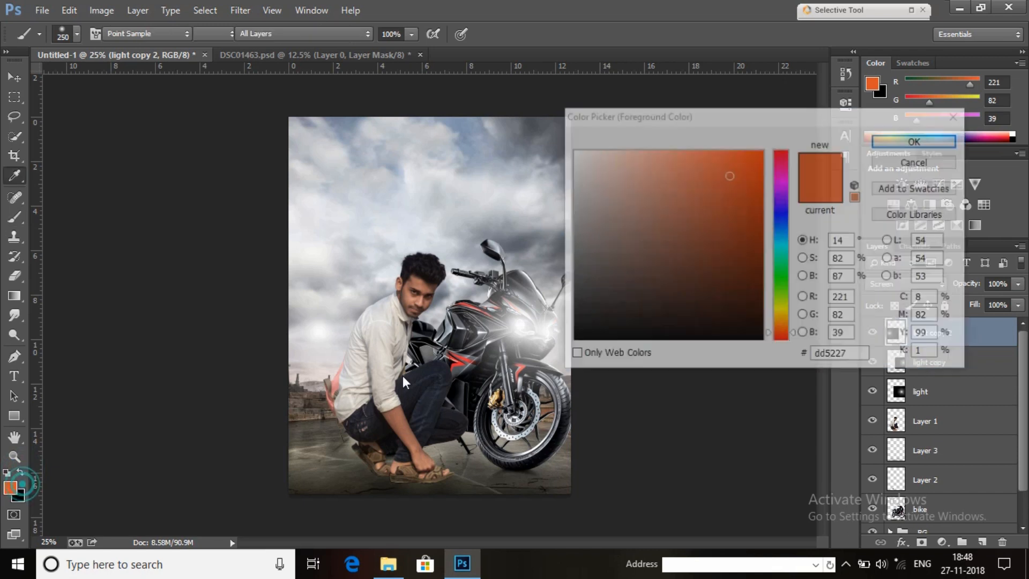
{"action": "left_click", "coordinate": [724, 173]}
{"action": "left_click", "coordinate": [888, 141]}
{"action": "key", "text": "b"}
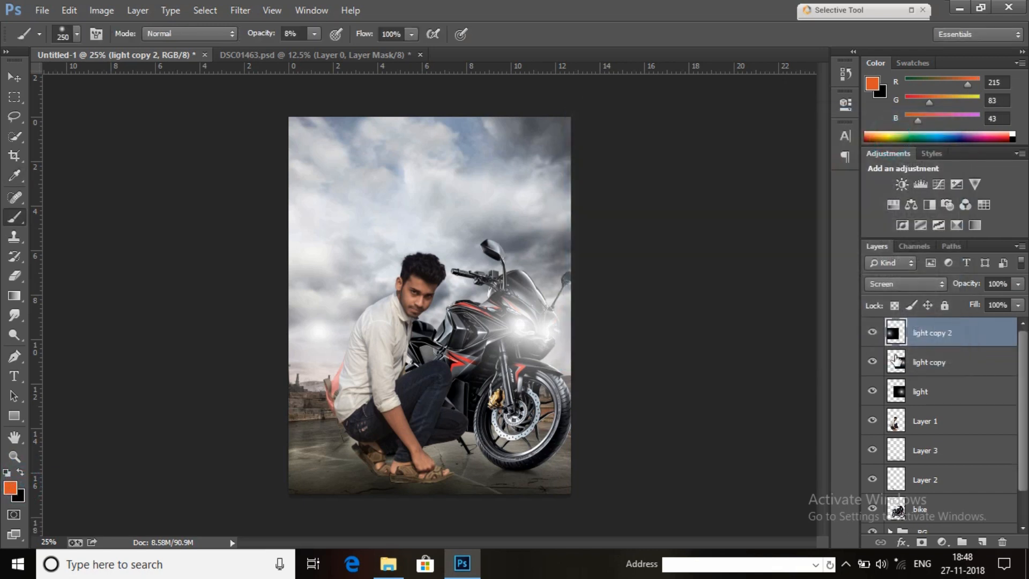
{"action": "left_click", "coordinate": [980, 542]}
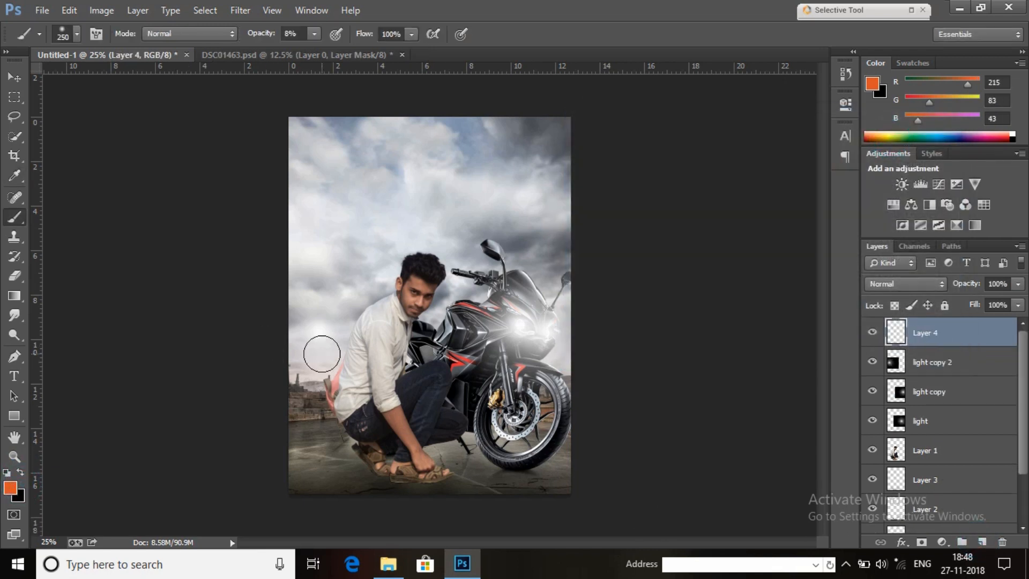
Paint a soft orange spot behind the man's back with a 500 px brush at 100% opacity and set its layer to Screen
{"action": "left_click_drag", "start_coordinate": [266, 40], "coordinate": [390, 161]}
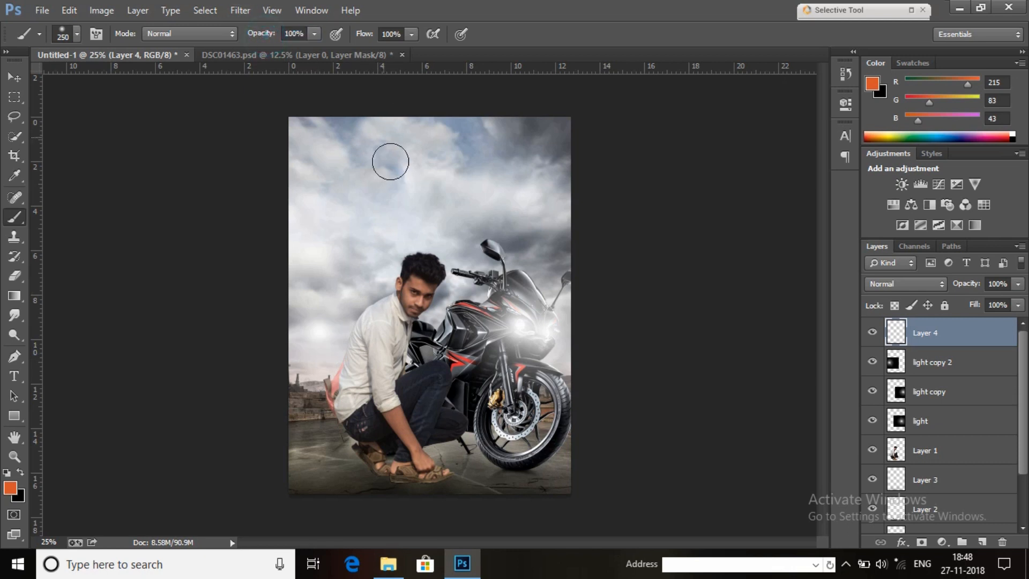
{"action": "key", "text": "bracketright"}
{"action": "key", "text": "bracketright"}
{"action": "left_click", "coordinate": [341, 330]}
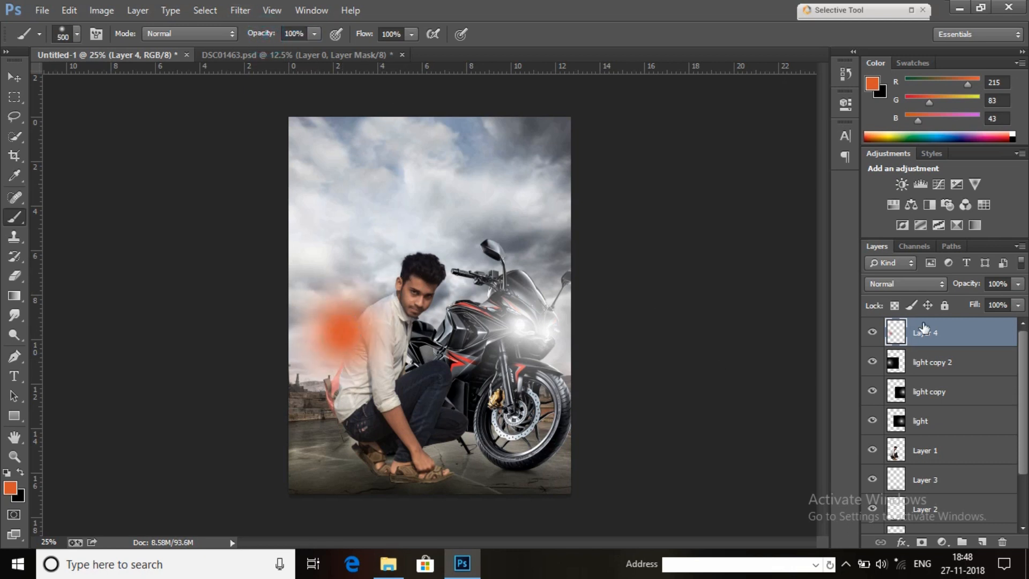
{"action": "left_click", "coordinate": [912, 280]}
{"action": "left_click", "coordinate": [890, 130]}
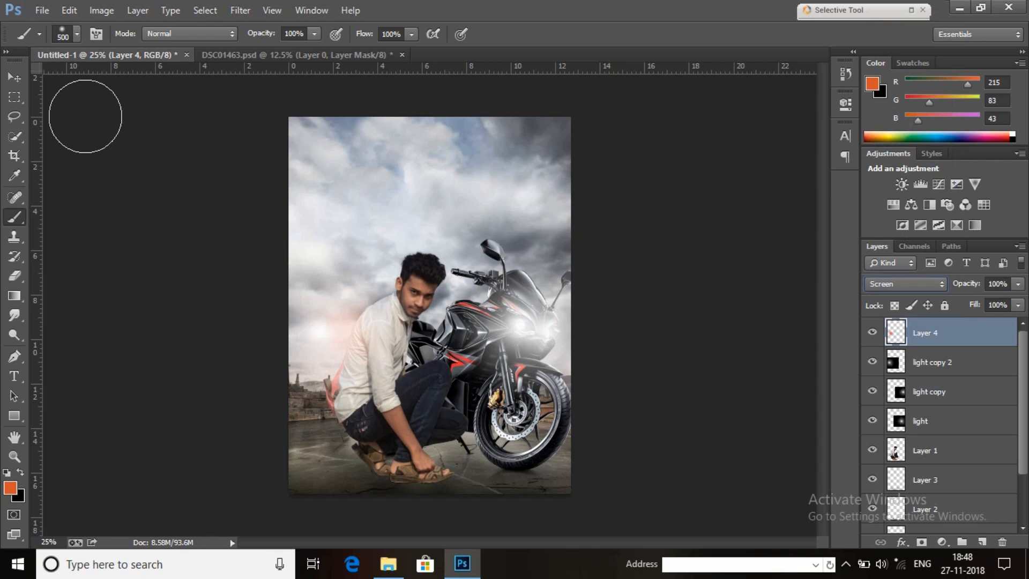
Move the orange glow slightly lower along the man's back and place its layer directly beneath Layer 2
{"action": "left_click", "coordinate": [15, 80]}
{"action": "left_click_drag", "start_coordinate": [349, 328], "coordinate": [338, 364]}
{"action": "left_click", "coordinate": [11, 456]}
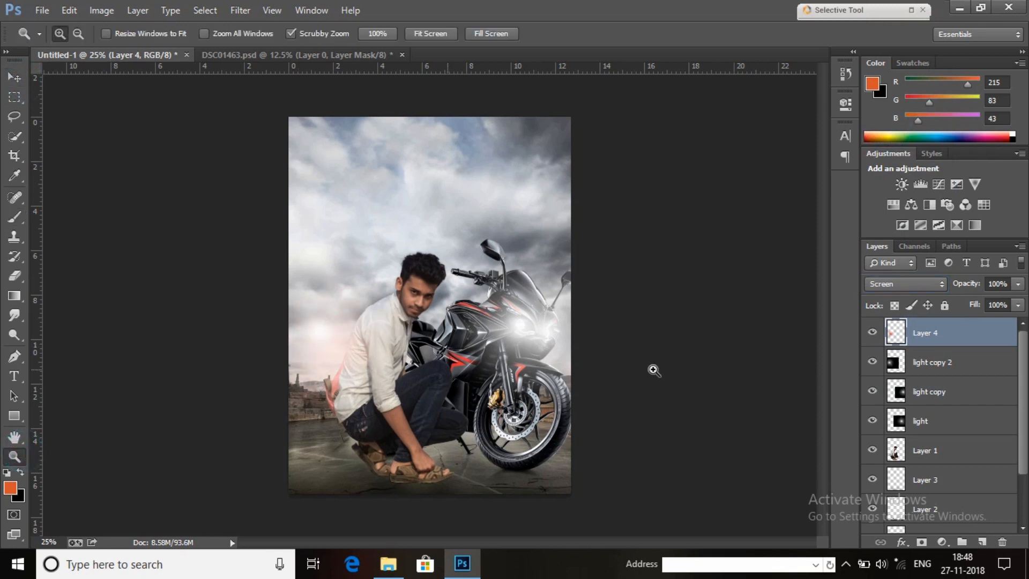
{"action": "left_click_drag", "start_coordinate": [942, 349], "coordinate": [970, 523]}
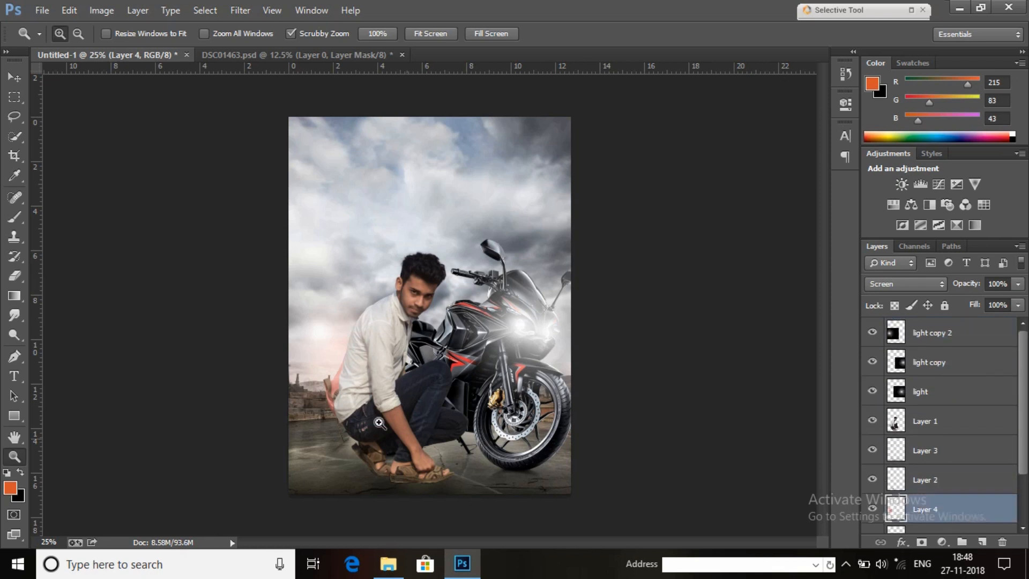
Examine the man, the bike and the orange glow up close and within the whole composite
{"action": "right_click", "coordinate": [449, 229]}
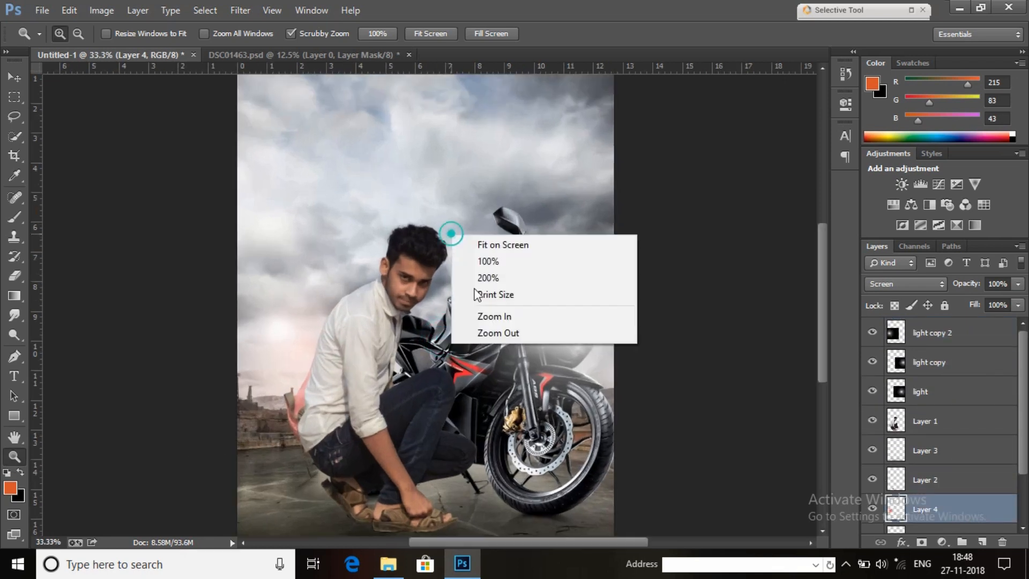
{"action": "left_click", "coordinate": [405, 275]}
{"action": "left_click", "coordinate": [404, 275]}
{"action": "left_click", "coordinate": [404, 274]}
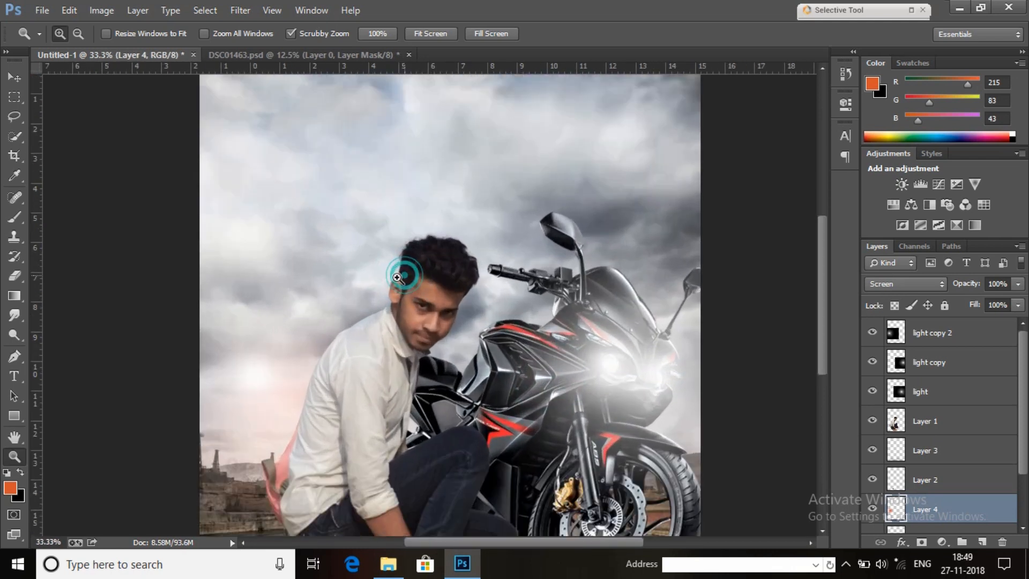
{"action": "right_click", "coordinate": [449, 252]}
{"action": "left_click", "coordinate": [481, 271]}
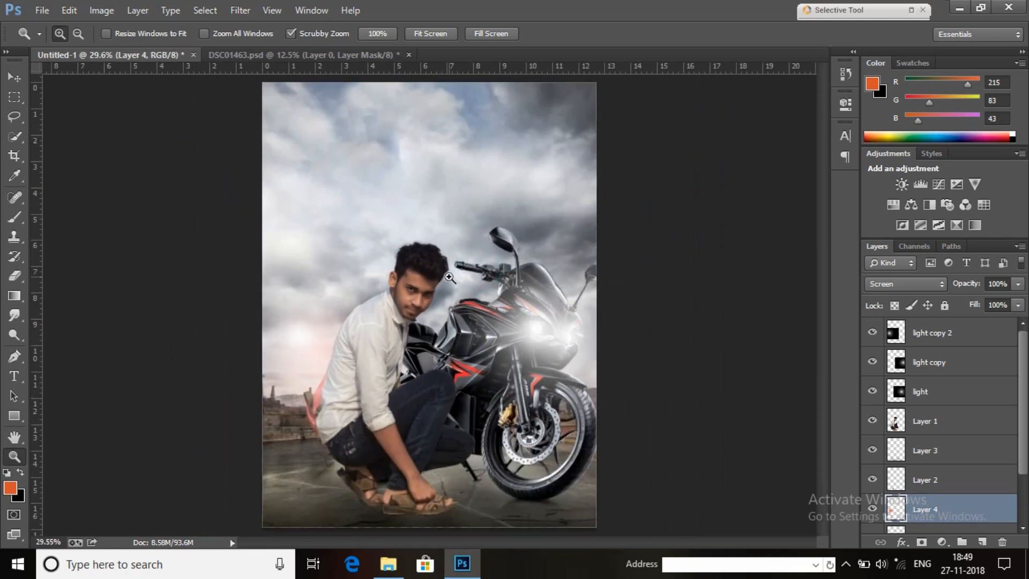
{"action": "right_click", "coordinate": [437, 231]}
{"action": "left_click", "coordinate": [516, 336]}
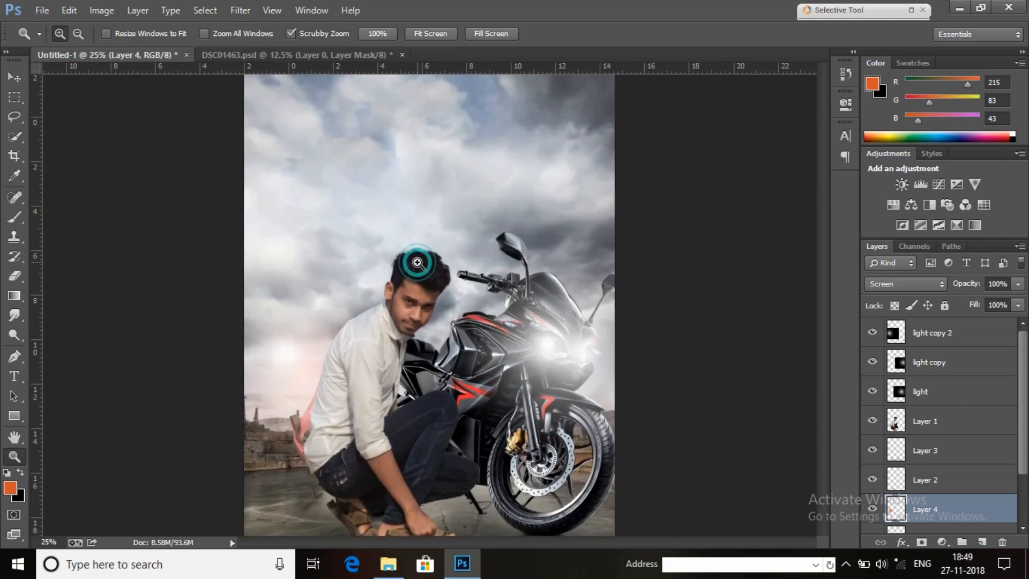
Smudge the man's hair on Layer 1 outwards into spiky strands along the crown and sides, using a size 40 brush at 49% strength
{"action": "left_click", "coordinate": [417, 262]}
{"action": "left_click", "coordinate": [417, 263]}
{"action": "left_click", "coordinate": [417, 263]}
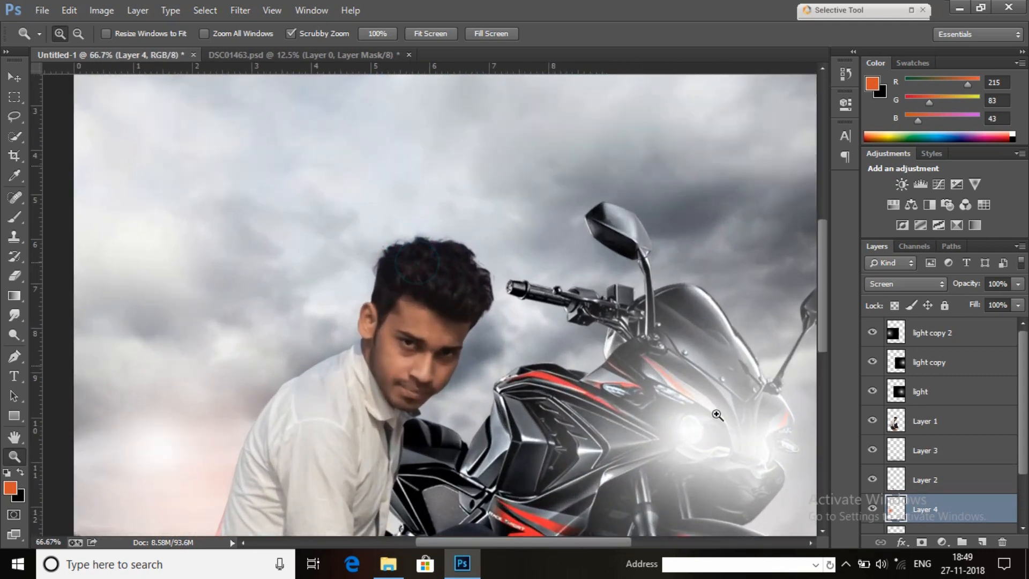
{"action": "left_click", "coordinate": [932, 426]}
{"action": "left_click", "coordinate": [445, 285]}
{"action": "left_click", "coordinate": [450, 267]}
{"action": "left_click_drag", "start_coordinate": [496, 269], "coordinate": [425, 281]}
{"action": "right_click", "coordinate": [425, 280]}
{"action": "left_click", "coordinate": [474, 384]}
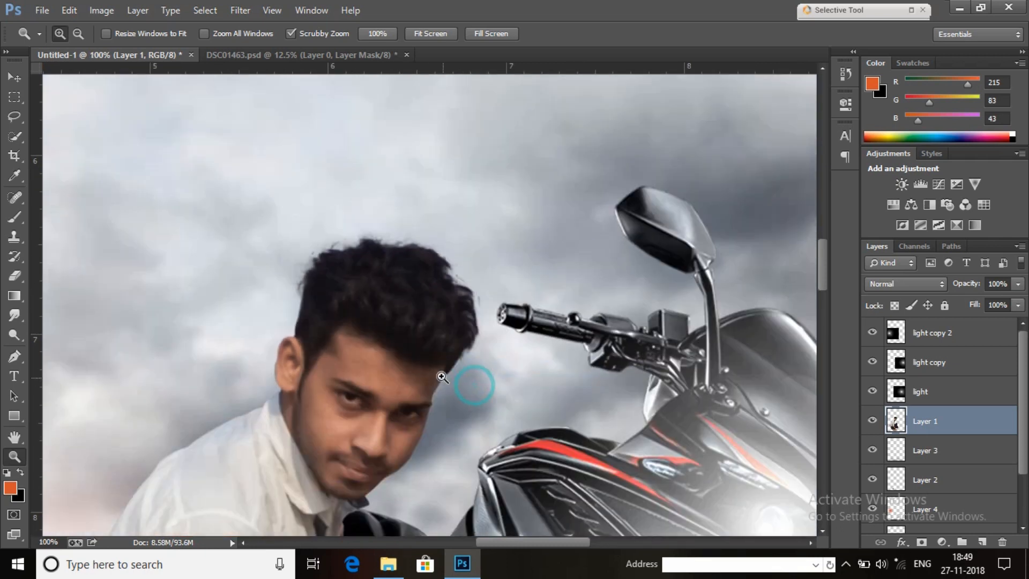
{"action": "left_click", "coordinate": [15, 317]}
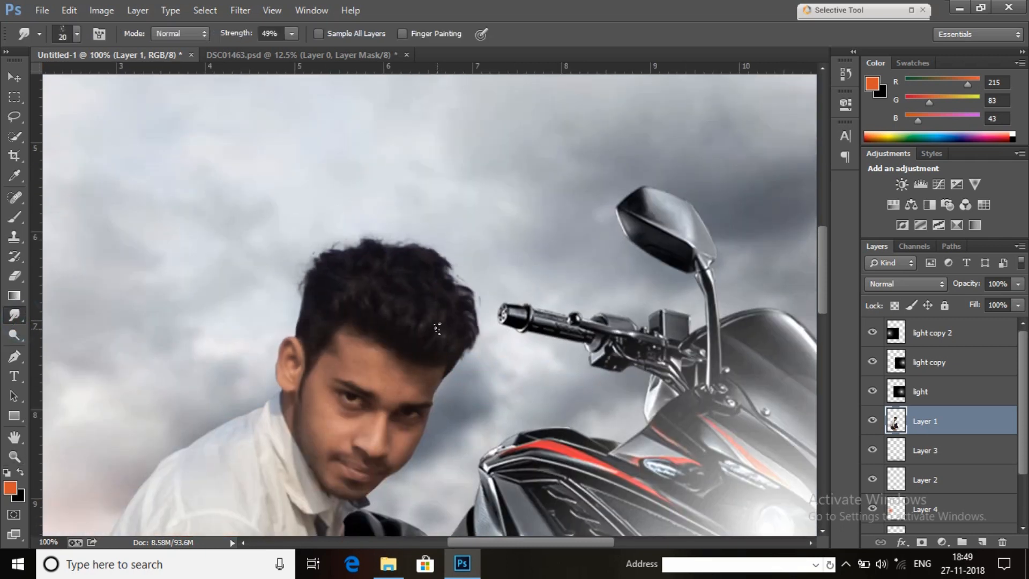
{"action": "right_click", "coordinate": [419, 298]}
{"action": "left_click", "coordinate": [613, 23]}
{"action": "mouse_move", "coordinate": [455, 312]}
{"action": "left_mouse_down"}
{"action": "mouse_move", "coordinate": [470, 286]}
{"action": "mouse_move", "coordinate": [460, 270]}
{"action": "left_mouse_up"}
{"action": "mouse_move", "coordinate": [465, 327]}
{"action": "left_mouse_down"}
{"action": "mouse_move", "coordinate": [477, 282]}
{"action": "mouse_move", "coordinate": [455, 234]}
{"action": "left_mouse_up"}
{"action": "mouse_move", "coordinate": [442, 306]}
{"action": "left_mouse_down"}
{"action": "mouse_move", "coordinate": [461, 241]}
{"action": "mouse_move", "coordinate": [434, 280]}
{"action": "mouse_move", "coordinate": [441, 209]}
{"action": "left_mouse_up"}
{"action": "mouse_move", "coordinate": [432, 296]}
{"action": "left_mouse_down"}
{"action": "mouse_move", "coordinate": [415, 290]}
{"action": "mouse_move", "coordinate": [433, 201]}
{"action": "left_mouse_up"}
{"action": "left_click_drag", "start_coordinate": [424, 275], "coordinate": [432, 238]}
{"action": "left_click_drag", "start_coordinate": [403, 286], "coordinate": [417, 232]}
{"action": "left_click_drag", "start_coordinate": [372, 290], "coordinate": [397, 241]}
{"action": "mouse_move", "coordinate": [360, 280]}
{"action": "left_mouse_down"}
{"action": "mouse_move", "coordinate": [388, 229]}
{"action": "mouse_move", "coordinate": [325, 269]}
{"action": "mouse_move", "coordinate": [357, 242]}
{"action": "left_mouse_up"}
{"action": "mouse_move", "coordinate": [322, 273]}
{"action": "left_mouse_down"}
{"action": "mouse_move", "coordinate": [346, 233]}
{"action": "mouse_move", "coordinate": [314, 281]}
{"action": "mouse_move", "coordinate": [346, 234]}
{"action": "mouse_move", "coordinate": [315, 246]}
{"action": "left_mouse_up"}
{"action": "left_click_drag", "start_coordinate": [330, 271], "coordinate": [367, 209]}
{"action": "left_click_drag", "start_coordinate": [349, 257], "coordinate": [375, 231]}
{"action": "mouse_move", "coordinate": [345, 312]}
{"action": "left_mouse_down"}
{"action": "mouse_move", "coordinate": [395, 255]}
{"action": "mouse_move", "coordinate": [375, 323]}
{"action": "mouse_move", "coordinate": [419, 268]}
{"action": "left_mouse_up"}
{"action": "left_click_drag", "start_coordinate": [379, 324], "coordinate": [389, 305]}
{"action": "mouse_move", "coordinate": [390, 337]}
{"action": "left_mouse_down"}
{"action": "mouse_move", "coordinate": [425, 284]}
{"action": "mouse_move", "coordinate": [436, 288]}
{"action": "mouse_move", "coordinate": [420, 342]}
{"action": "mouse_move", "coordinate": [459, 303]}
{"action": "left_mouse_up"}
{"action": "mouse_move", "coordinate": [434, 350]}
{"action": "left_mouse_down"}
{"action": "mouse_move", "coordinate": [459, 345]}
{"action": "mouse_move", "coordinate": [478, 324]}
{"action": "mouse_move", "coordinate": [483, 270]}
{"action": "left_mouse_up"}
{"action": "left_click_drag", "start_coordinate": [455, 328], "coordinate": [492, 273]}
{"action": "left_click_drag", "start_coordinate": [462, 329], "coordinate": [479, 228]}
{"action": "mouse_move", "coordinate": [458, 340]}
{"action": "left_mouse_down"}
{"action": "mouse_move", "coordinate": [446, 325]}
{"action": "mouse_move", "coordinate": [467, 260]}
{"action": "left_mouse_up"}
{"action": "mouse_move", "coordinate": [398, 340]}
{"action": "left_mouse_down"}
{"action": "mouse_move", "coordinate": [359, 324]}
{"action": "mouse_move", "coordinate": [358, 309]}
{"action": "mouse_move", "coordinate": [322, 313]}
{"action": "mouse_move", "coordinate": [315, 288]}
{"action": "mouse_move", "coordinate": [334, 302]}
{"action": "mouse_move", "coordinate": [364, 258]}
{"action": "mouse_move", "coordinate": [309, 330]}
{"action": "mouse_move", "coordinate": [321, 298]}
{"action": "left_mouse_up"}
{"action": "left_click_drag", "start_coordinate": [304, 306], "coordinate": [306, 326]}
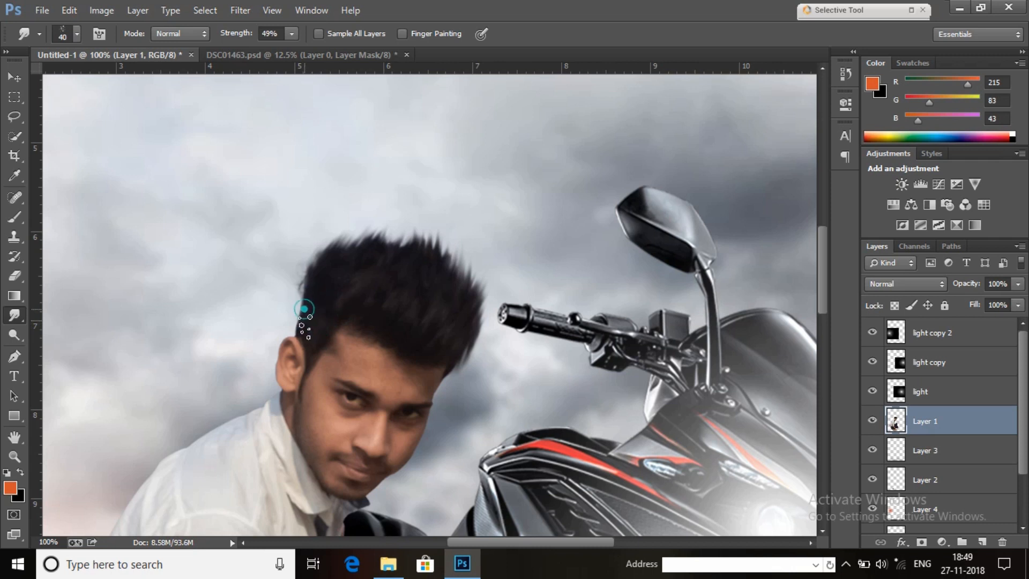
{"action": "left_click_drag", "start_coordinate": [318, 286], "coordinate": [344, 240]}
{"action": "mouse_move", "coordinate": [329, 268]}
{"action": "left_mouse_down"}
{"action": "mouse_move", "coordinate": [379, 225]}
{"action": "mouse_move", "coordinate": [390, 245]}
{"action": "mouse_move", "coordinate": [399, 242]}
{"action": "left_mouse_up"}
{"action": "mouse_move", "coordinate": [377, 268]}
{"action": "left_mouse_down"}
{"action": "mouse_move", "coordinate": [395, 270]}
{"action": "mouse_move", "coordinate": [406, 237]}
{"action": "left_mouse_up"}
{"action": "left_click_drag", "start_coordinate": [341, 307], "coordinate": [389, 286]}
{"action": "left_click_drag", "start_coordinate": [434, 313], "coordinate": [485, 365]}
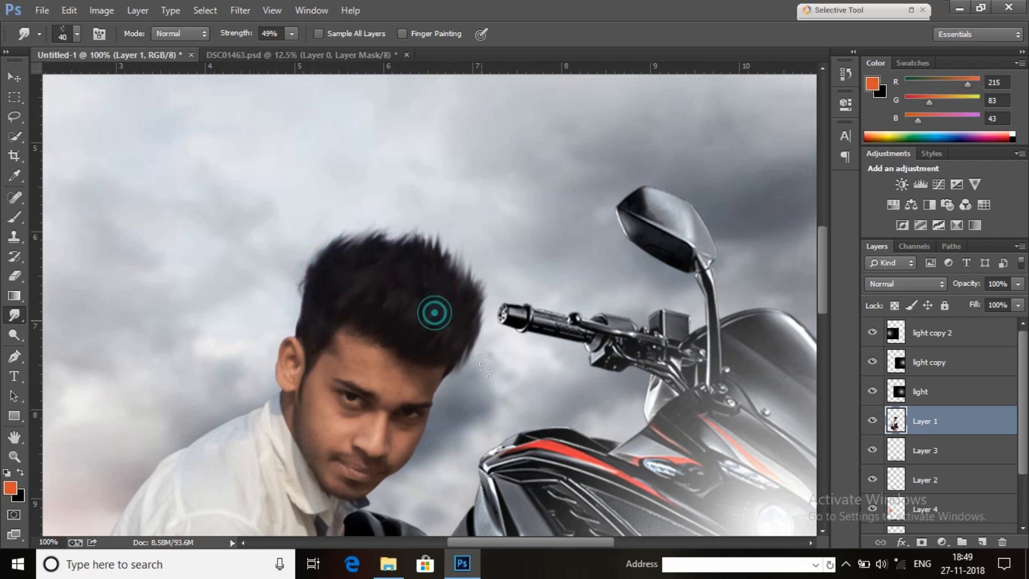
{"action": "mouse_move", "coordinate": [473, 316]}
{"action": "left_mouse_down"}
{"action": "mouse_move", "coordinate": [473, 270]}
{"action": "mouse_move", "coordinate": [440, 241]}
{"action": "left_mouse_up"}
{"action": "left_click_drag", "start_coordinate": [370, 251], "coordinate": [399, 225]}
{"action": "left_click", "coordinate": [346, 249]}
Check the reshaped hair in the composite and smudge its edge facing the bike's handlebar further outwards
{"action": "left_click", "coordinate": [19, 459]}
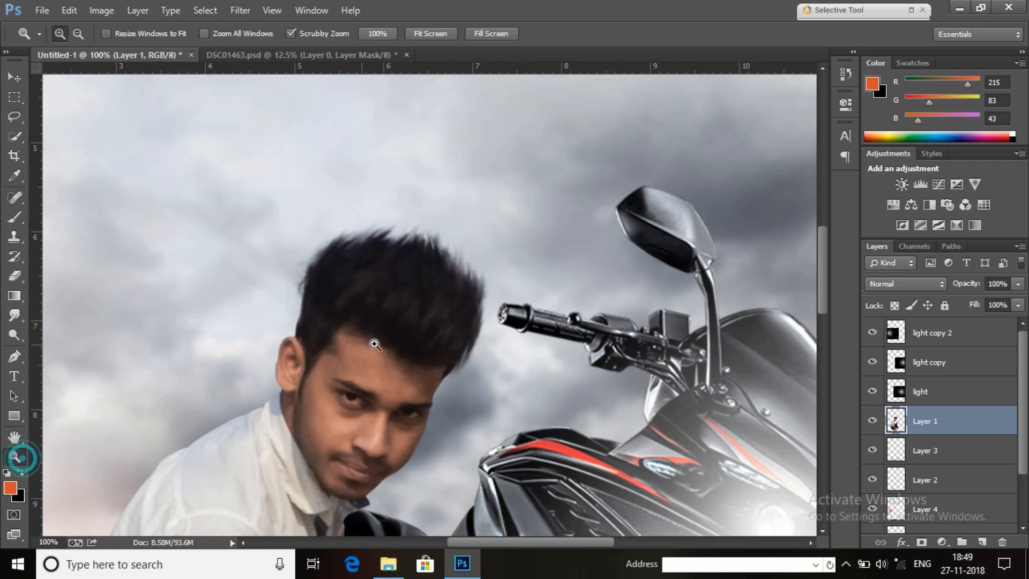
{"action": "left_click", "coordinate": [375, 344]}
{"action": "right_click", "coordinate": [443, 274]}
{"action": "left_click", "coordinate": [456, 284]}
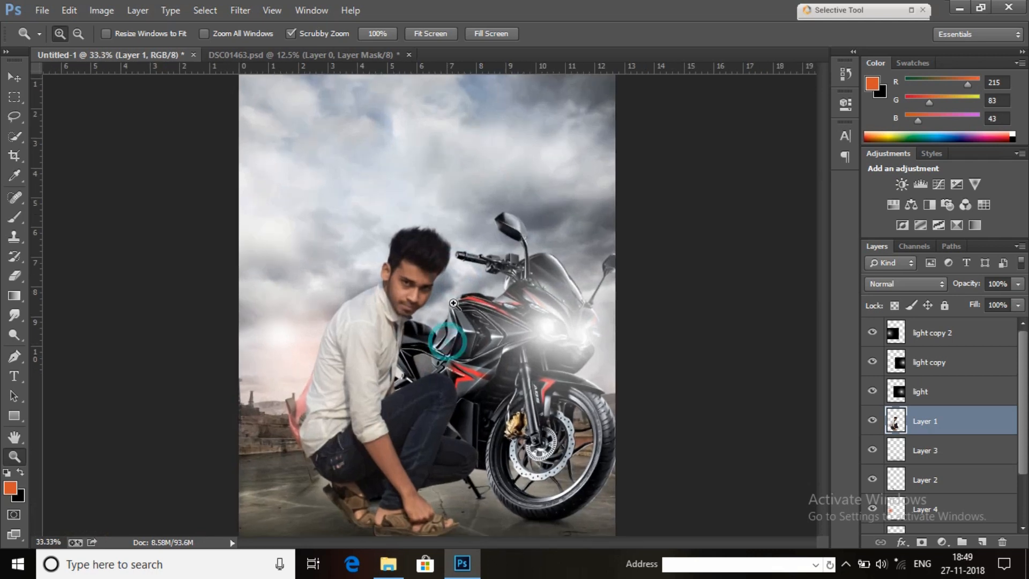
{"action": "right_click", "coordinate": [463, 283]}
{"action": "left_click", "coordinate": [486, 385]}
{"action": "left_click", "coordinate": [431, 258]}
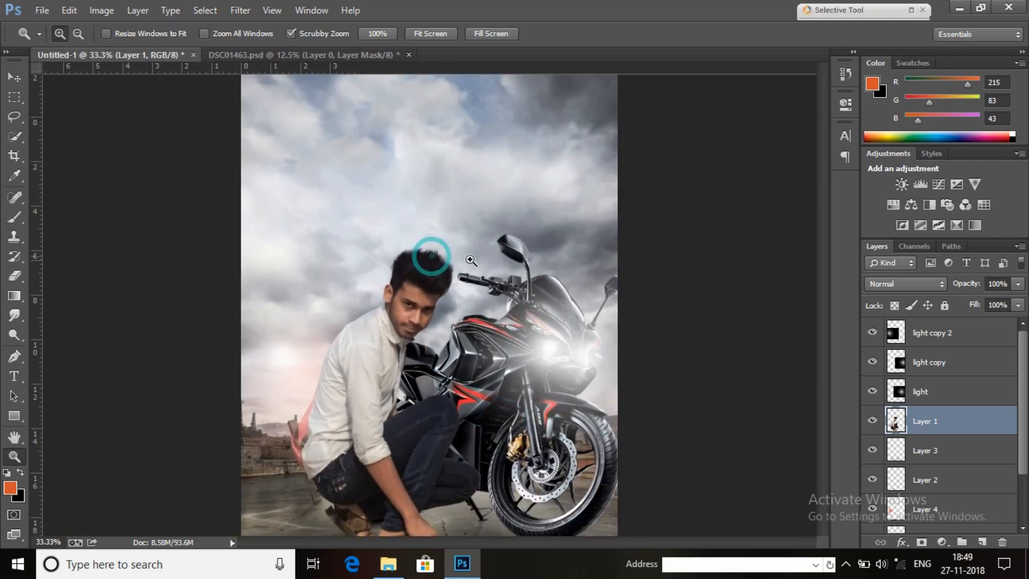
{"action": "left_click", "coordinate": [434, 262]}
{"action": "left_click", "coordinate": [441, 278]}
{"action": "left_click", "coordinate": [459, 349]}
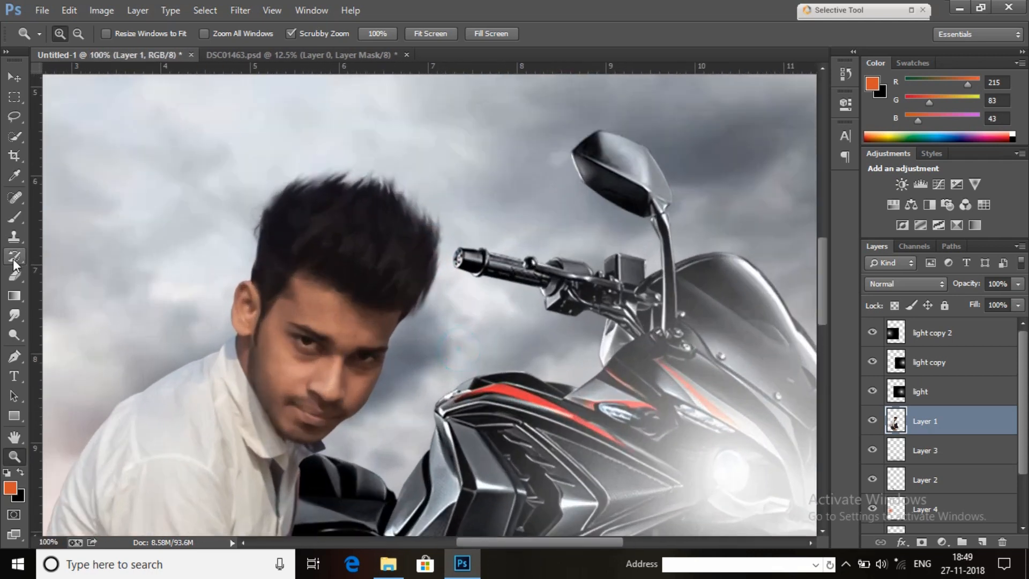
{"action": "left_click", "coordinate": [15, 236]}
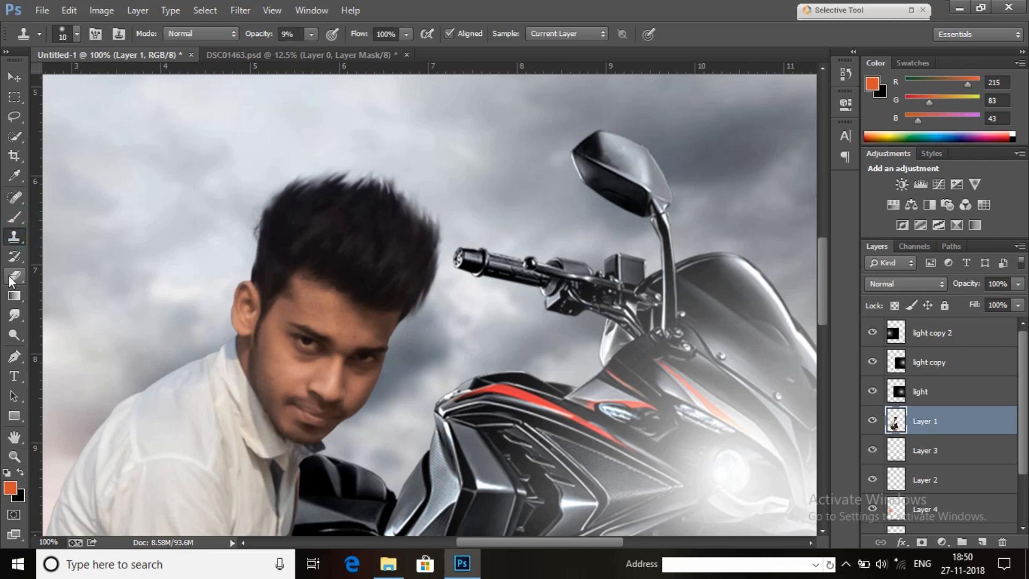
{"action": "left_click", "coordinate": [20, 311]}
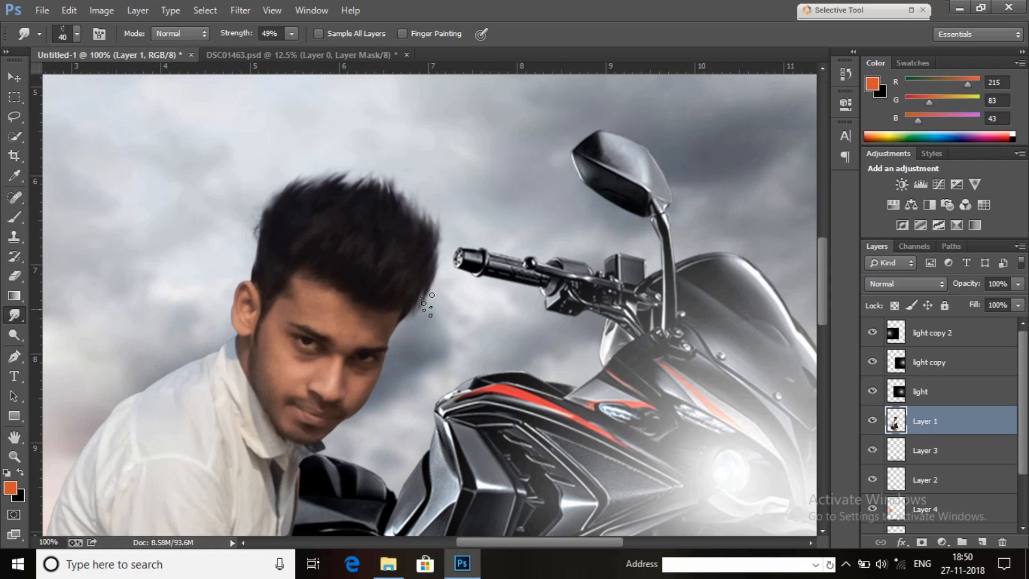
{"action": "mouse_move", "coordinate": [414, 298]}
{"action": "left_mouse_down"}
{"action": "mouse_move", "coordinate": [435, 262]}
{"action": "mouse_move", "coordinate": [445, 268]}
{"action": "mouse_move", "coordinate": [435, 270]}
{"action": "mouse_move", "coordinate": [457, 235]}
{"action": "mouse_move", "coordinate": [434, 260]}
{"action": "mouse_move", "coordinate": [447, 236]}
{"action": "left_mouse_up"}
{"action": "left_click_drag", "start_coordinate": [421, 296], "coordinate": [452, 256]}
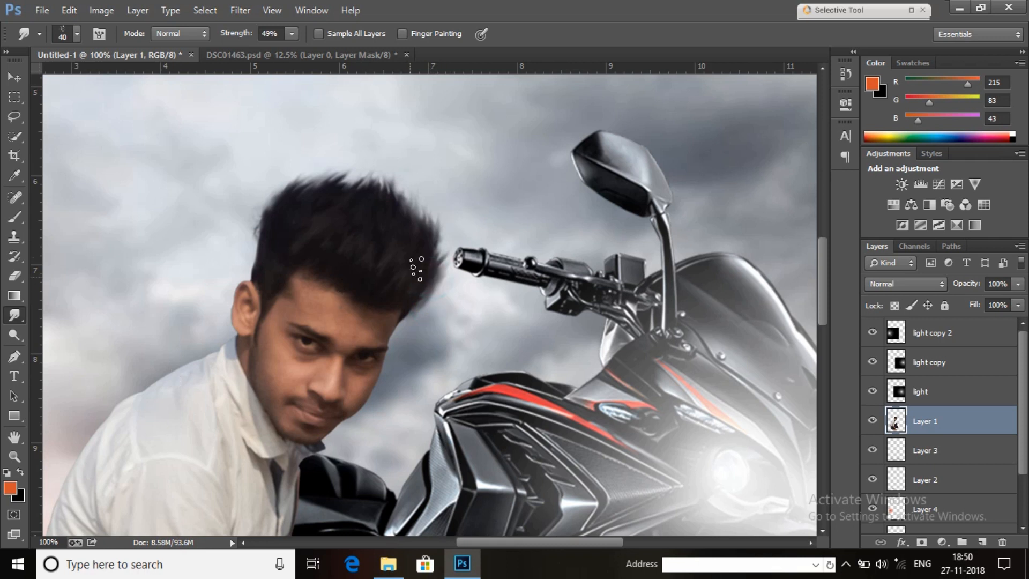
Review the smudged hair within the whole composite
{"action": "left_click", "coordinate": [16, 457]}
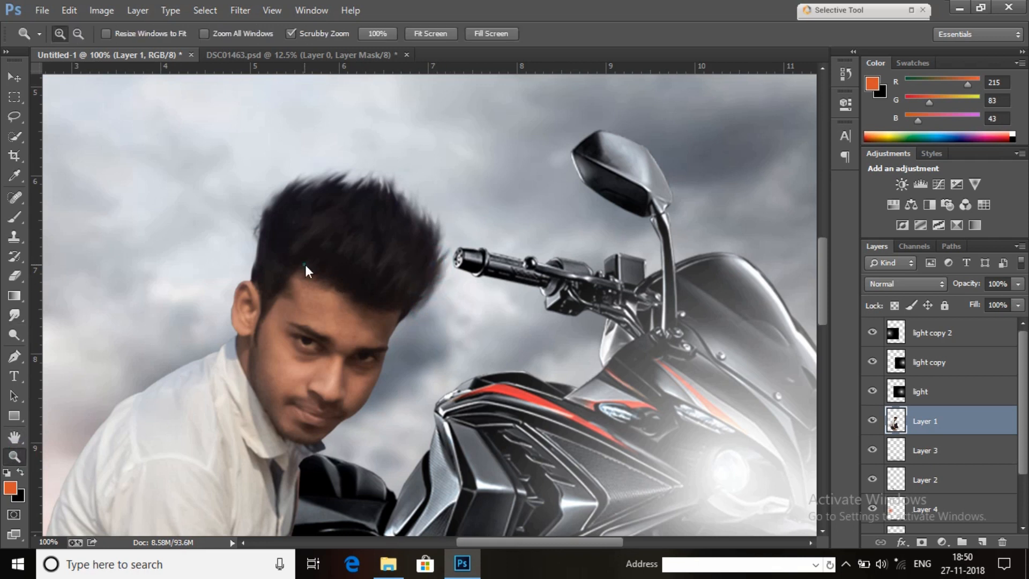
{"action": "right_click", "coordinate": [307, 269]}
{"action": "left_click", "coordinate": [314, 276]}
{"action": "left_click", "coordinate": [420, 325]}
{"action": "right_click", "coordinate": [448, 285]}
{"action": "left_click", "coordinate": [486, 387]}
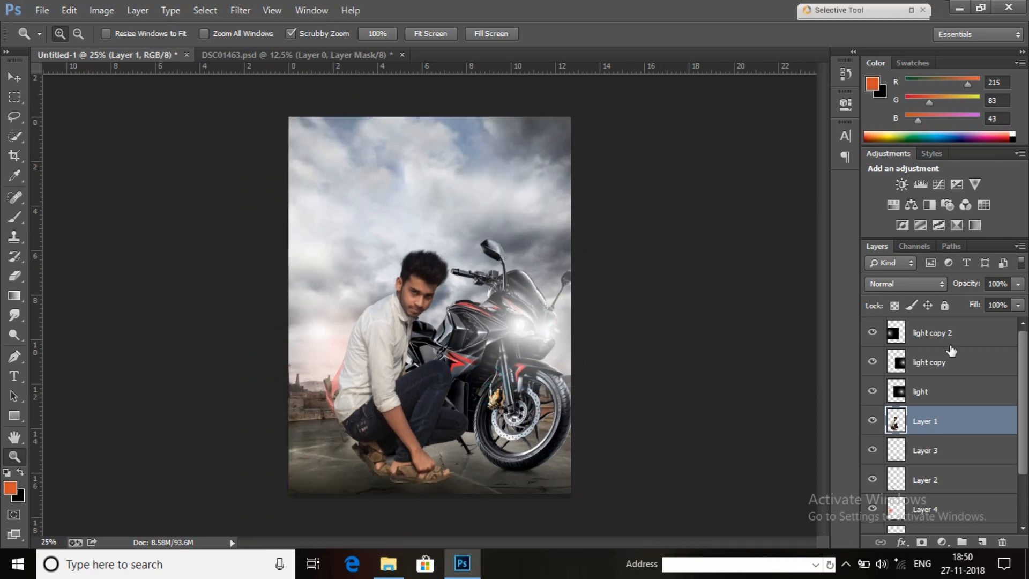
{"action": "left_click", "coordinate": [946, 333]}
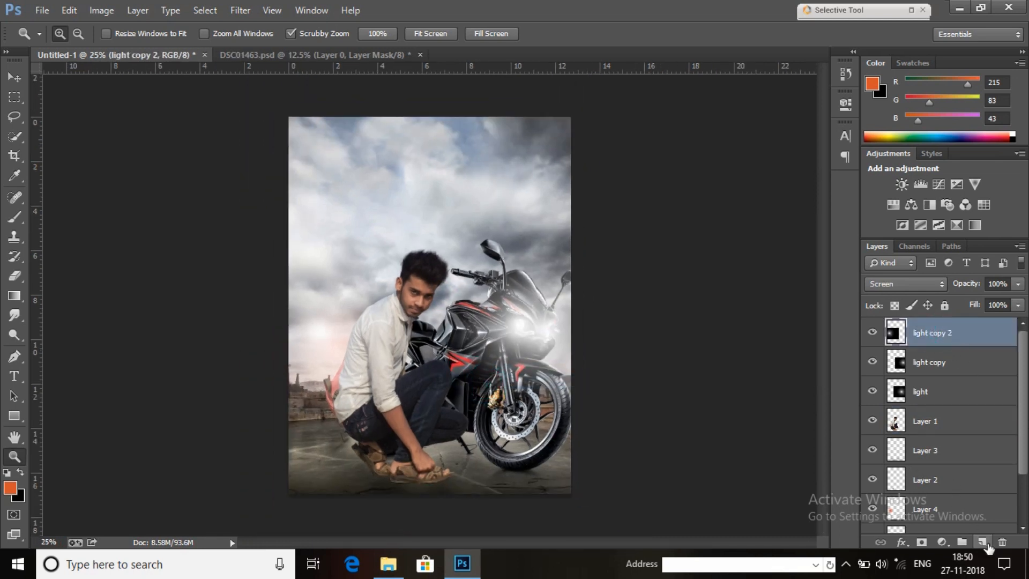
{"action": "left_click", "coordinate": [411, 328]}
{"action": "right_click", "coordinate": [446, 267]}
{"action": "left_click", "coordinate": [489, 372]}
Add a new empty layer above the man's Layer 1 and clip it to that layer
{"action": "left_click", "coordinate": [947, 421]}
{"action": "left_click", "coordinate": [981, 543]}
{"action": "right_click", "coordinate": [911, 421]}
{"action": "left_click", "coordinate": [809, 269]}
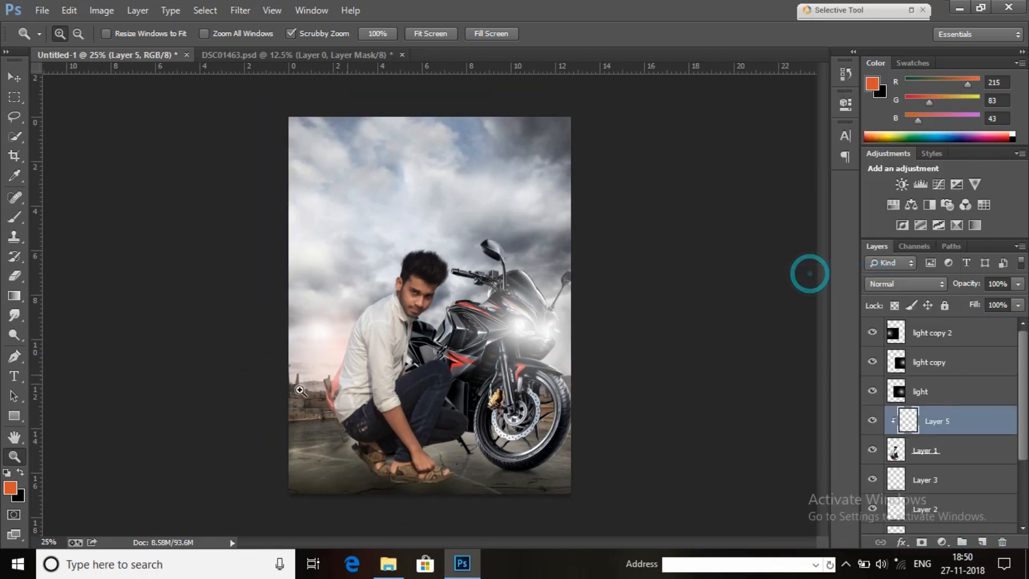
Reset the default colours and set the foreground colour to light grey (RGB 209, 209, 209)
{"action": "left_click", "coordinate": [367, 306]}
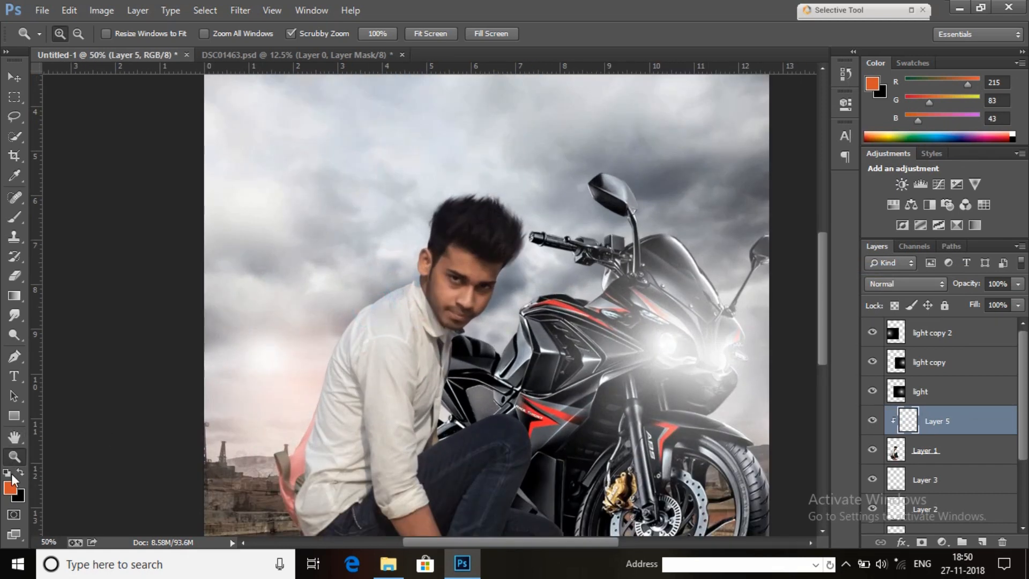
{"action": "left_click", "coordinate": [21, 470]}
{"action": "left_click", "coordinate": [7, 472]}
{"action": "left_click", "coordinate": [21, 470]}
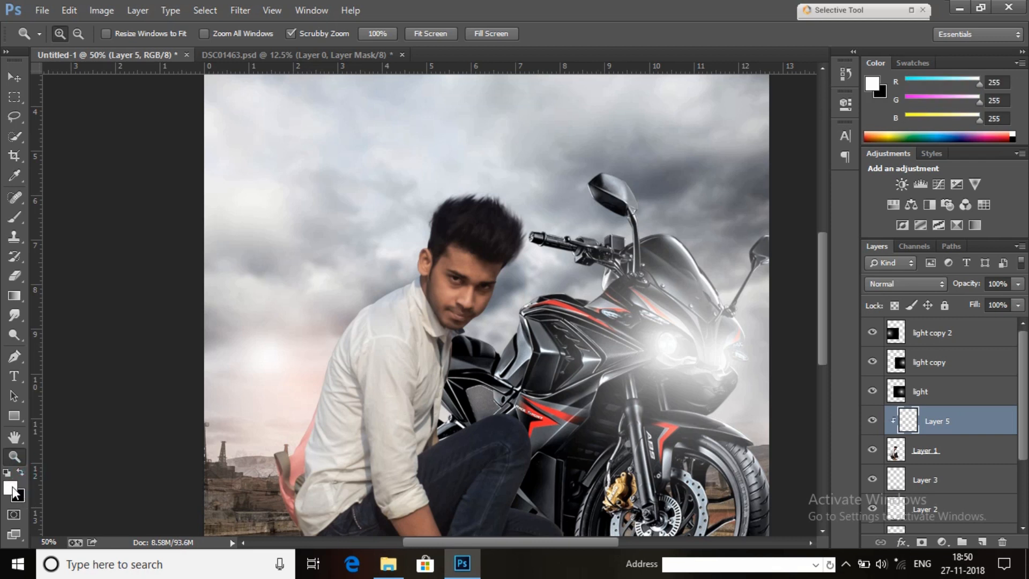
{"action": "left_click", "coordinate": [9, 487]}
{"action": "left_click_drag", "start_coordinate": [572, 197], "coordinate": [573, 184]}
{"action": "left_click", "coordinate": [917, 140]}
Paint light grey rim light around the edges of the man's body on the clipped layer with a 175 px brush
{"action": "left_click", "coordinate": [15, 217]}
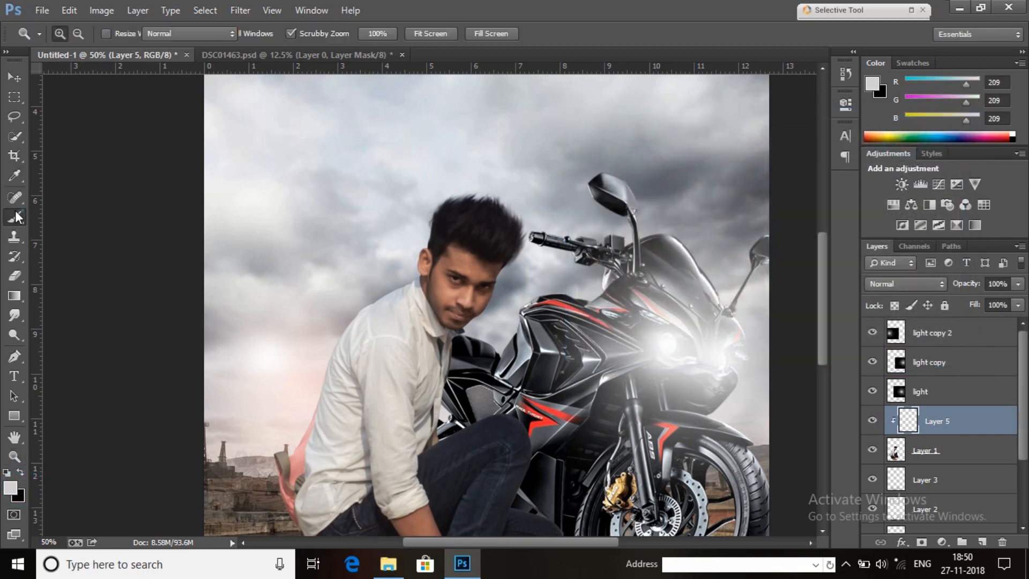
{"action": "key", "text": "bracketleft"}
{"action": "key", "text": "bracketleft"}
{"action": "key", "text": "bracketleft"}
{"action": "key", "text": "bracketleft"}
{"action": "key", "text": "bracketleft"}
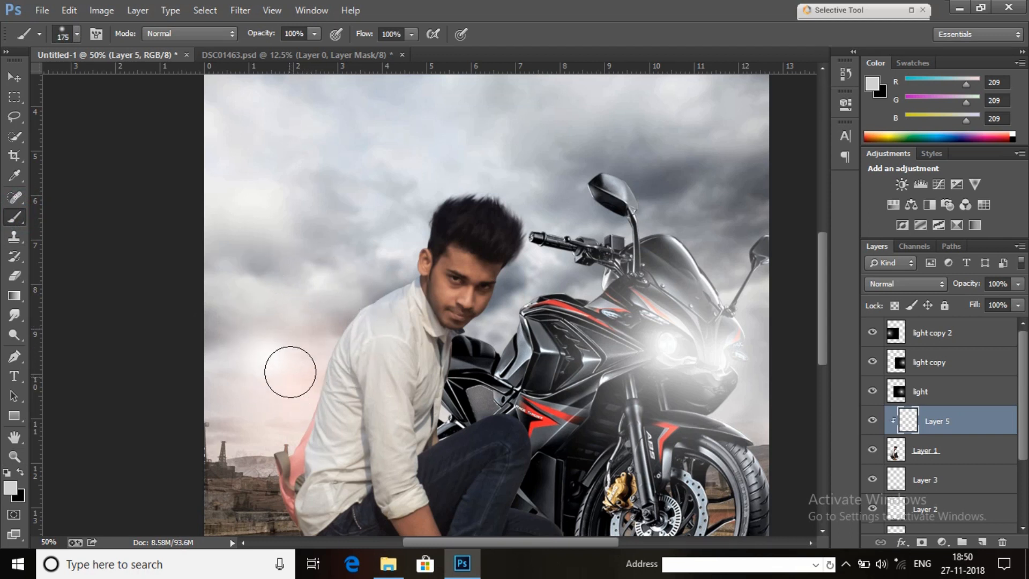
{"action": "mouse_move", "coordinate": [323, 308]}
{"action": "left_mouse_down"}
{"action": "mouse_move", "coordinate": [349, 289]}
{"action": "mouse_move", "coordinate": [327, 200]}
{"action": "mouse_move", "coordinate": [367, 277]}
{"action": "left_mouse_up"}
{"action": "left_click", "coordinate": [376, 269]}
{"action": "left_click", "coordinate": [376, 270]}
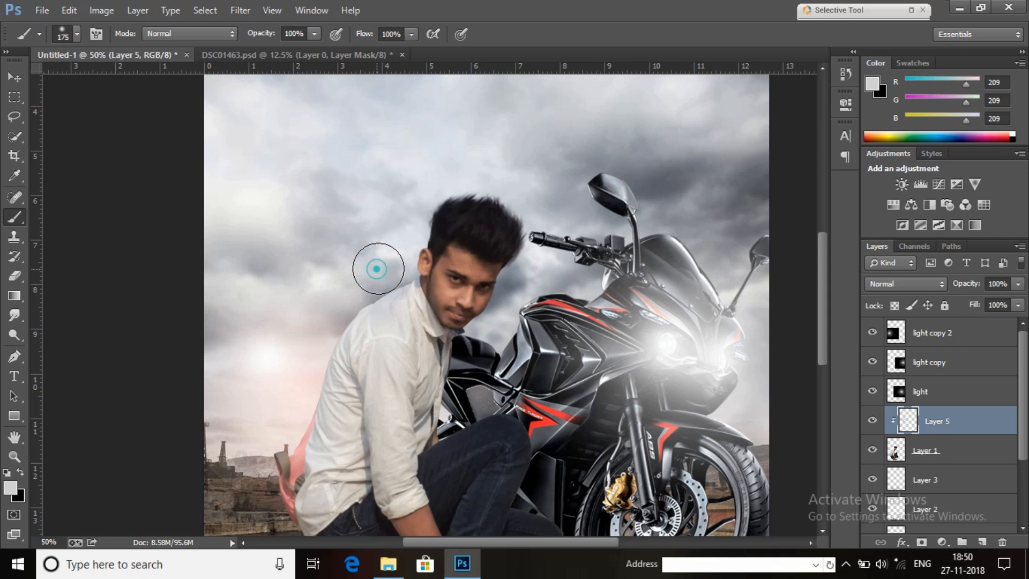
{"action": "left_click", "coordinate": [386, 250]}
{"action": "left_click", "coordinate": [400, 203]}
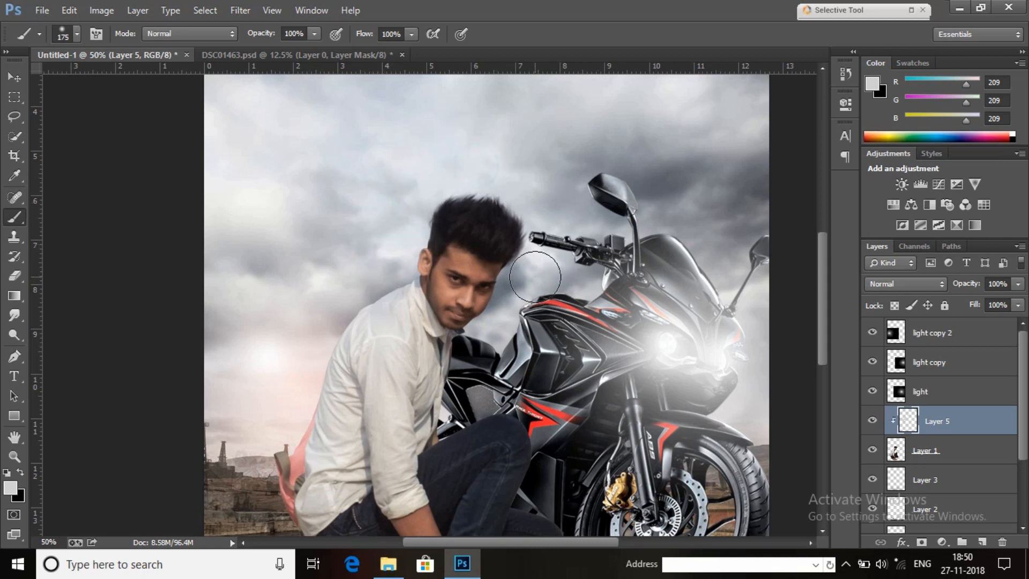
{"action": "left_click", "coordinate": [472, 390]}
{"action": "left_click", "coordinate": [563, 431]}
{"action": "left_click_drag", "start_coordinate": [563, 466], "coordinate": [555, 317]}
{"action": "left_click", "coordinate": [551, 346]}
{"action": "left_click", "coordinate": [293, 465]}
{"action": "left_click_drag", "start_coordinate": [285, 453], "coordinate": [232, 327]}
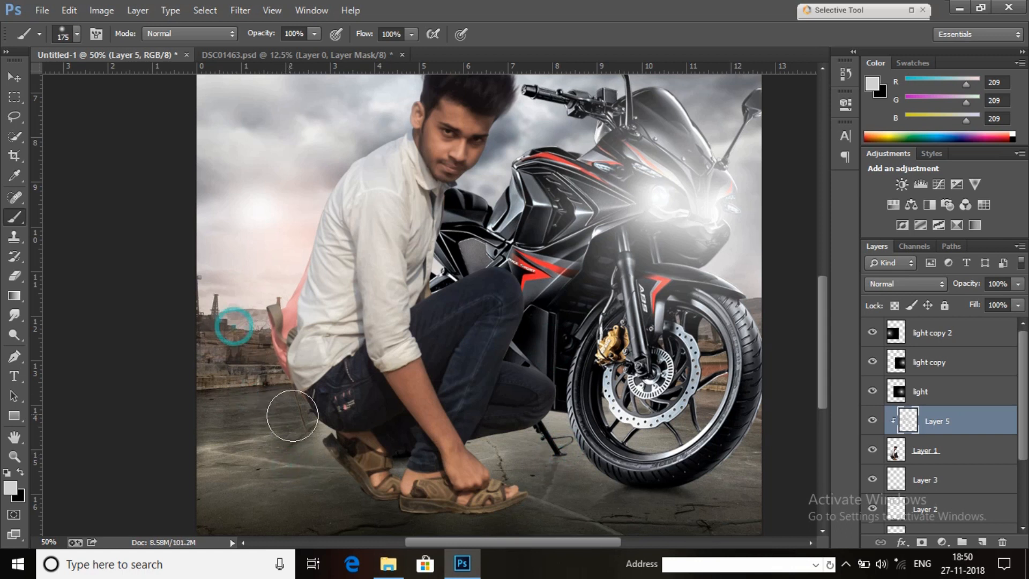
Set the clipped rim-light layer's blend mode to Screen and check its effect in the whole composite
{"action": "left_click", "coordinate": [906, 284]}
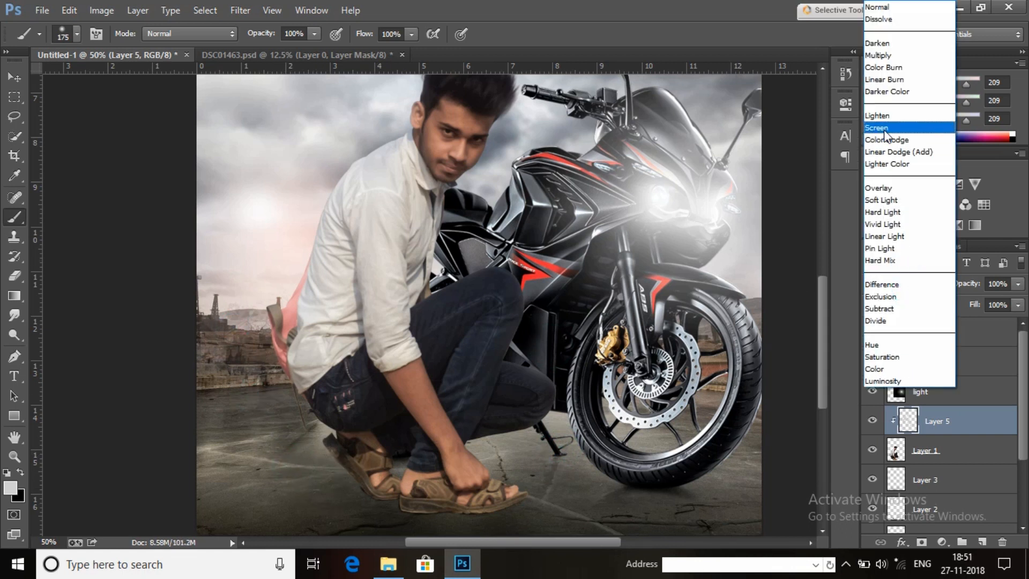
{"action": "left_click", "coordinate": [905, 126]}
{"action": "left_click", "coordinate": [873, 421]}
{"action": "left_click", "coordinate": [12, 456]}
{"action": "right_click", "coordinate": [430, 263]}
{"action": "left_click", "coordinate": [452, 272]}
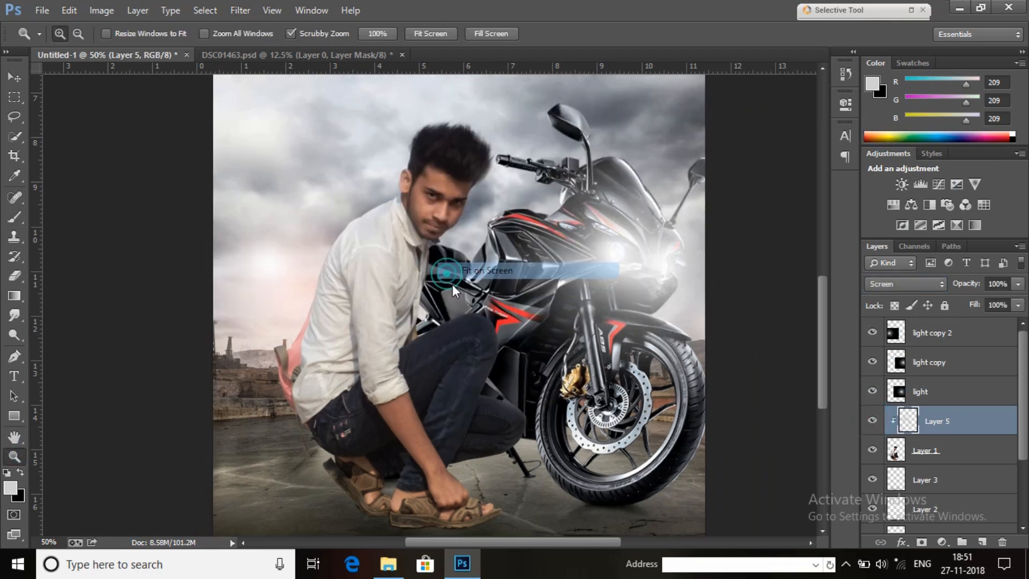
{"action": "left_click", "coordinate": [464, 288]}
{"action": "right_click", "coordinate": [462, 247]}
{"action": "left_click", "coordinate": [494, 353]}
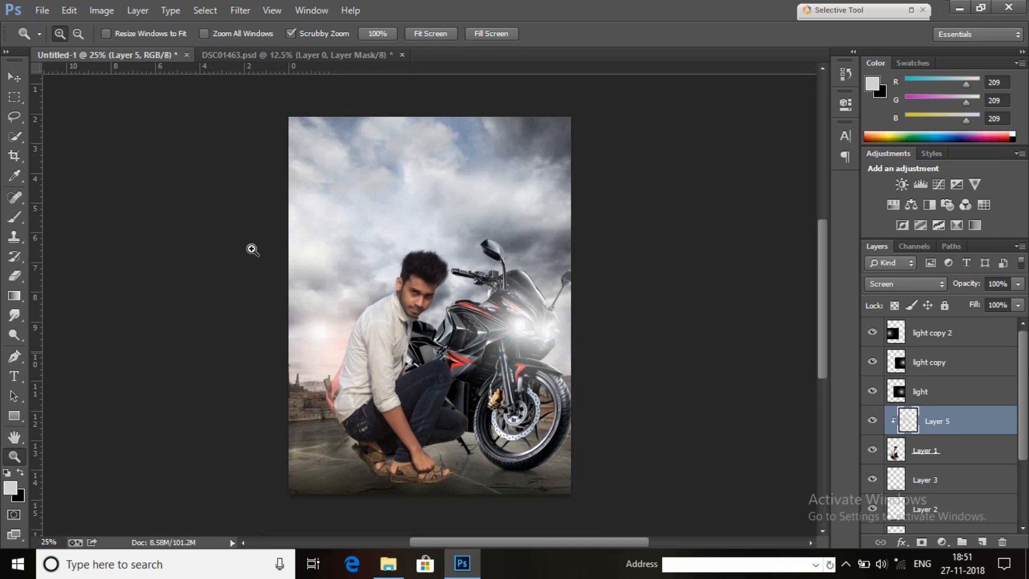
Add a new layer above light copy 2 and apply the merged RGB image to it with Multiply blending at 100% opacity
{"action": "left_click", "coordinate": [949, 335]}
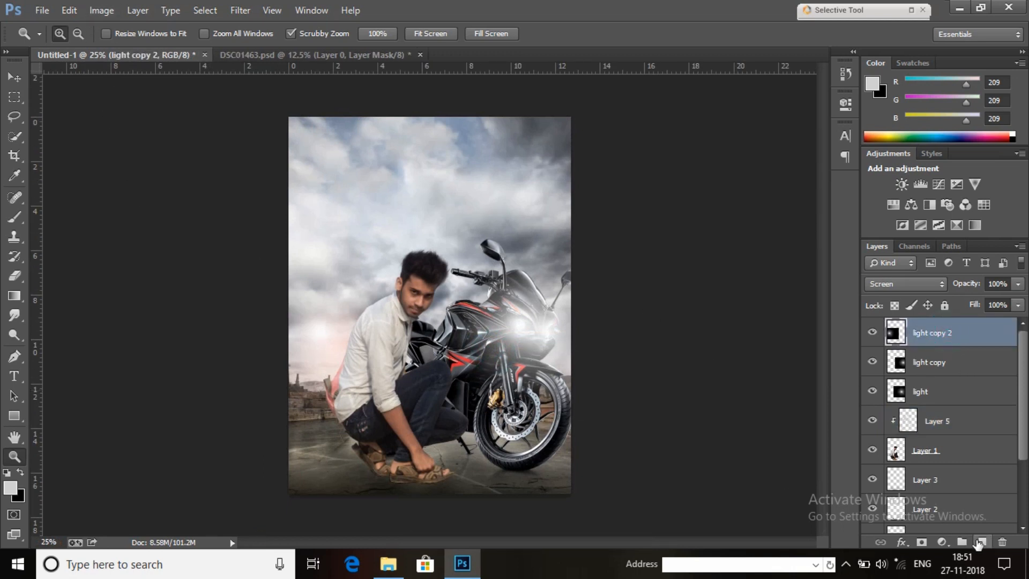
{"action": "left_click", "coordinate": [980, 542]}
{"action": "left_click", "coordinate": [108, 8]}
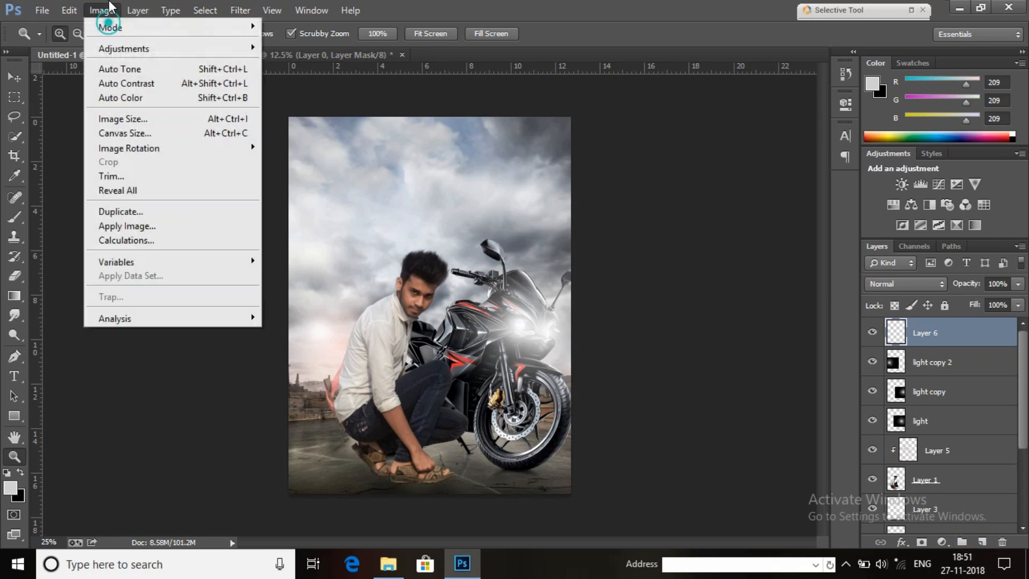
{"action": "left_click", "coordinate": [144, 226]}
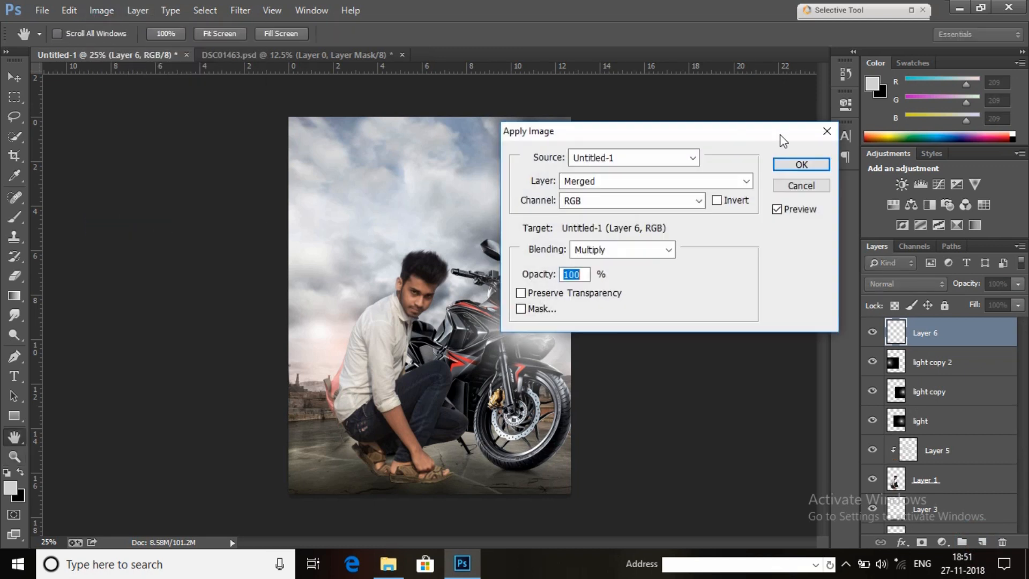
{"action": "left_click", "coordinate": [801, 164]}
{"action": "key", "text": "z"}
Open the Camera Raw filter and set Clarity +29, Blacks +23, Whites -2, Shadows +4, Highlights +3 and Contrast +6
{"action": "left_click", "coordinate": [240, 10]}
{"action": "left_click", "coordinate": [272, 97]}
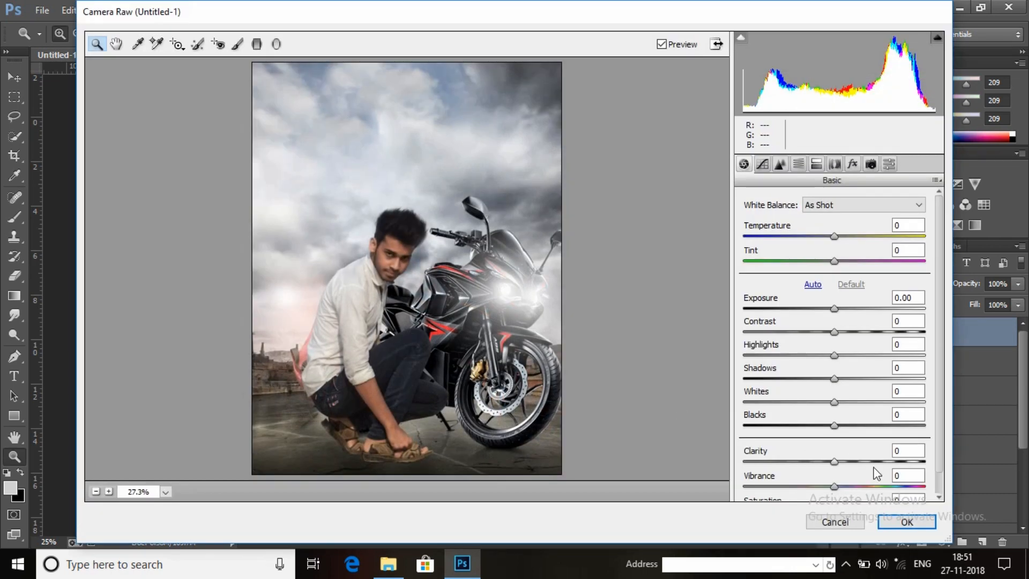
{"action": "left_click_drag", "start_coordinate": [835, 464], "coordinate": [858, 469]}
{"action": "left_click_drag", "start_coordinate": [834, 426], "coordinate": [841, 343]}
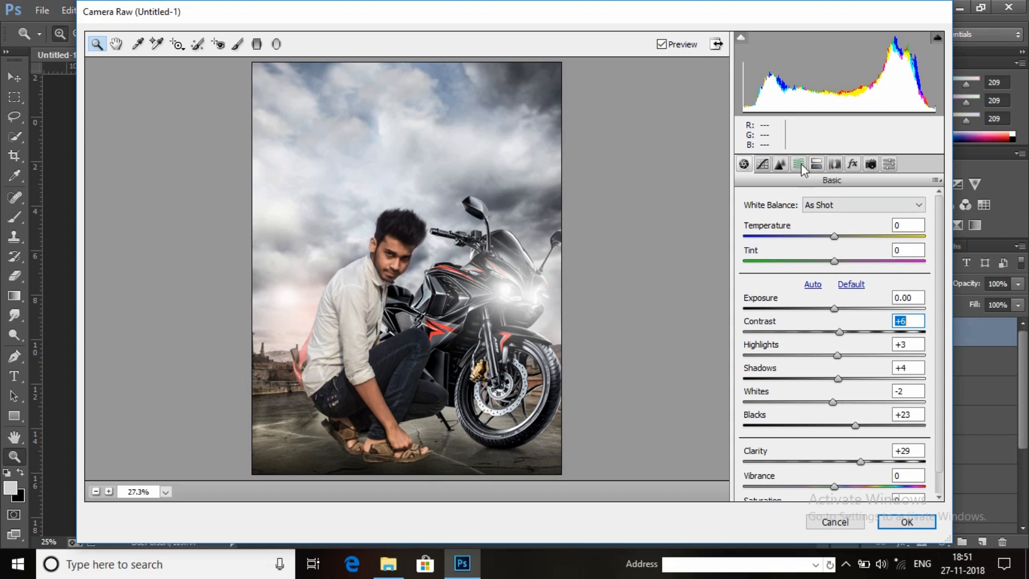
Raise the HSL luminance of Reds to +17 and Oranges to +3
{"action": "left_click", "coordinate": [815, 164]}
{"action": "left_click", "coordinate": [838, 222]}
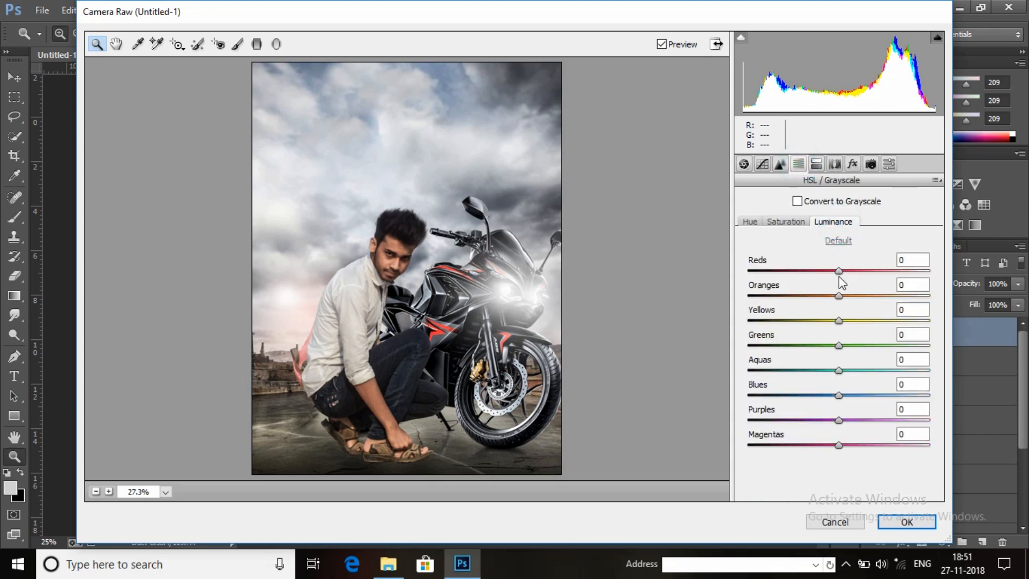
{"action": "left_click_drag", "start_coordinate": [840, 272], "coordinate": [850, 302]}
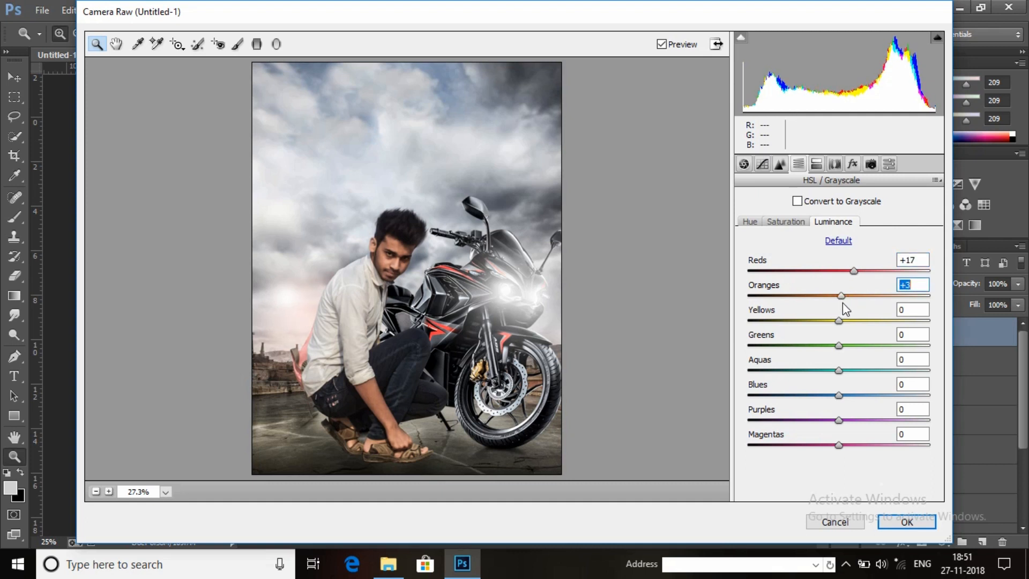
Set the Luminance noise reduction to 25 and inspect the smoothing on the man's face and the bike
{"action": "left_click", "coordinate": [780, 163]}
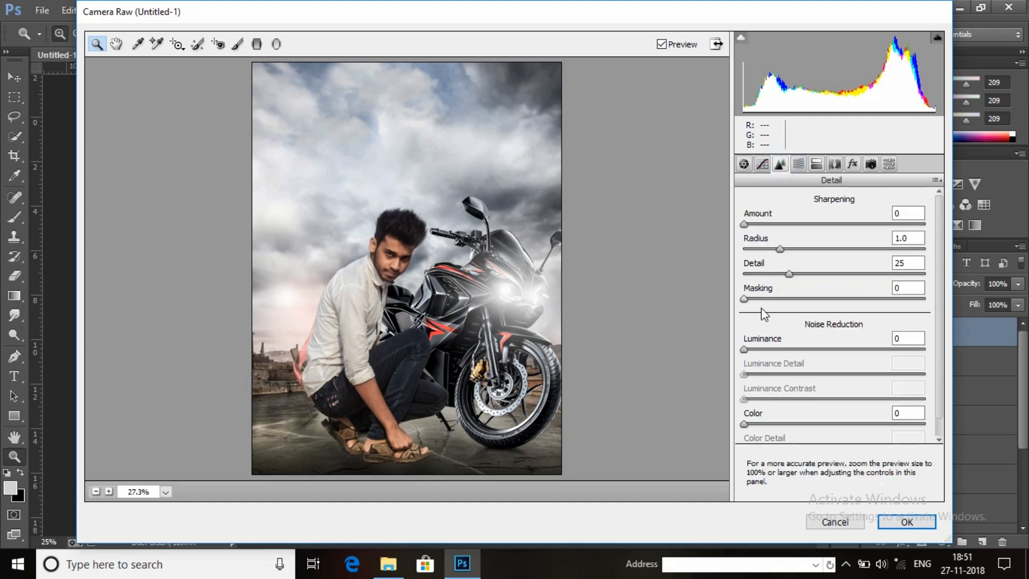
{"action": "left_click_drag", "start_coordinate": [745, 350], "coordinate": [794, 350]}
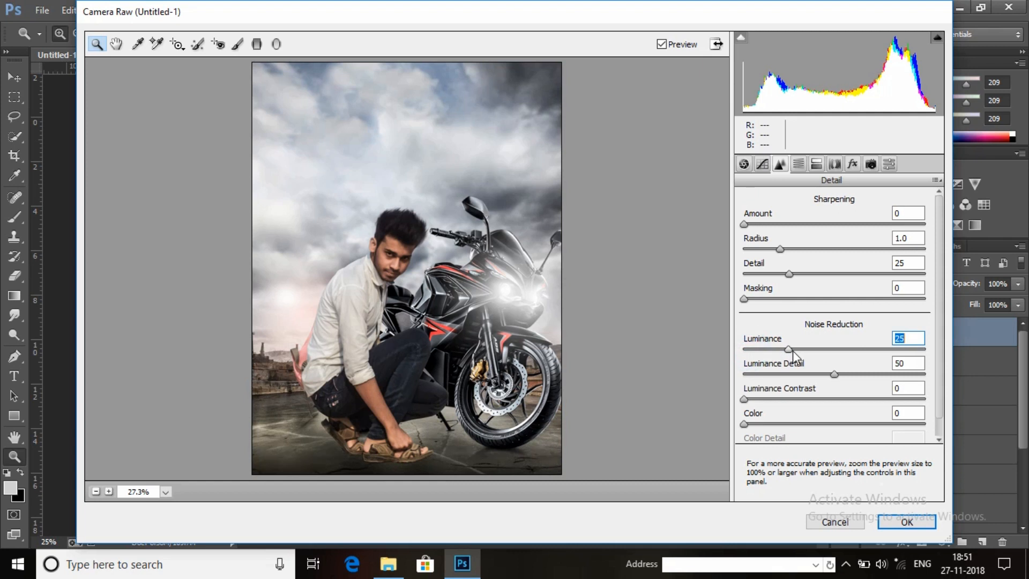
{"action": "left_click", "coordinate": [372, 274]}
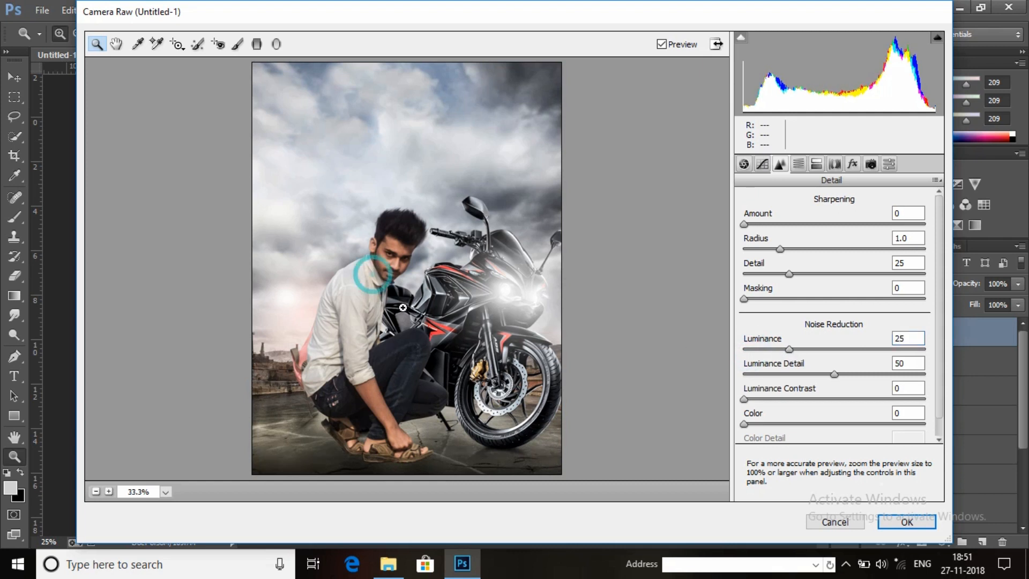
{"action": "left_click", "coordinate": [410, 257]}
{"action": "left_click", "coordinate": [410, 258]}
{"action": "right_click", "coordinate": [435, 272]}
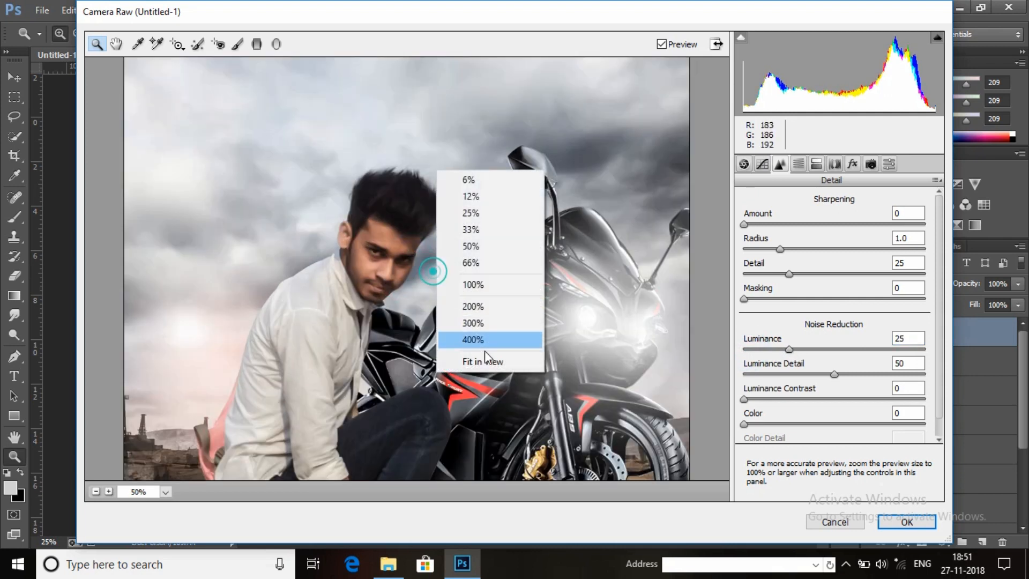
{"action": "left_click", "coordinate": [501, 373]}
{"action": "right_click", "coordinate": [396, 213]}
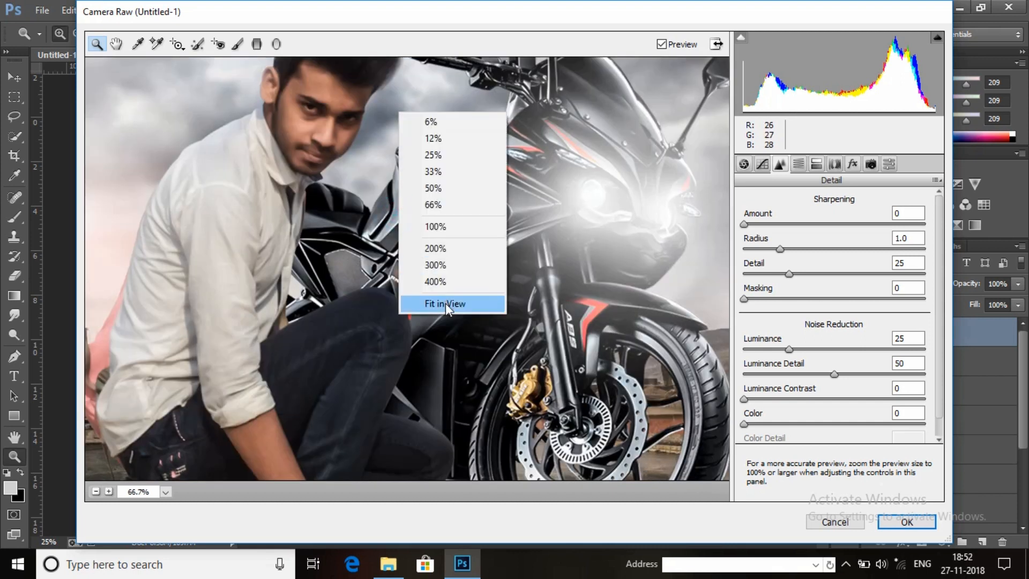
{"action": "left_click", "coordinate": [446, 303]}
{"action": "left_click", "coordinate": [449, 279]}
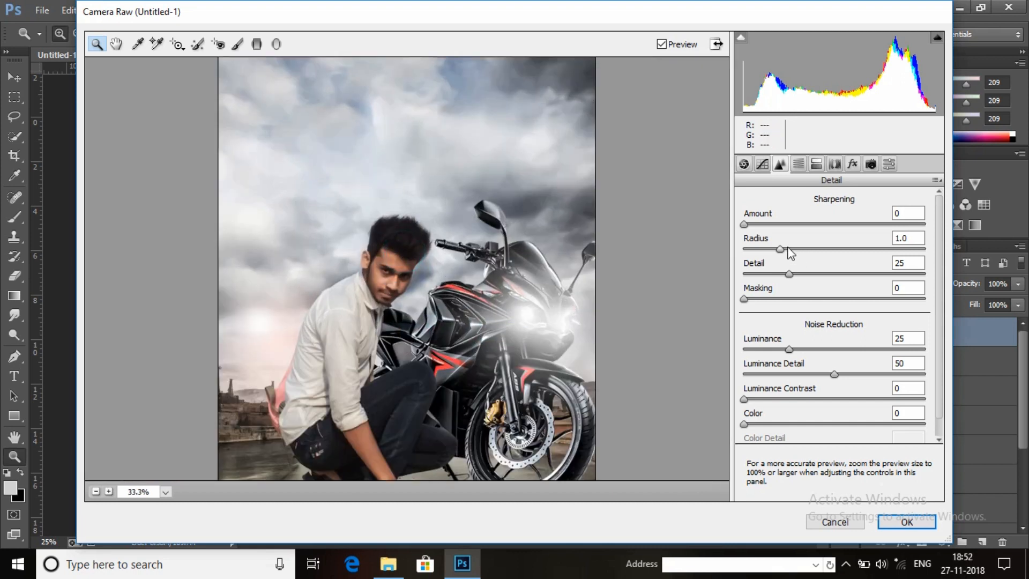
Set the sharpening Amount to 35 and check the whole image
{"action": "left_click_drag", "start_coordinate": [744, 225], "coordinate": [786, 233]}
{"action": "right_click", "coordinate": [432, 217]}
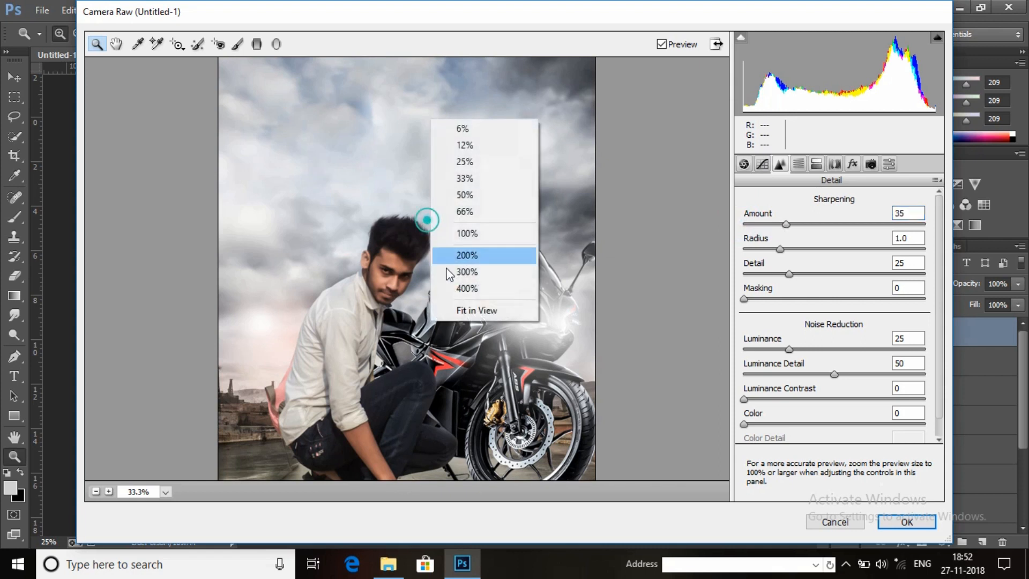
{"action": "left_click", "coordinate": [479, 309]}
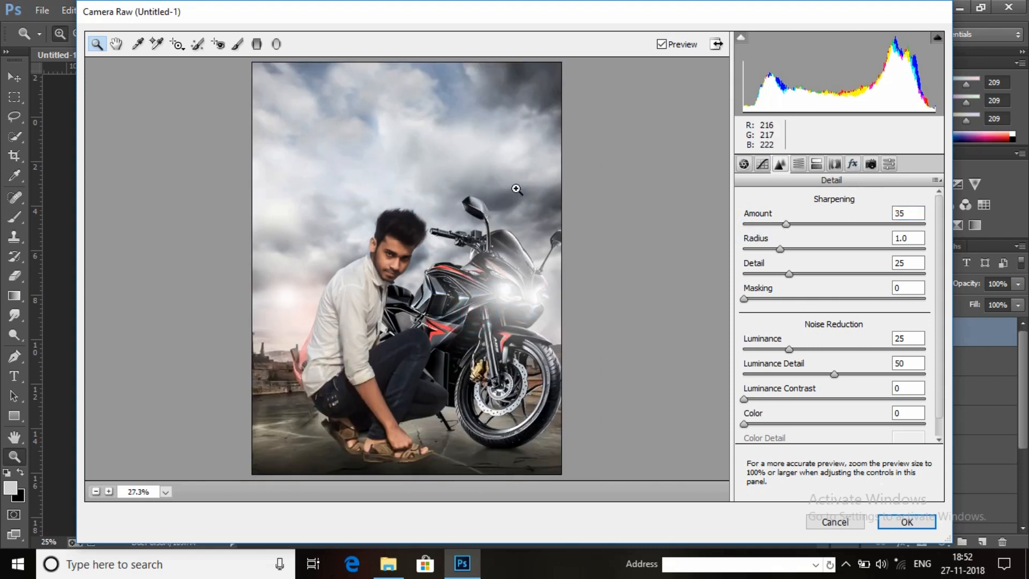
Darken the ground with a graduated filter running from the image's lower edge up to the man's knees, with Exposure -2.60
{"action": "left_click", "coordinate": [276, 44]}
{"action": "left_click", "coordinate": [257, 45]}
{"action": "left_click_drag", "start_coordinate": [406, 462], "coordinate": [407, 406]}
{"action": "left_click_drag", "start_coordinate": [820, 276], "coordinate": [785, 279]}
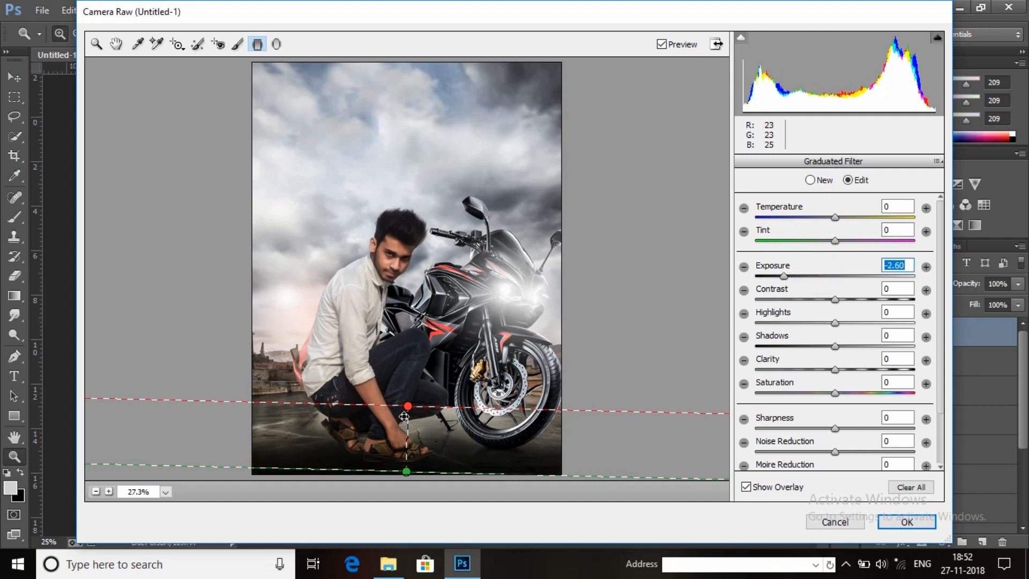
{"action": "left_click_drag", "start_coordinate": [410, 410], "coordinate": [406, 398]}
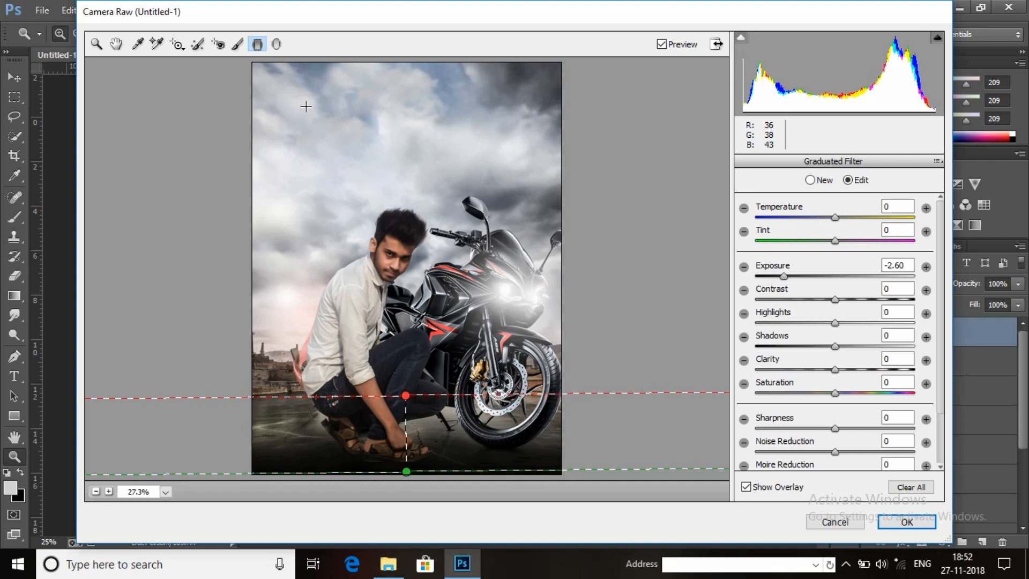
Darken the image corners with a large radial filter centred on the man and bike, with Exposure -1.90
{"action": "left_click", "coordinate": [279, 53]}
{"action": "left_click_drag", "start_coordinate": [402, 294], "coordinate": [547, 510]}
{"action": "left_click_drag", "start_coordinate": [460, 409], "coordinate": [459, 380]}
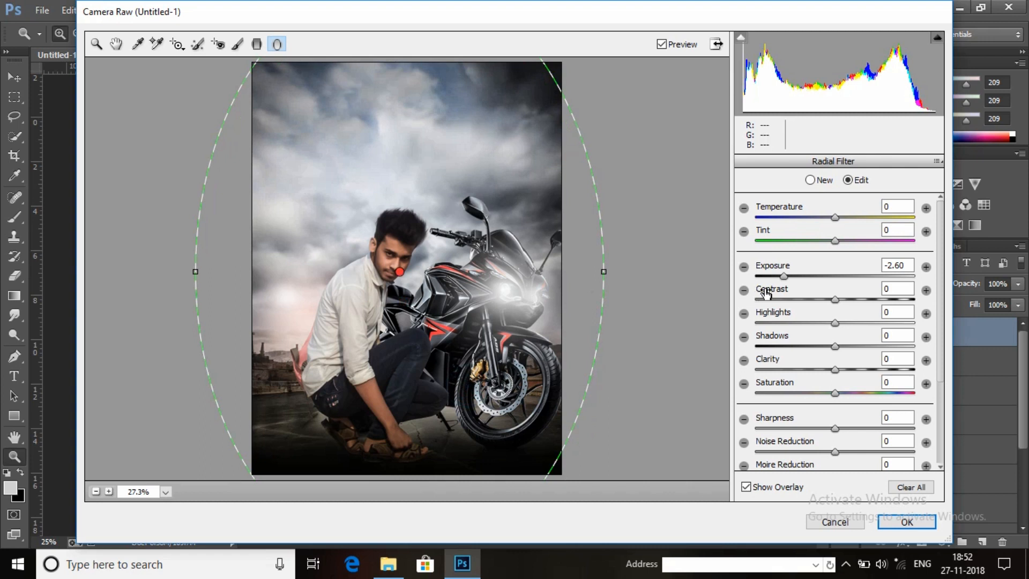
{"action": "left_click_drag", "start_coordinate": [784, 277], "coordinate": [797, 276]}
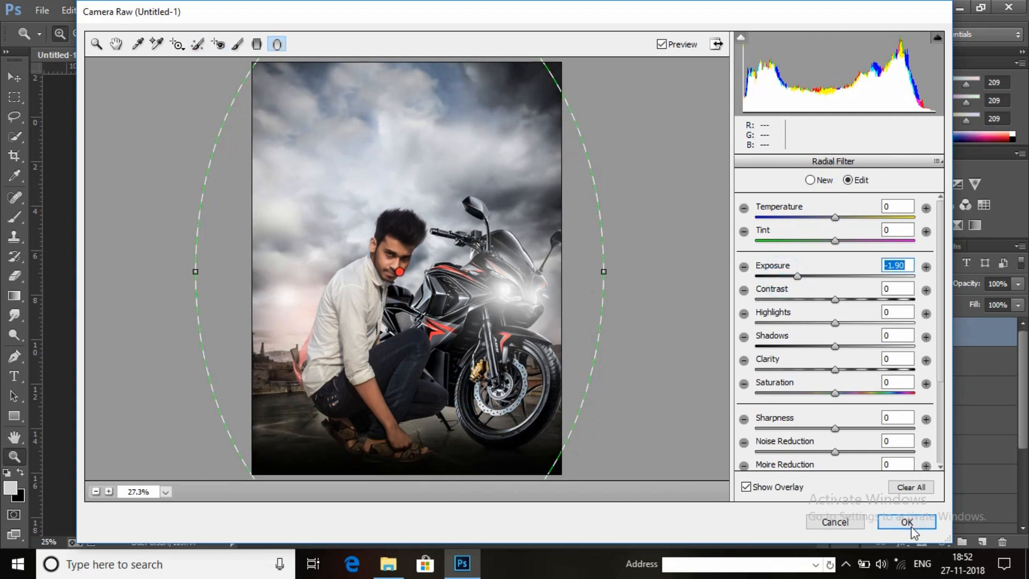
Raise the basic Clarity to +35, apply the Camera Raw filter and check the result
{"action": "left_click", "coordinate": [97, 44]}
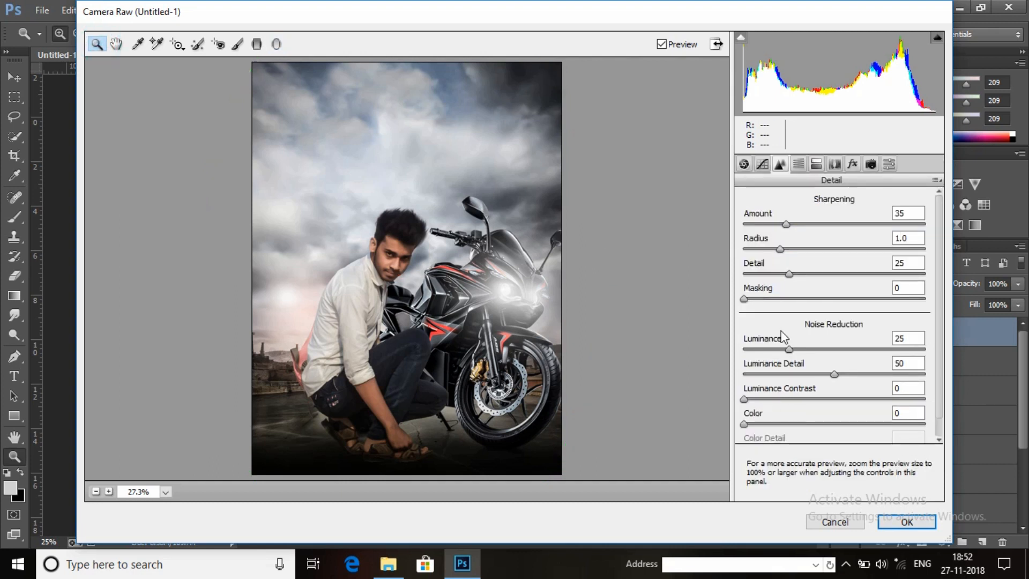
{"action": "left_click", "coordinate": [744, 164]}
{"action": "left_click_drag", "start_coordinate": [857, 461], "coordinate": [871, 460]}
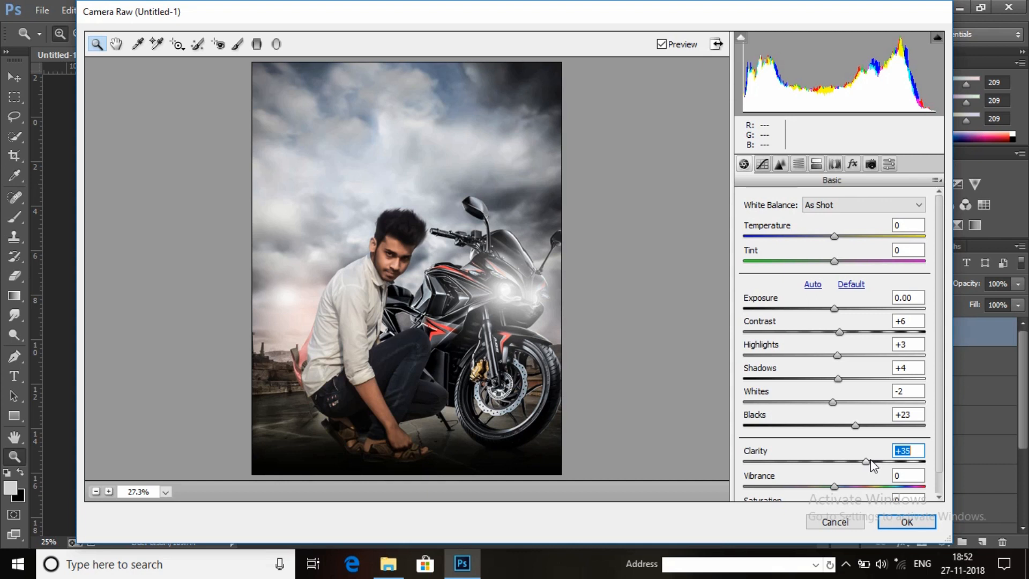
{"action": "left_click", "coordinate": [906, 522]}
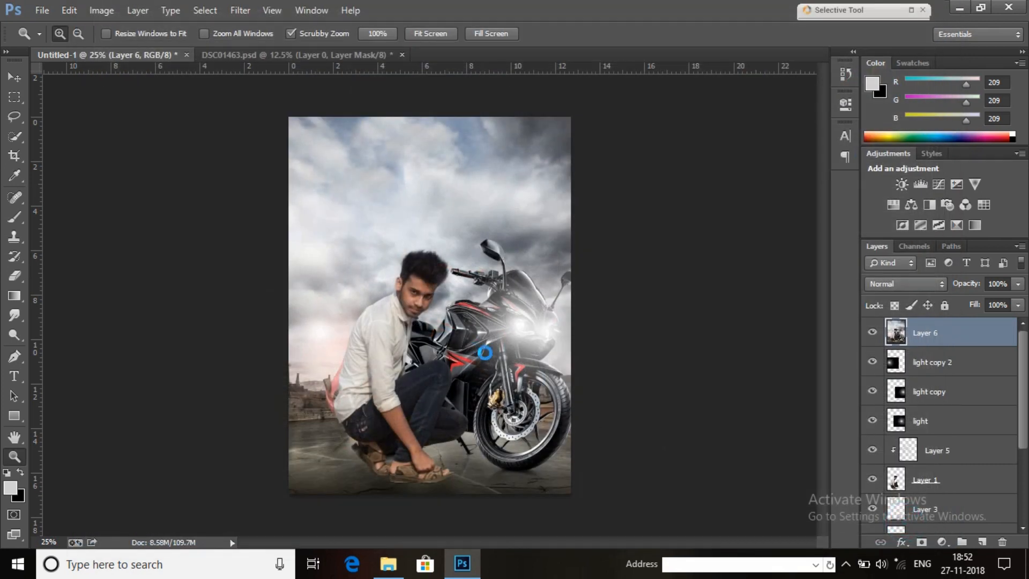
{"action": "left_click", "coordinate": [444, 288]}
{"action": "right_click", "coordinate": [464, 203]}
{"action": "left_click", "coordinate": [516, 304]}
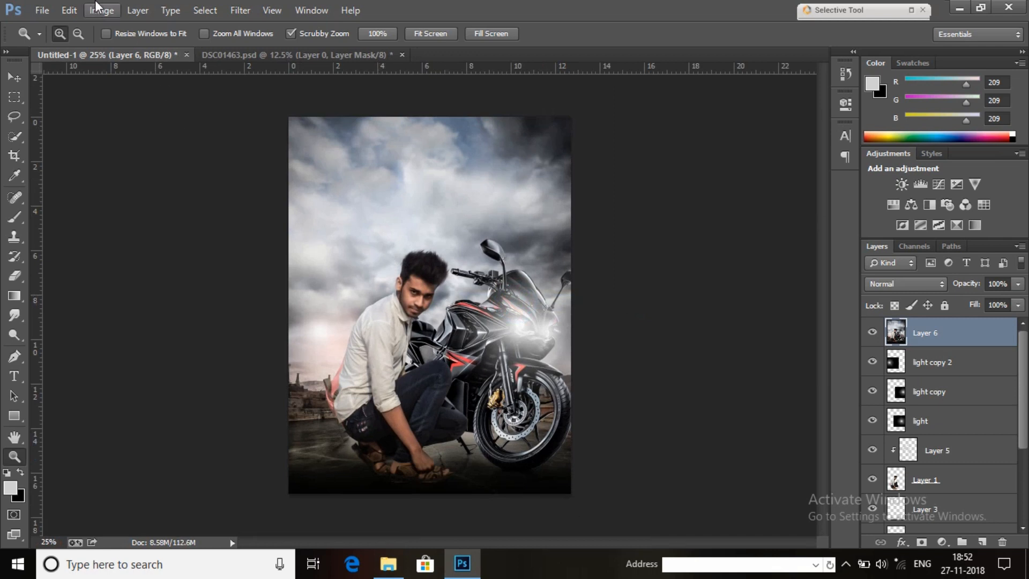
Add a Photo Filter adjustment layer above Layer 6 and set its colour to pale cyan #bceff0
{"action": "left_click", "coordinate": [942, 543]}
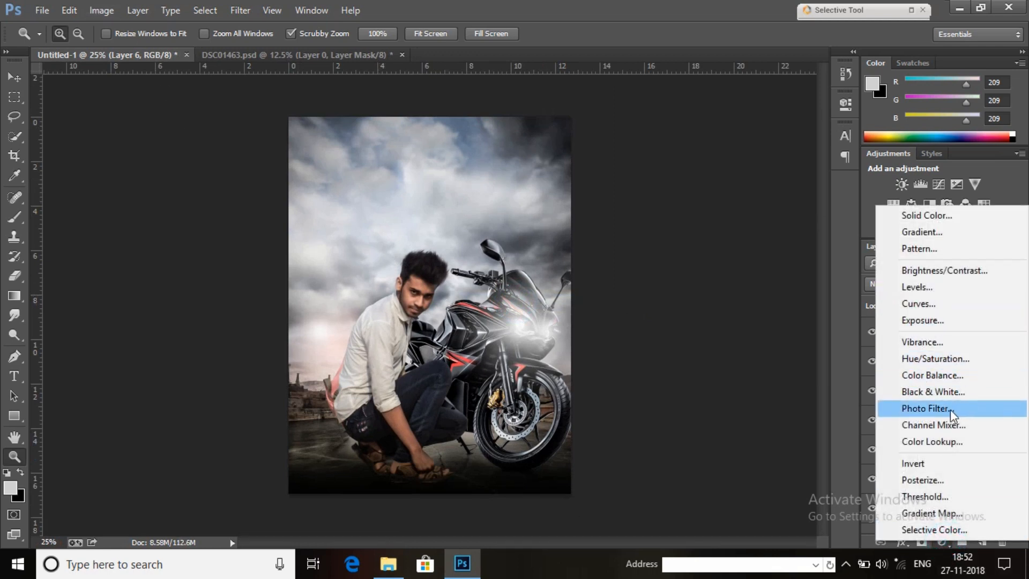
{"action": "left_click", "coordinate": [981, 410]}
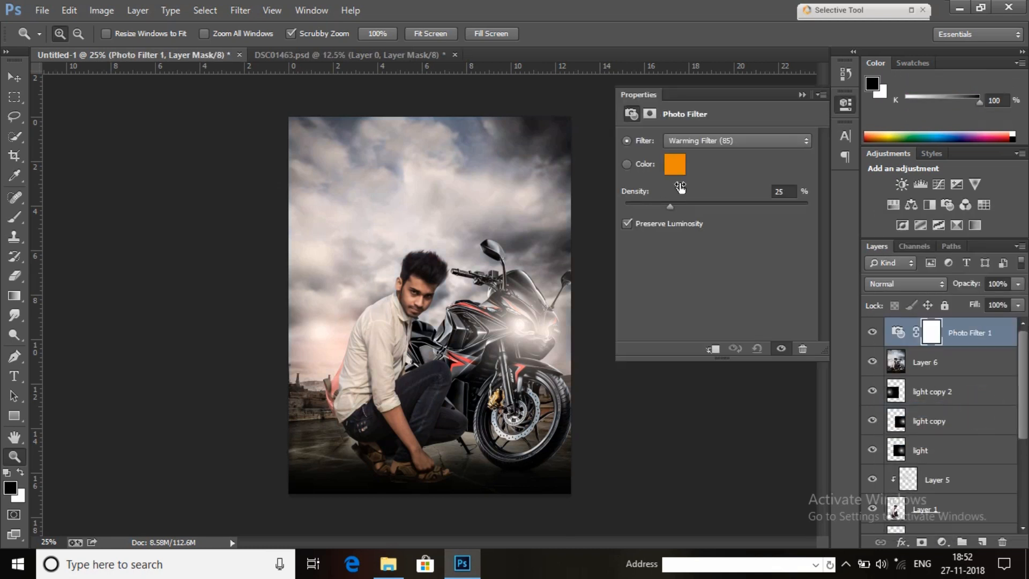
{"action": "left_click", "coordinate": [676, 165]}
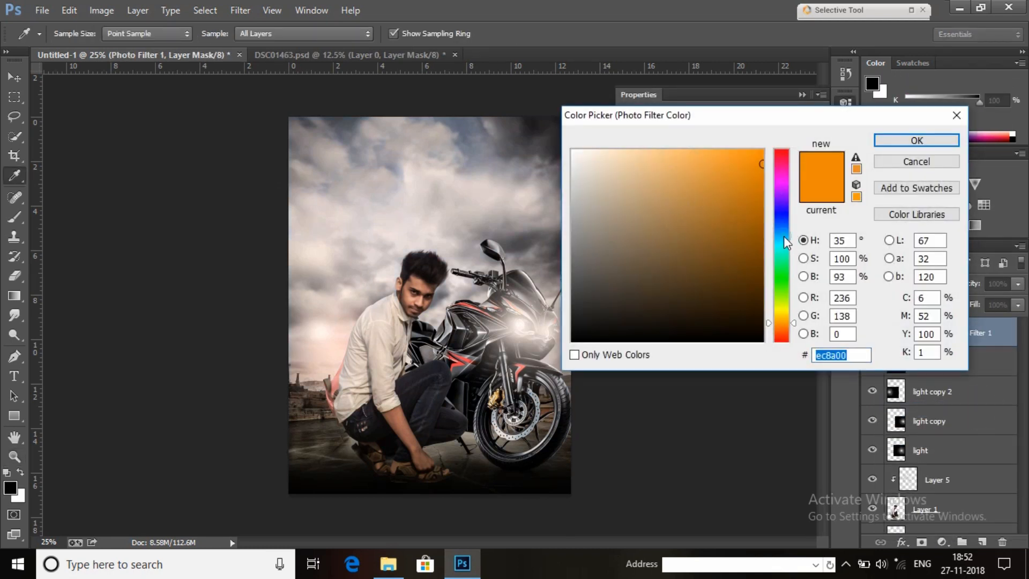
{"action": "left_click", "coordinate": [785, 242]}
{"action": "left_click_drag", "start_coordinate": [653, 171], "coordinate": [613, 161]}
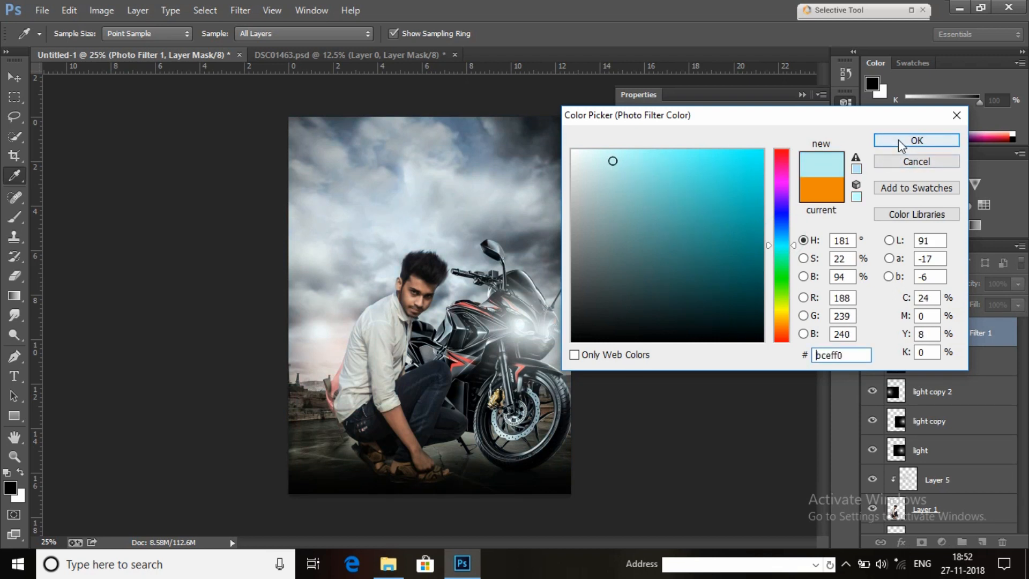
{"action": "left_click", "coordinate": [898, 139]}
Lower the photo filter's density, comparing the image with and without the effect
{"action": "left_click_drag", "start_coordinate": [667, 206], "coordinate": [660, 206]}
{"action": "left_click", "coordinate": [781, 349]}
{"action": "left_click", "coordinate": [780, 349]}
{"action": "left_click_drag", "start_coordinate": [653, 206], "coordinate": [640, 209]}
{"action": "left_click", "coordinate": [845, 104]}
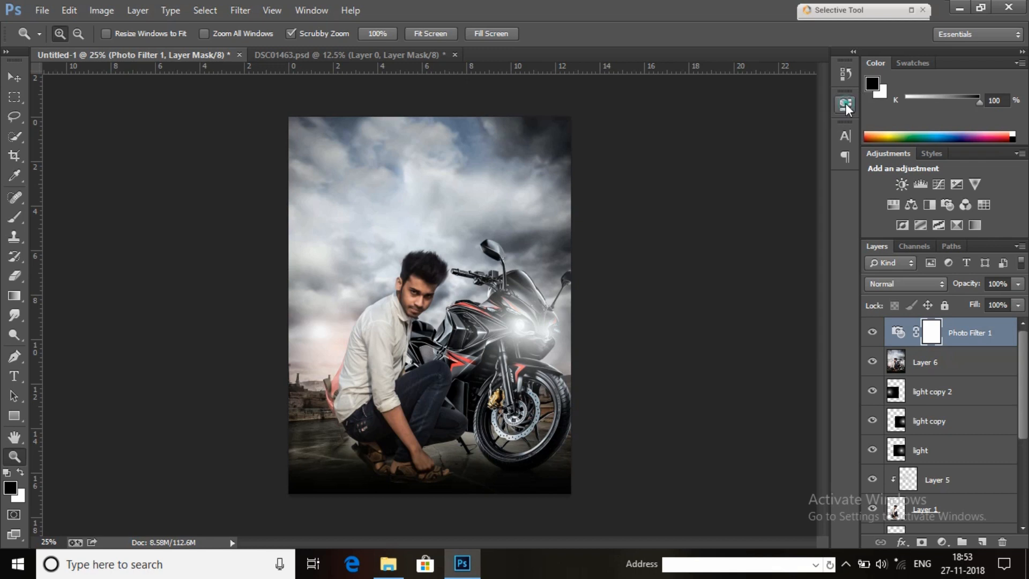
Add a new layer above Photo Filter 1 and apply the merged image to it with Multiply blending at 100% opacity
{"action": "left_click", "coordinate": [982, 542]}
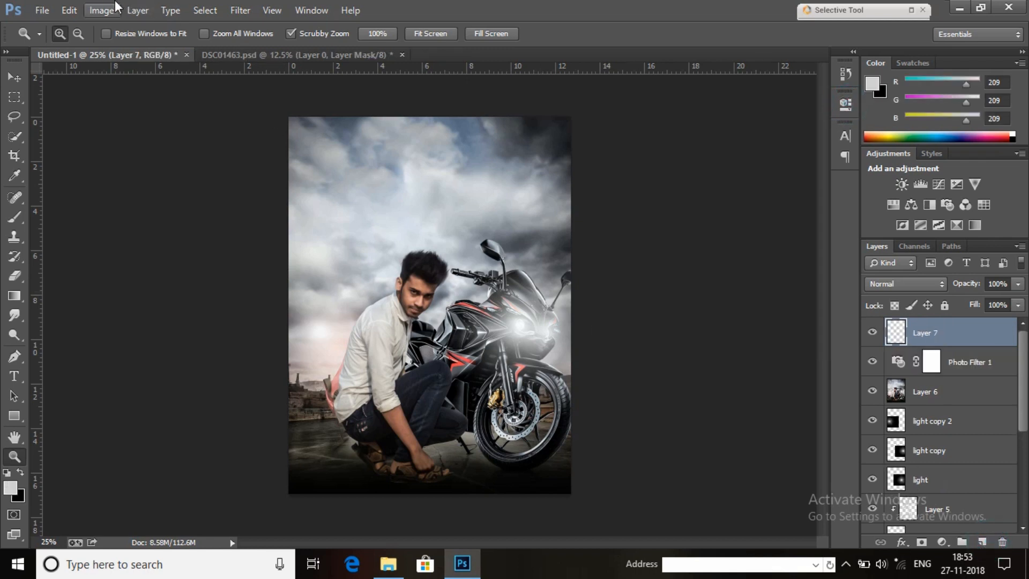
{"action": "left_click", "coordinate": [102, 10]}
{"action": "left_click", "coordinate": [172, 221]}
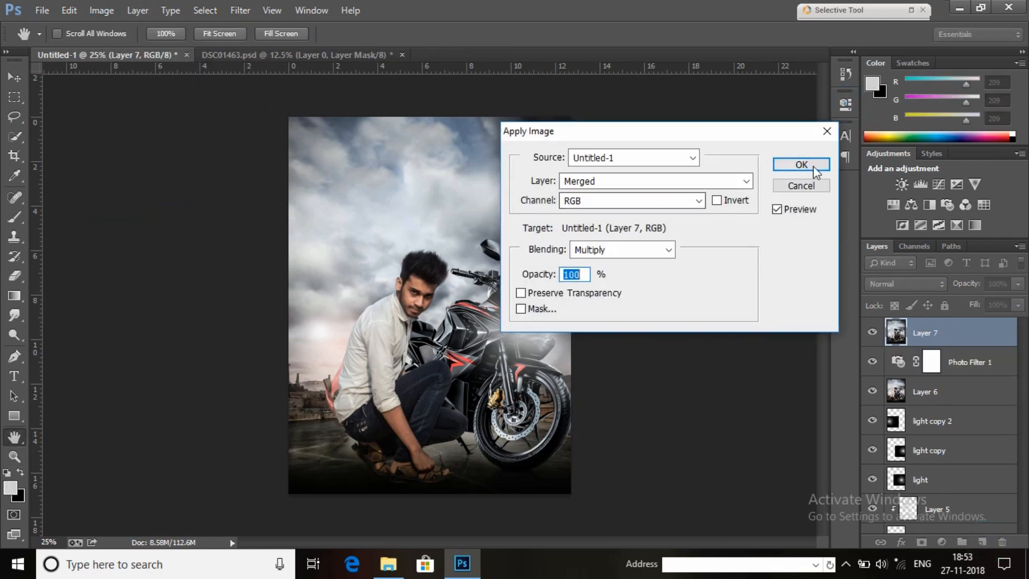
{"action": "left_click", "coordinate": [812, 166]}
Apply a Color Balance of +6, +2, +2 to the midtones of Layer 7 and check the result
{"action": "left_click", "coordinate": [114, 11]}
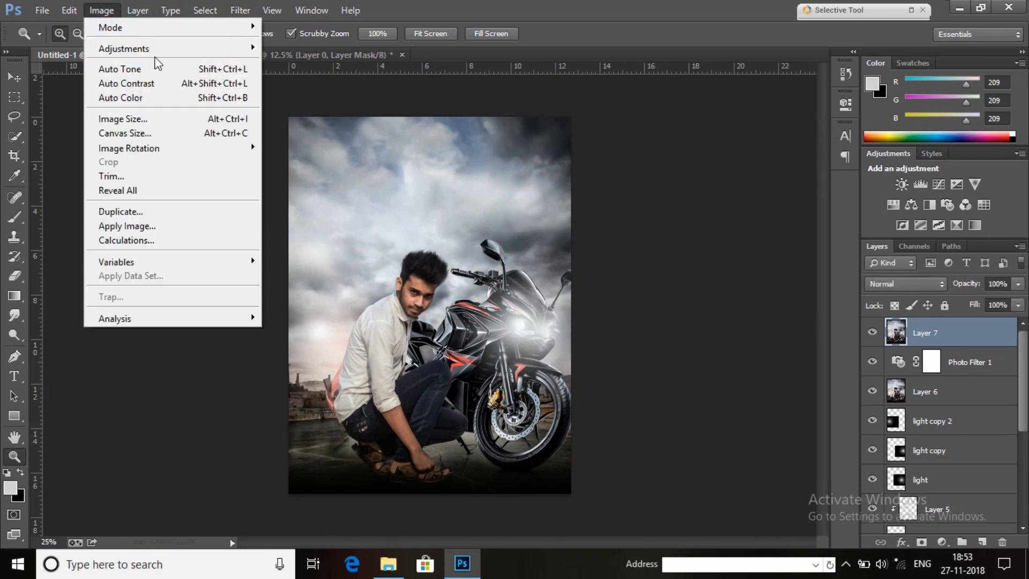
{"action": "mouse_move", "coordinate": [198, 49]}
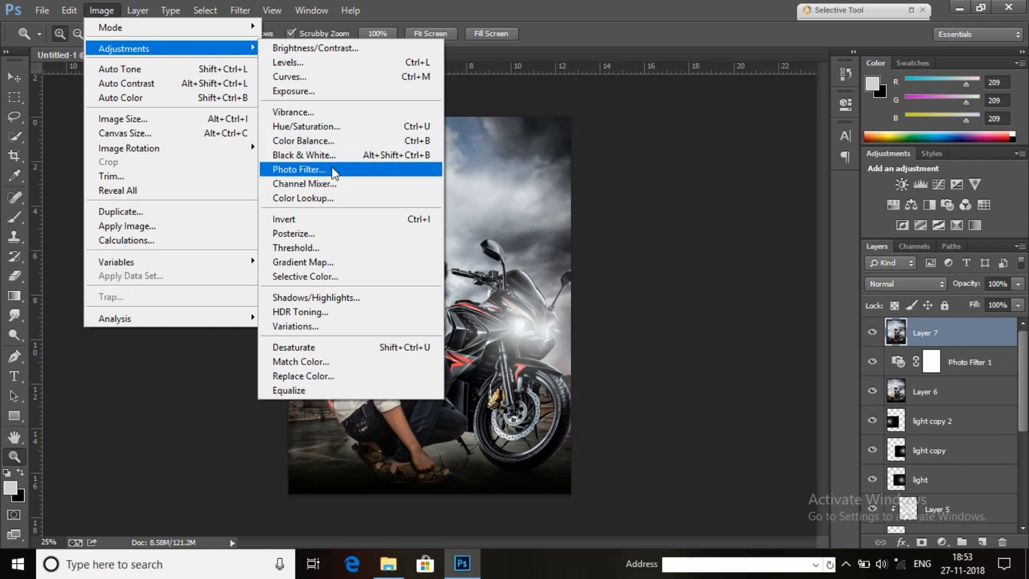
{"action": "left_click", "coordinate": [333, 141]}
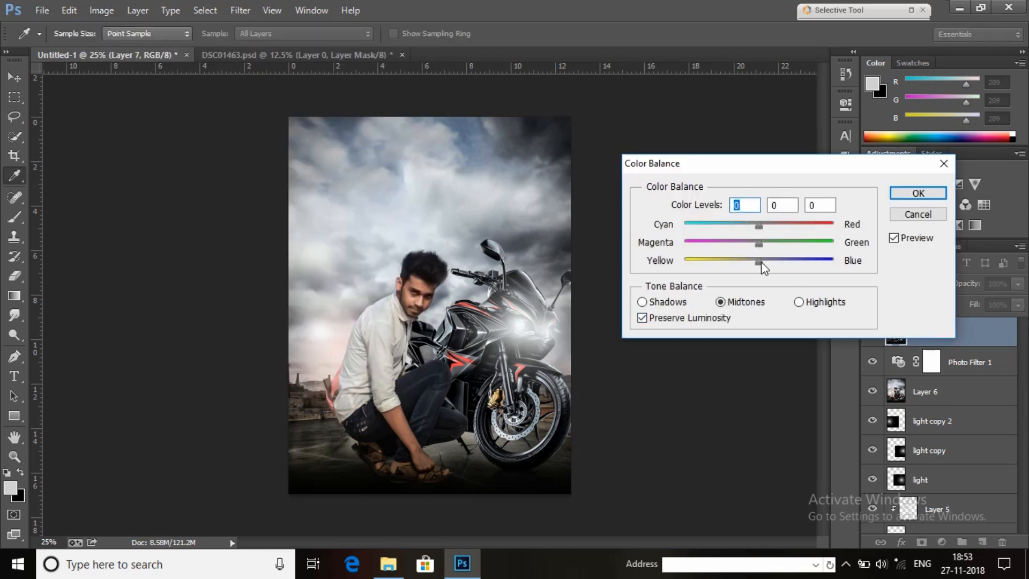
{"action": "left_click_drag", "start_coordinate": [761, 262], "coordinate": [764, 232]}
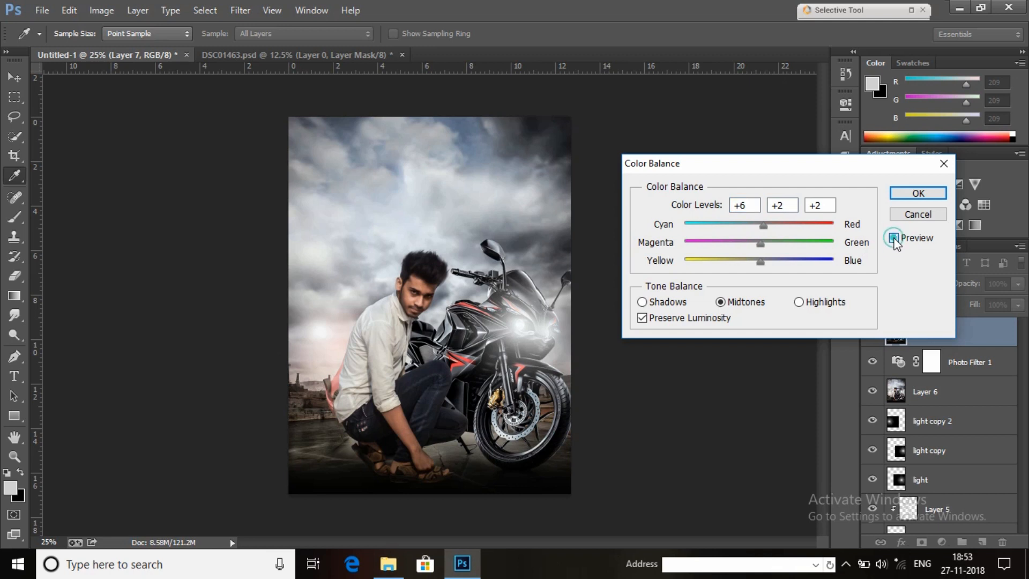
{"action": "left_click", "coordinate": [918, 193]}
{"action": "key", "text": "z"}
{"action": "left_click_drag", "start_coordinate": [397, 313], "coordinate": [484, 289]}
{"action": "right_click", "coordinate": [488, 227]}
{"action": "left_click", "coordinate": [552, 328]}
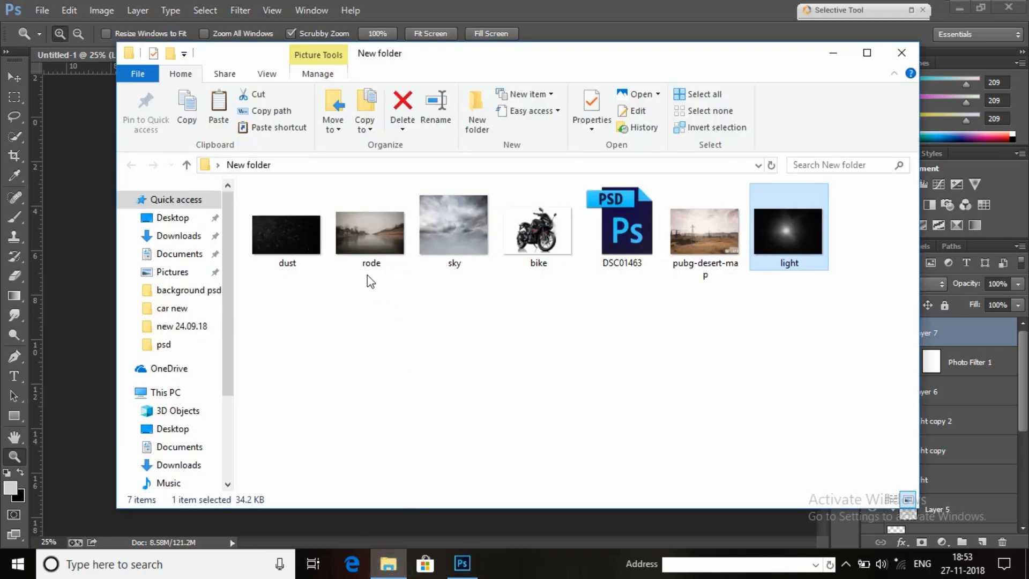
Place the dust image into the composite, scale it to about 106% so it covers the whole canvas, and rasterize its layer
{"action": "left_click_drag", "start_coordinate": [286, 234], "coordinate": [79, 242]}
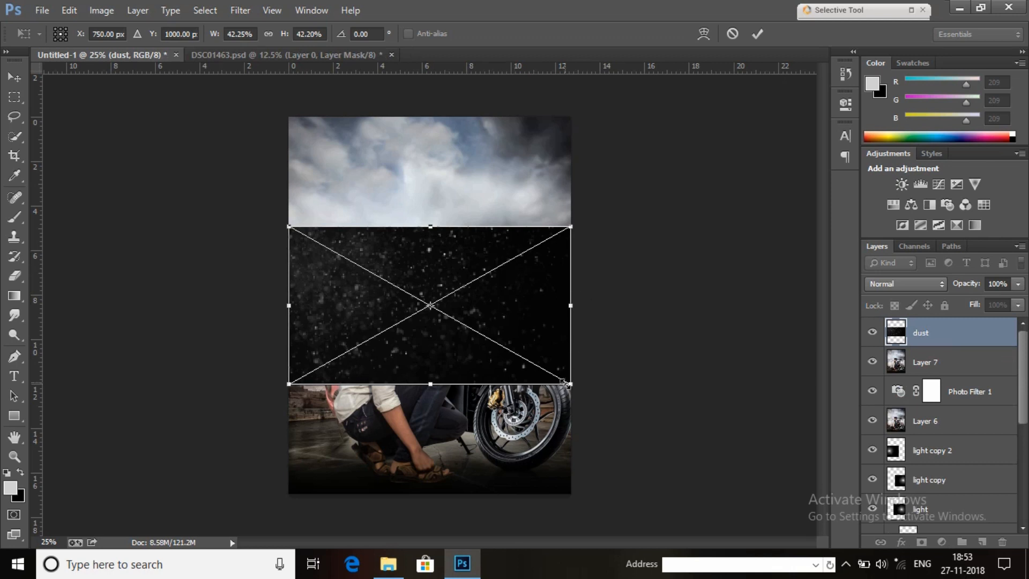
{"action": "left_click_drag", "start_coordinate": [571, 391], "coordinate": [753, 572]}
{"action": "left_click", "coordinate": [757, 34]}
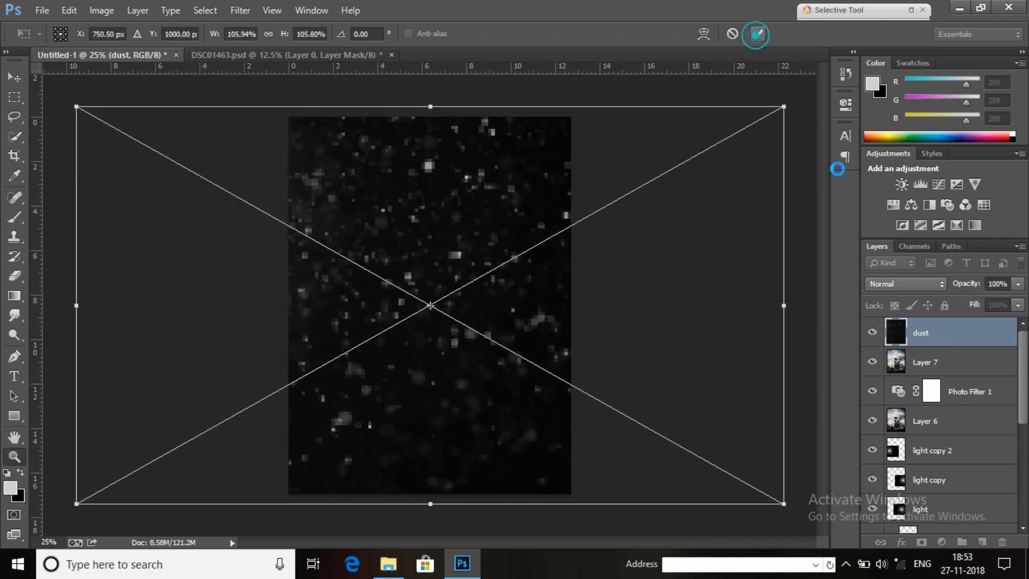
{"action": "right_click", "coordinate": [831, 229]}
{"action": "left_click", "coordinate": [706, 225]}
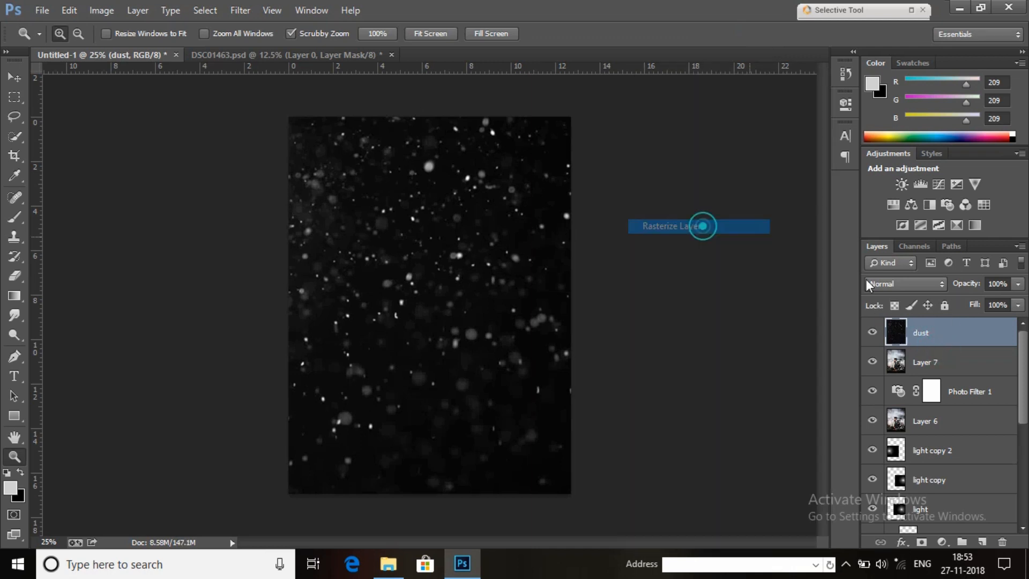
Try Color Dodge blending on the dust layer, and settle on Screen
{"action": "left_click", "coordinate": [906, 283]}
{"action": "left_click", "coordinate": [884, 140]}
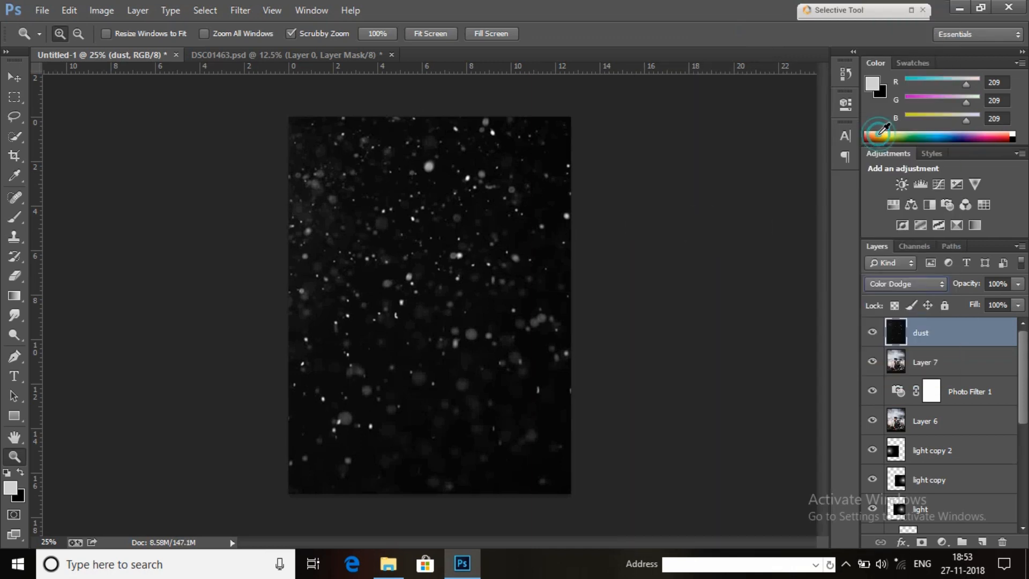
{"action": "left_click", "coordinate": [922, 287]}
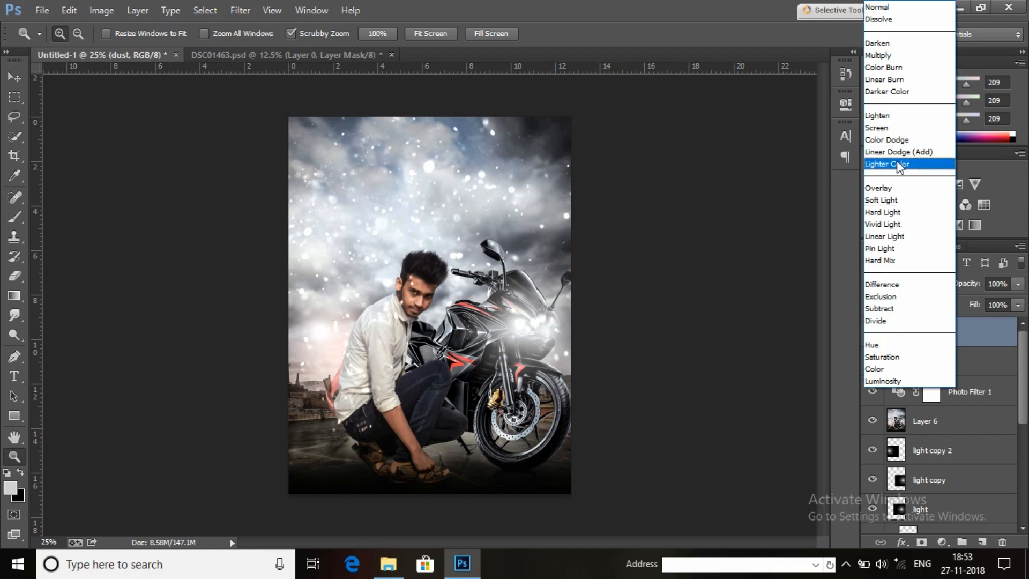
{"action": "left_click", "coordinate": [890, 128]}
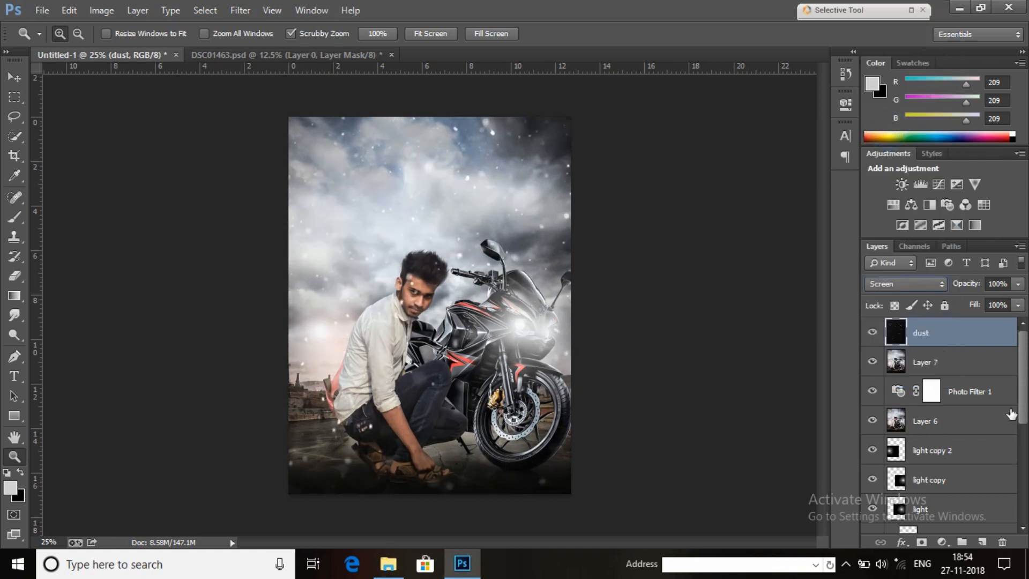
Add a layer mask to the dust layer and paint it black over the man and the motorbike
{"action": "left_click", "coordinate": [921, 542]}
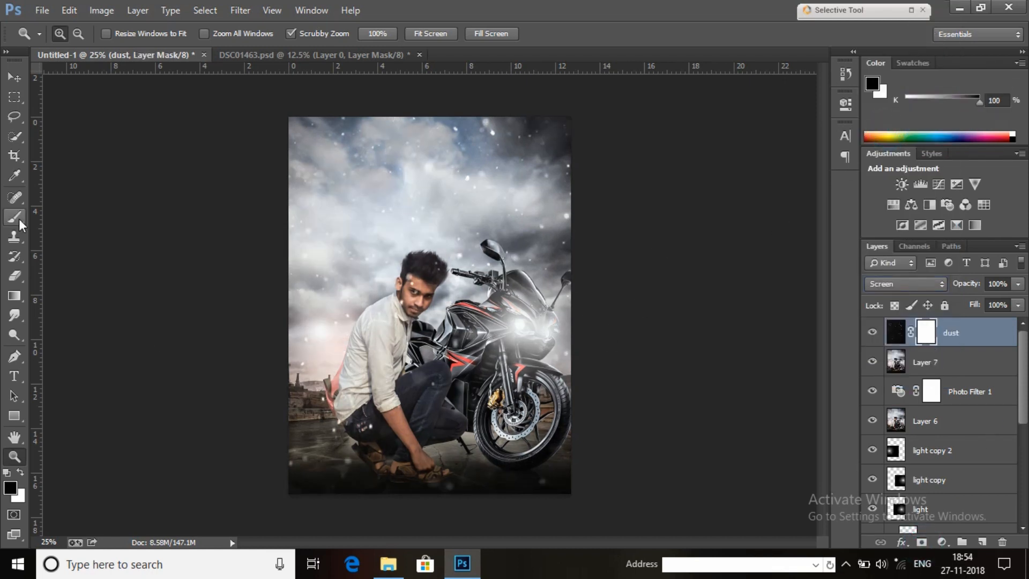
{"action": "left_click", "coordinate": [20, 221]}
{"action": "mouse_move", "coordinate": [400, 314]}
{"action": "left_mouse_down"}
{"action": "mouse_move", "coordinate": [415, 274]}
{"action": "mouse_move", "coordinate": [367, 305]}
{"action": "mouse_move", "coordinate": [431, 249]}
{"action": "left_mouse_up"}
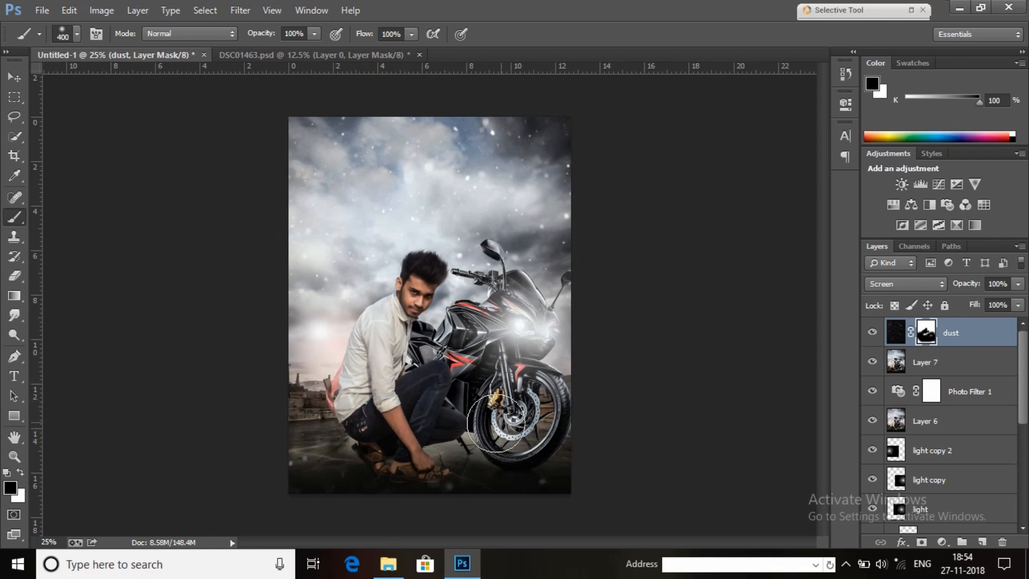
Apply a Gaussian Blur with a 6.6-pixel radius to the dust layer's image rather than its mask
{"action": "left_click", "coordinate": [894, 333]}
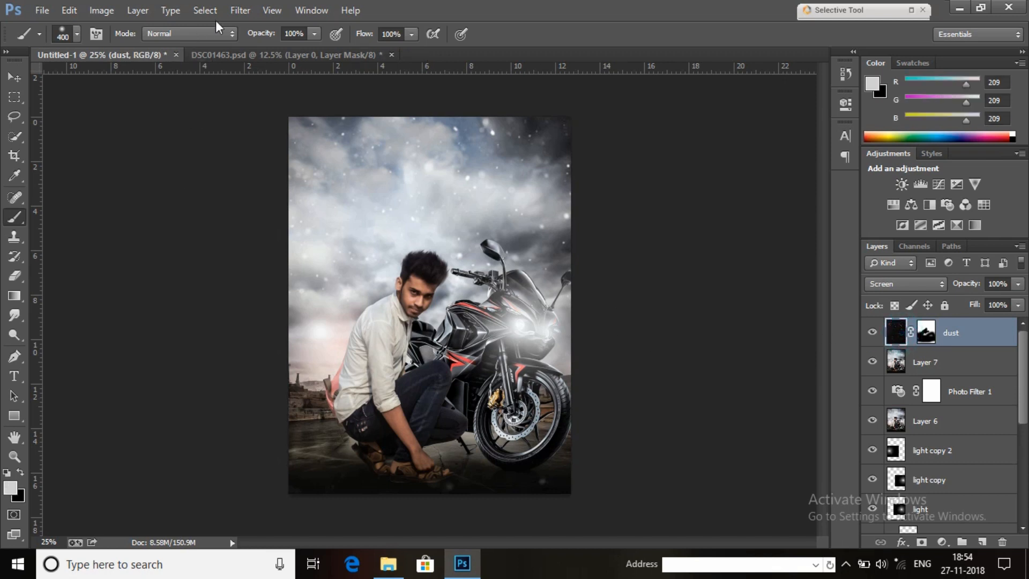
{"action": "left_click", "coordinate": [240, 10]}
{"action": "mouse_move", "coordinate": [284, 176]}
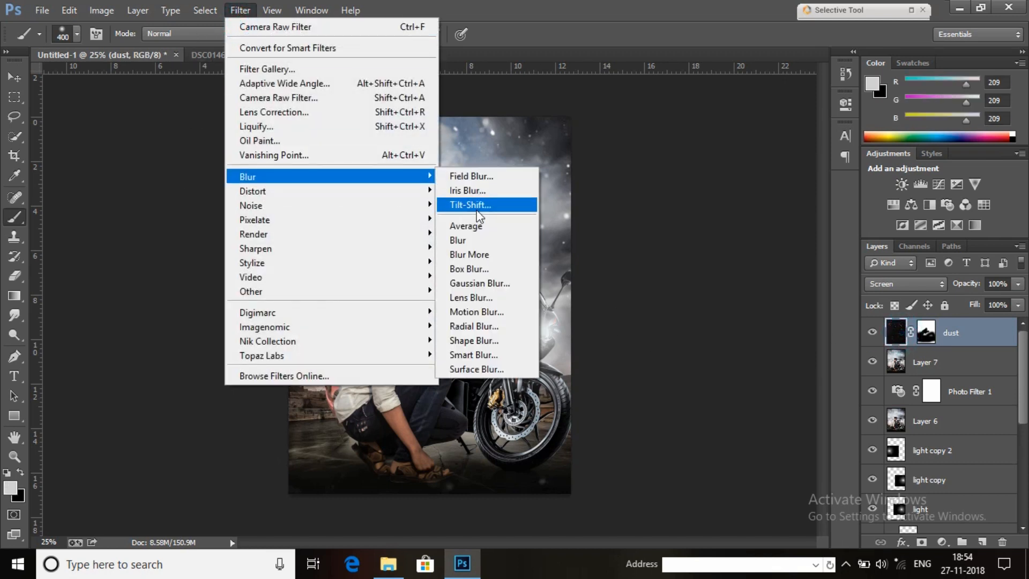
{"action": "left_click", "coordinate": [477, 283]}
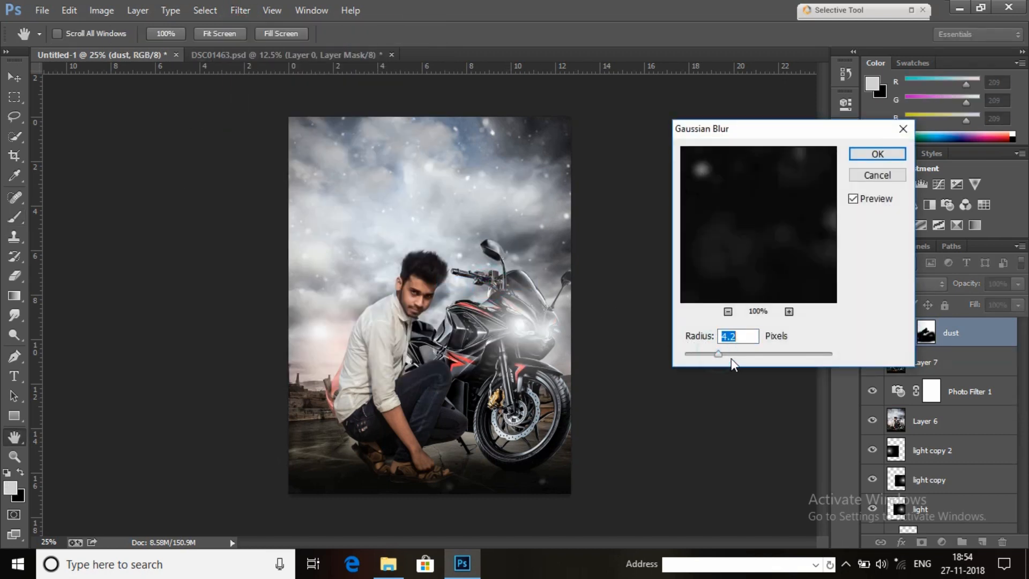
{"action": "left_click", "coordinate": [877, 153]}
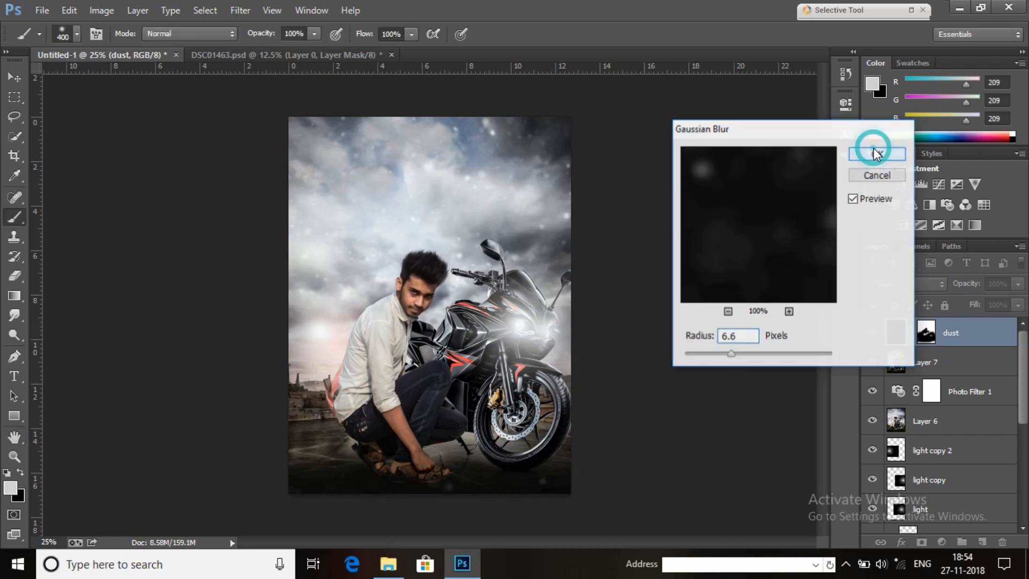
Examine the blurred dust particles over the sky and around the man and motorbike up close
{"action": "left_click", "coordinate": [14, 456]}
{"action": "left_click", "coordinate": [445, 275]}
{"action": "right_click", "coordinate": [464, 175]}
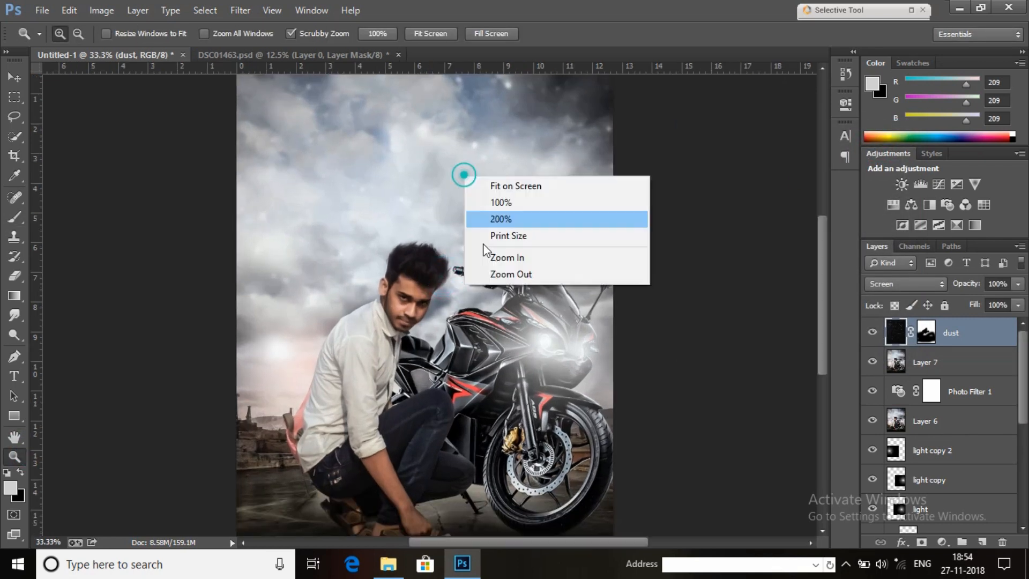
{"action": "left_click", "coordinate": [508, 275]}
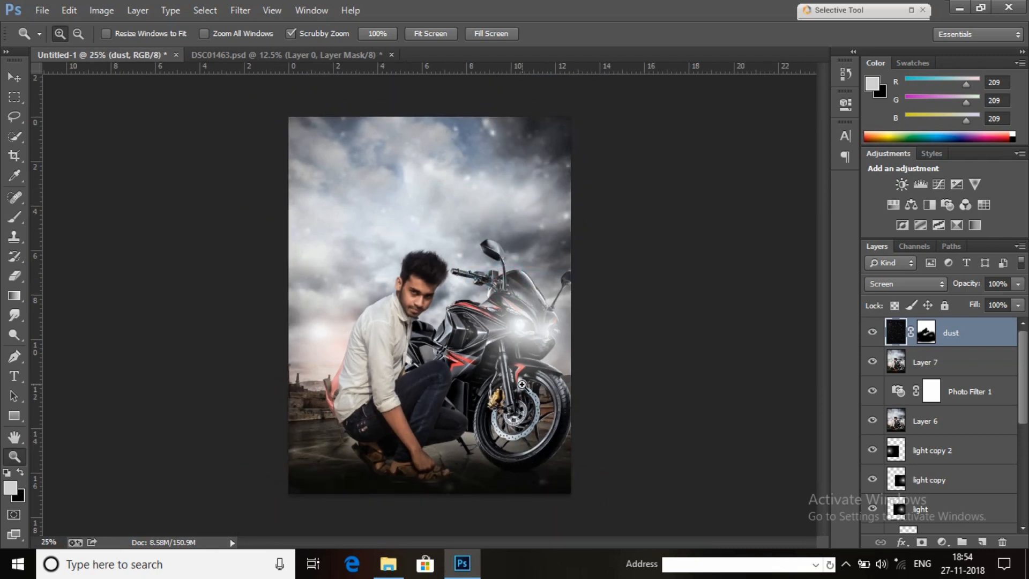
{"action": "left_click", "coordinate": [458, 358]}
{"action": "right_click", "coordinate": [412, 235]}
{"action": "left_click", "coordinate": [459, 338]}
Add a new layer above the dust layer and fill it with the merged image using Apply Image
{"action": "left_click", "coordinate": [983, 542]}
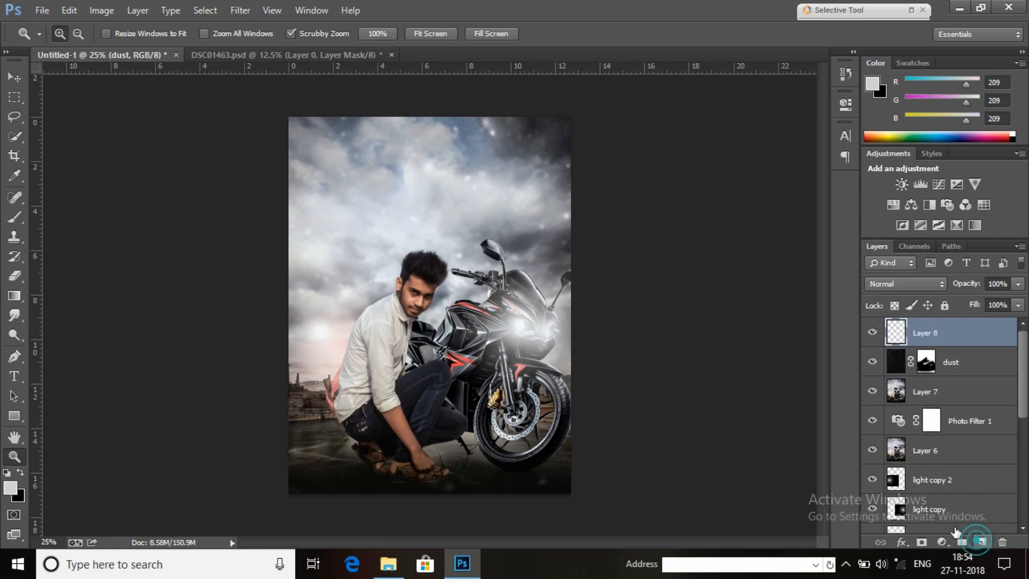
{"action": "left_click", "coordinate": [101, 10]}
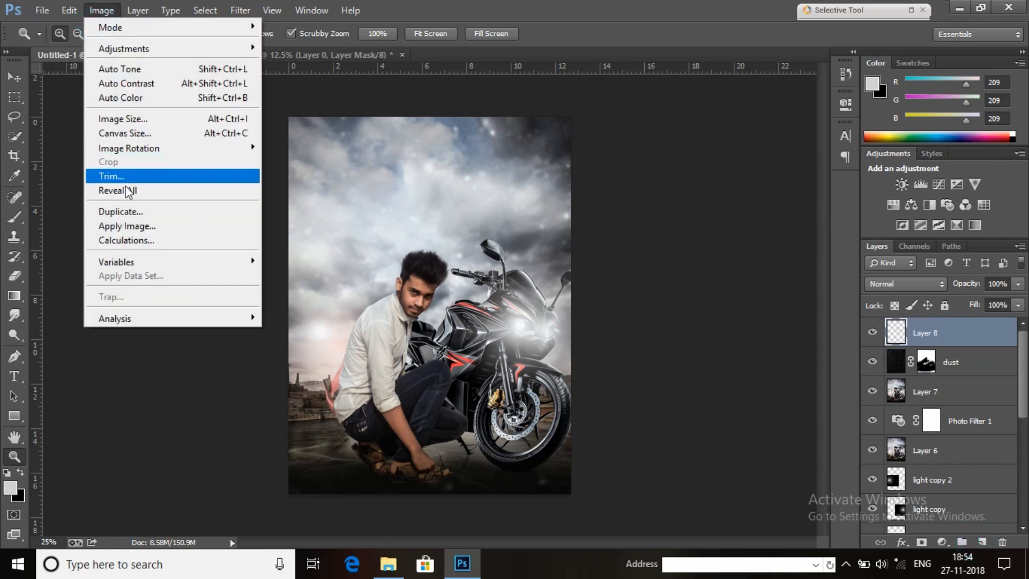
{"action": "left_click", "coordinate": [127, 226]}
{"action": "left_click", "coordinate": [792, 166]}
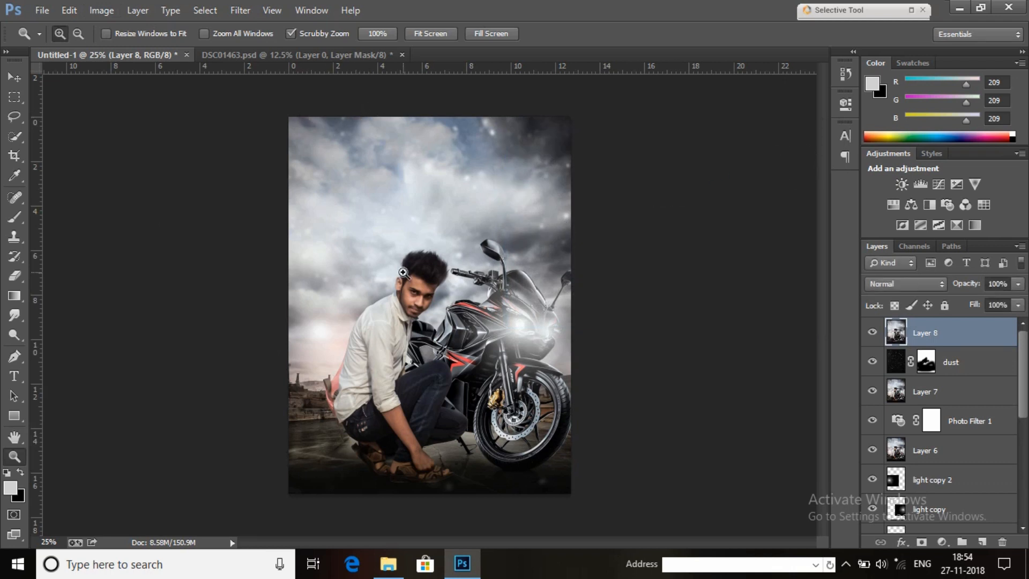
Examine the merged composite around the man and the motorbike up close
{"action": "left_click", "coordinate": [366, 264]}
{"action": "right_click", "coordinate": [421, 177]}
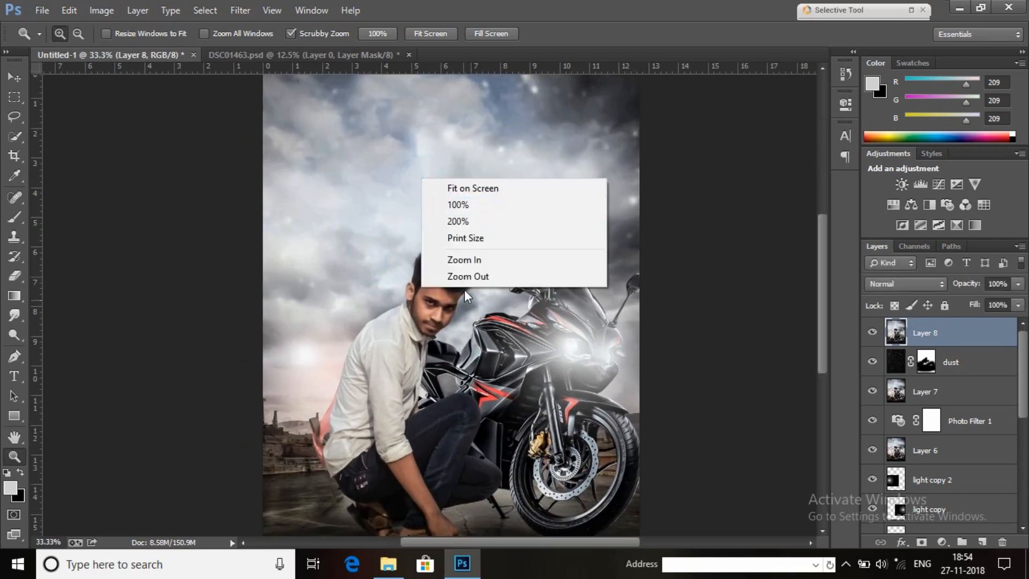
{"action": "left_click", "coordinate": [465, 274]}
{"action": "left_click", "coordinate": [410, 302]}
{"action": "right_click", "coordinate": [466, 330]}
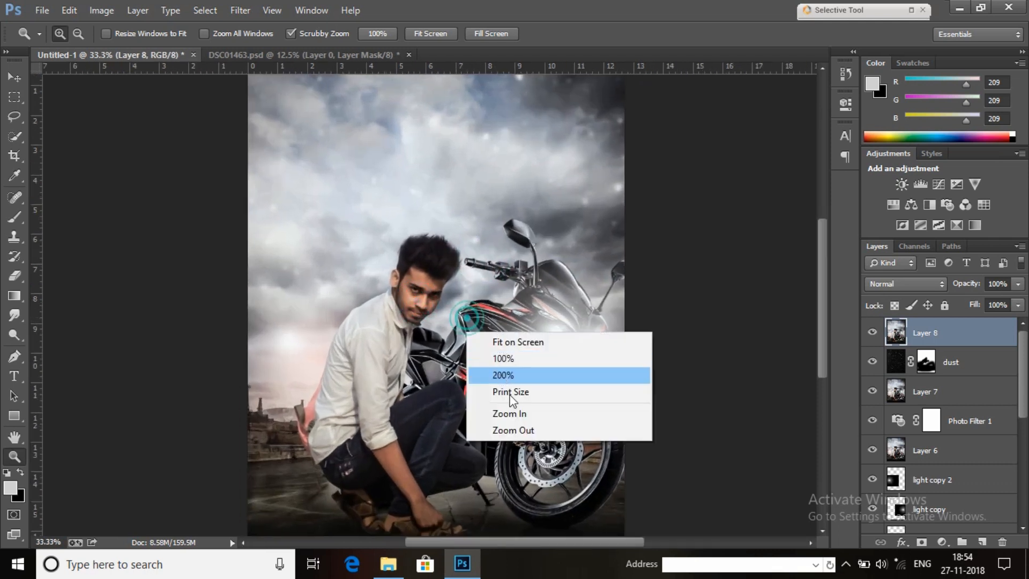
{"action": "left_click", "coordinate": [522, 430]}
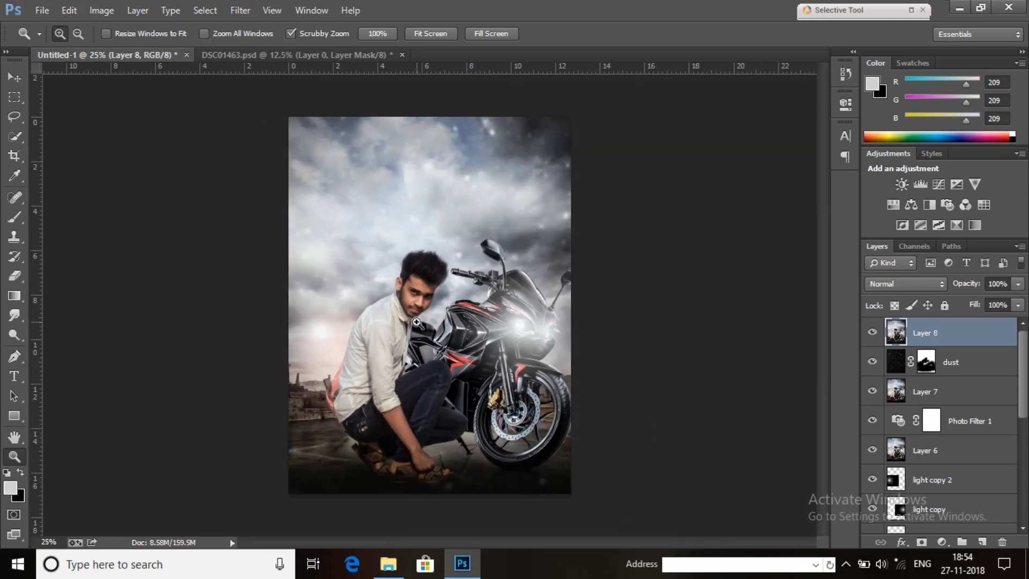